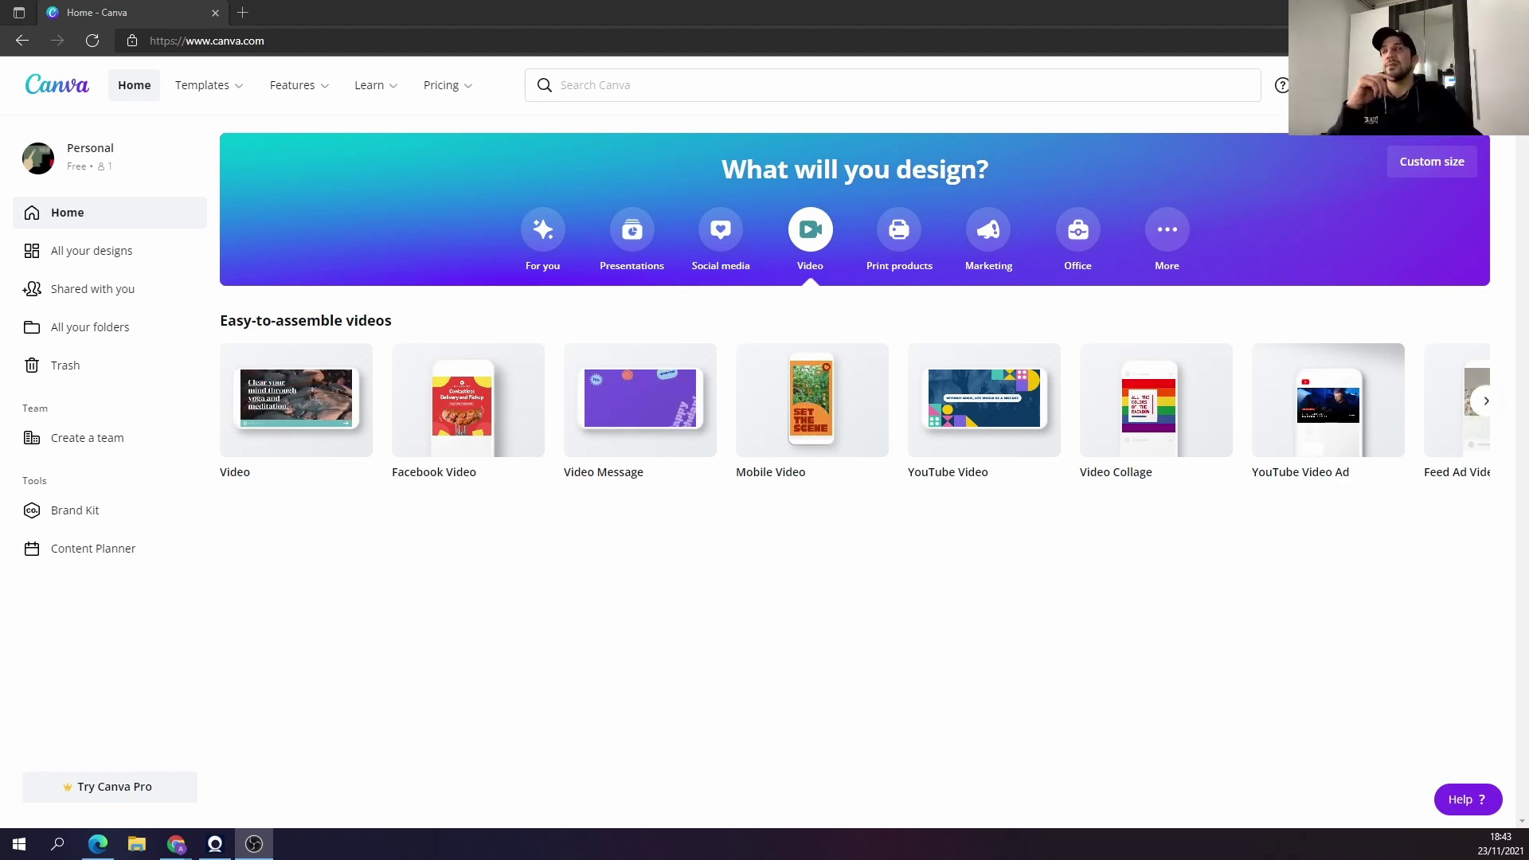
# Browse the design types offered for presentations, social media, video, print products, marketing and office.
pyautogui.click(630, 247)
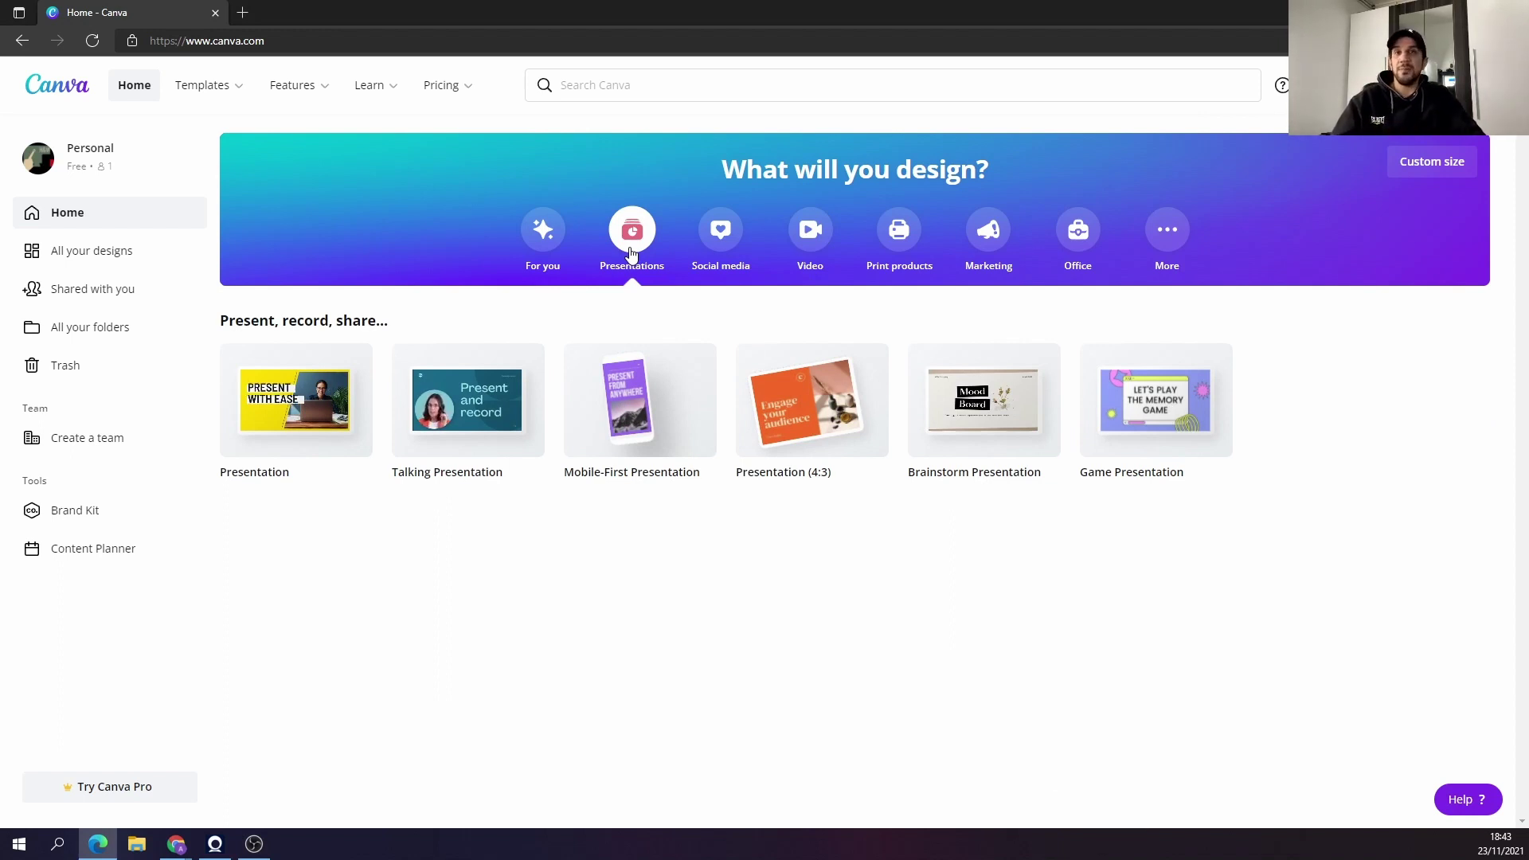
pyautogui.click(720, 231)
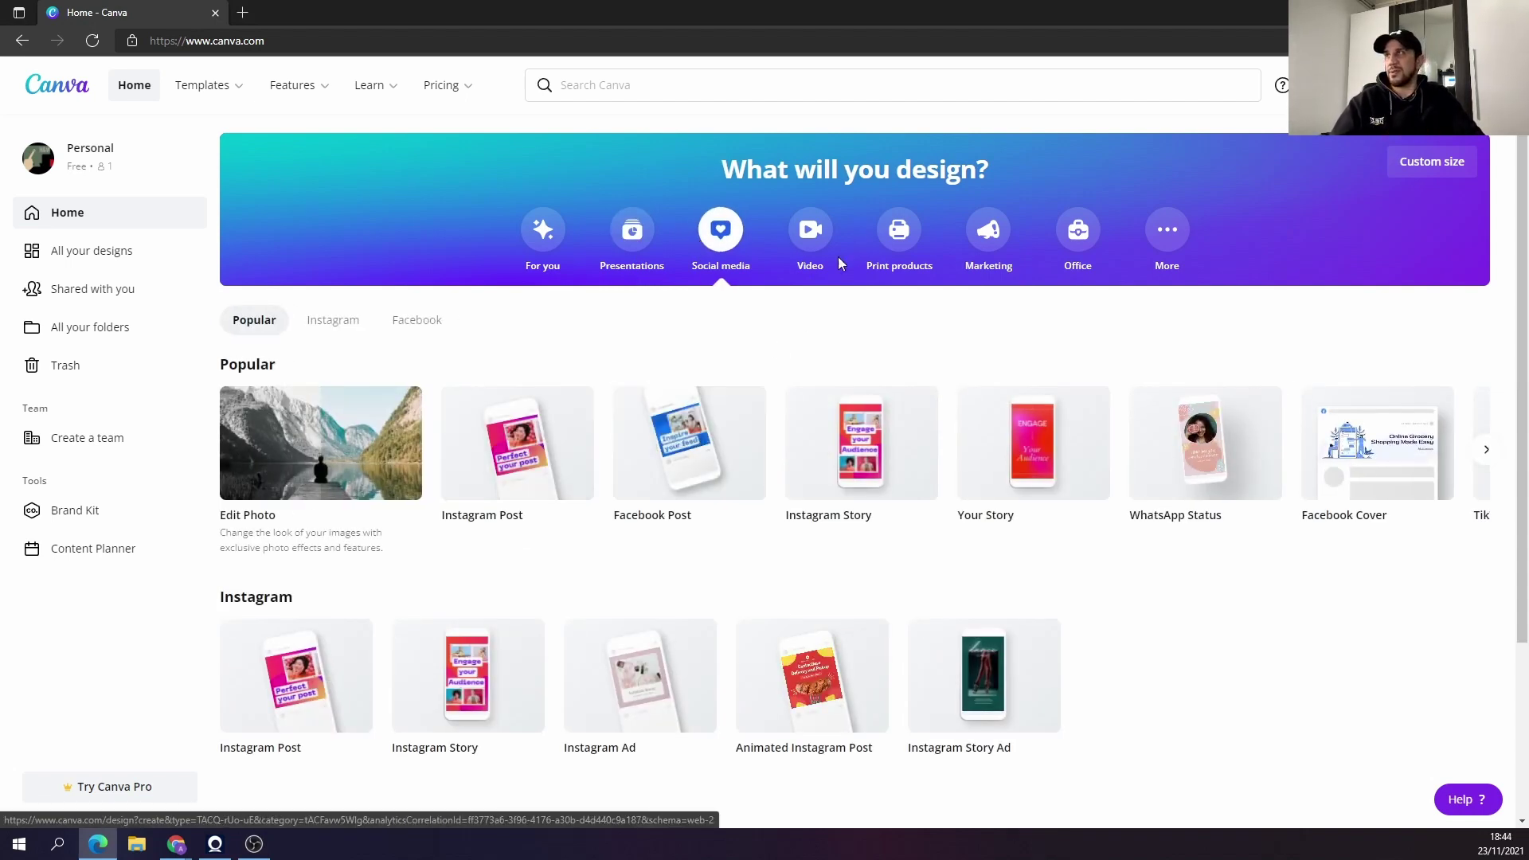
pyautogui.click(818, 232)
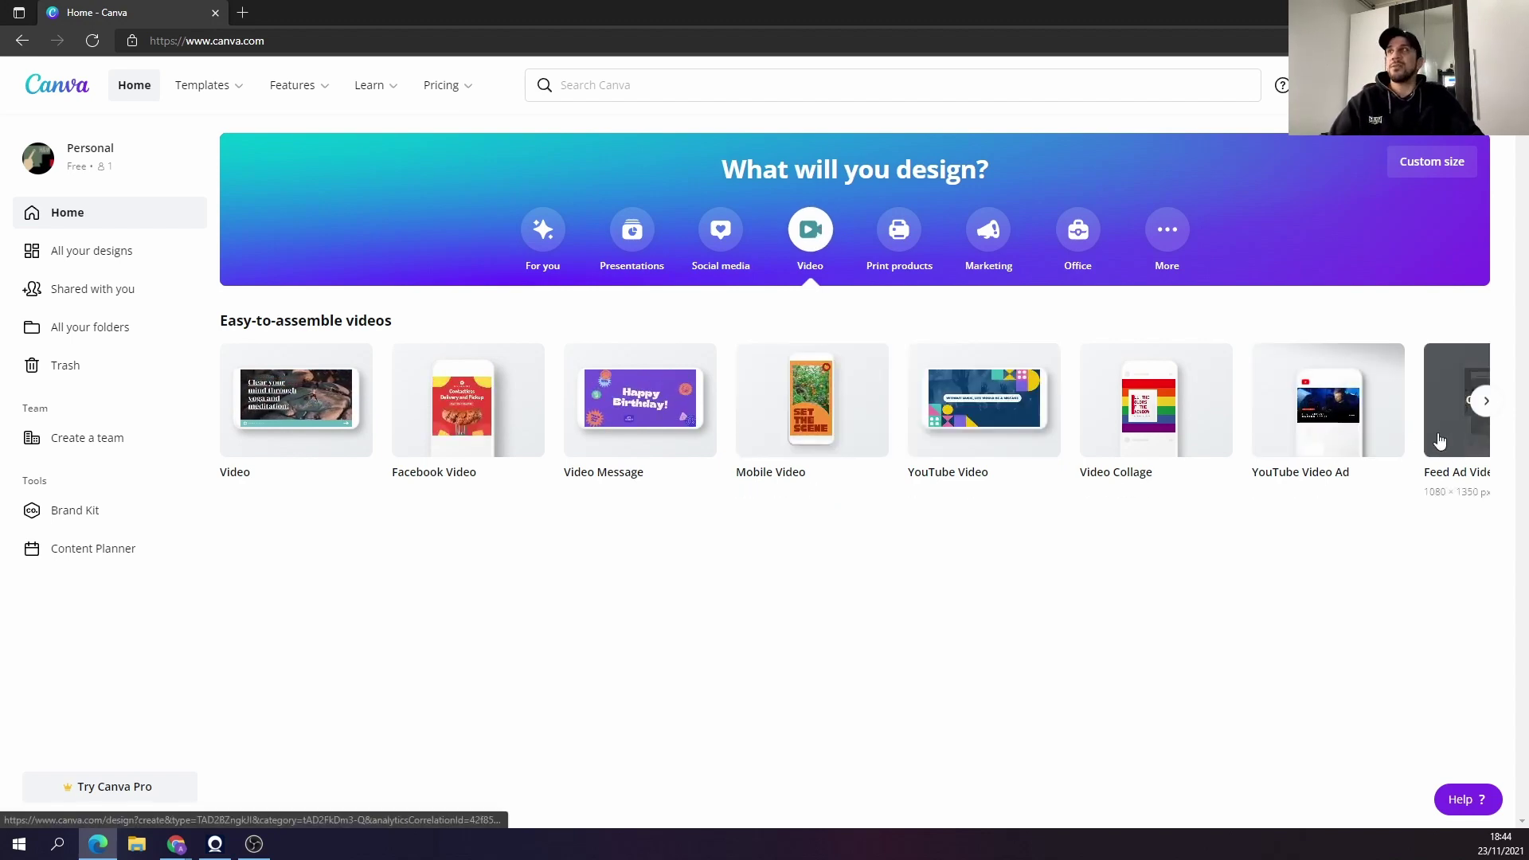
pyautogui.click(905, 237)
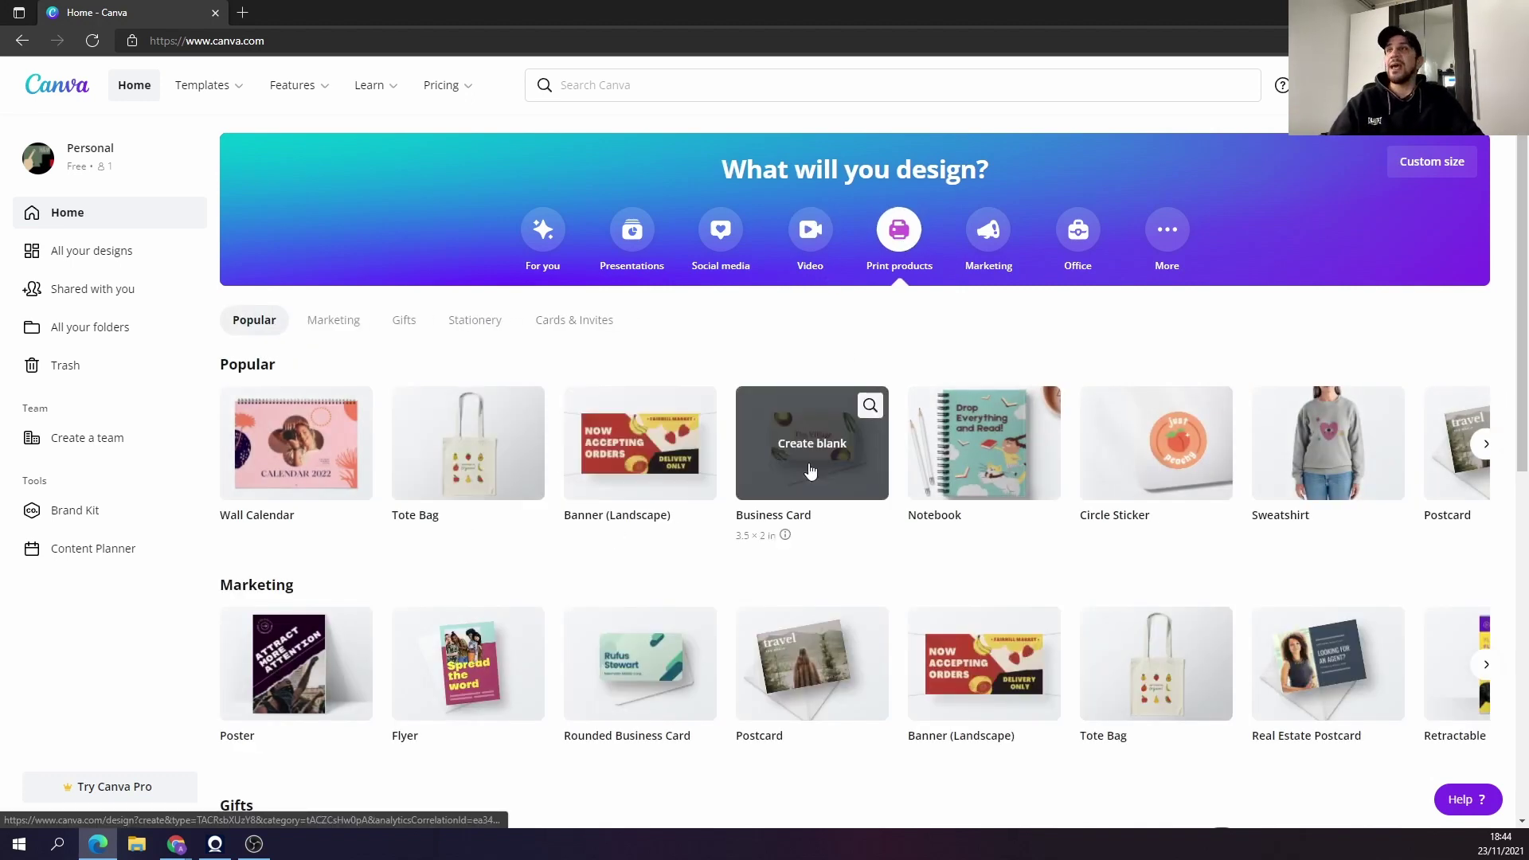
pyautogui.click(976, 256)
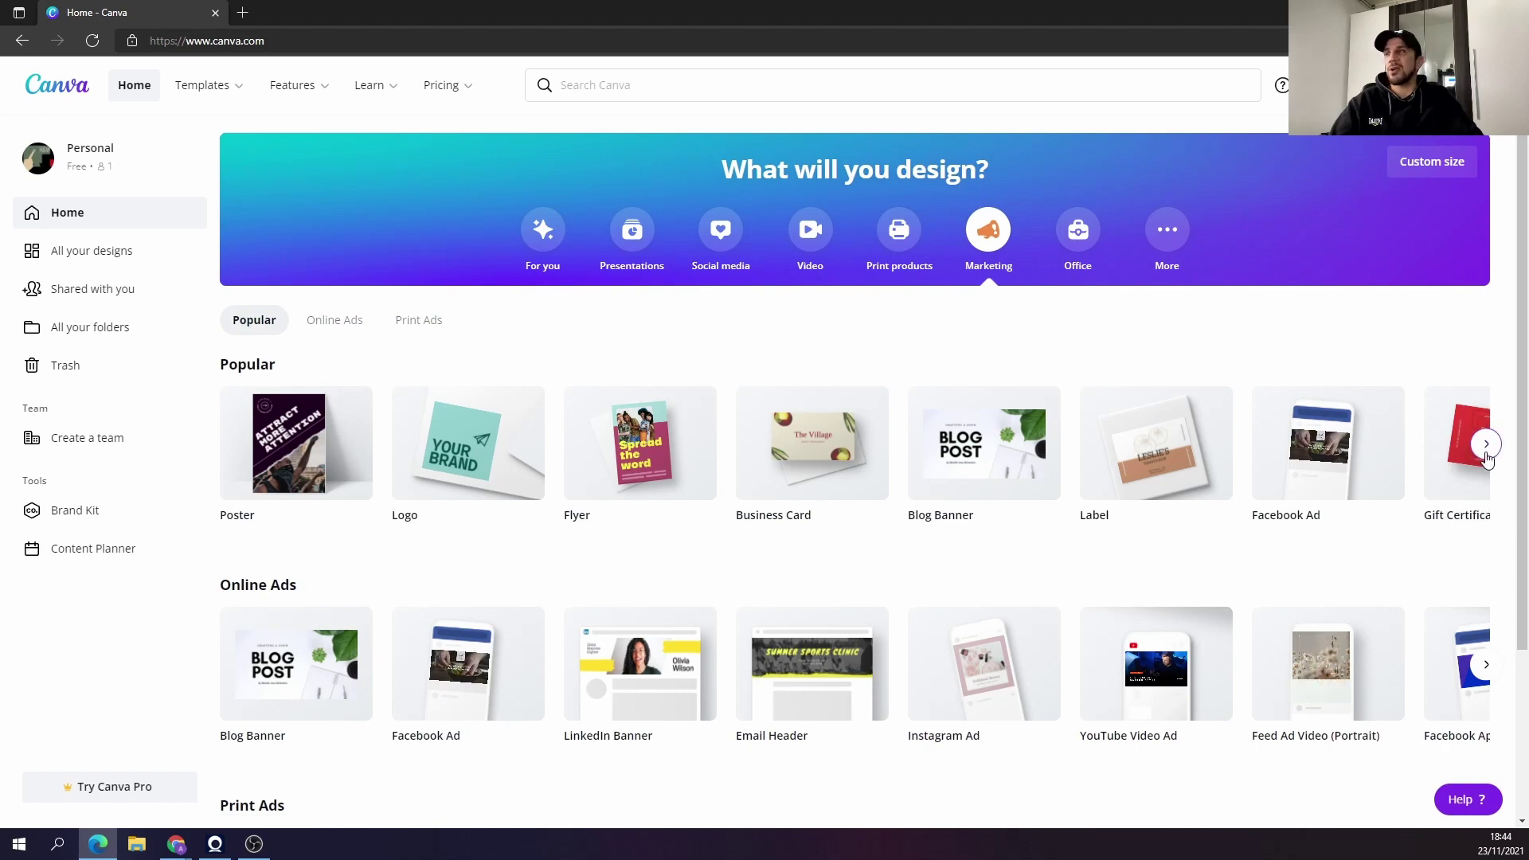
pyautogui.click(1062, 229)
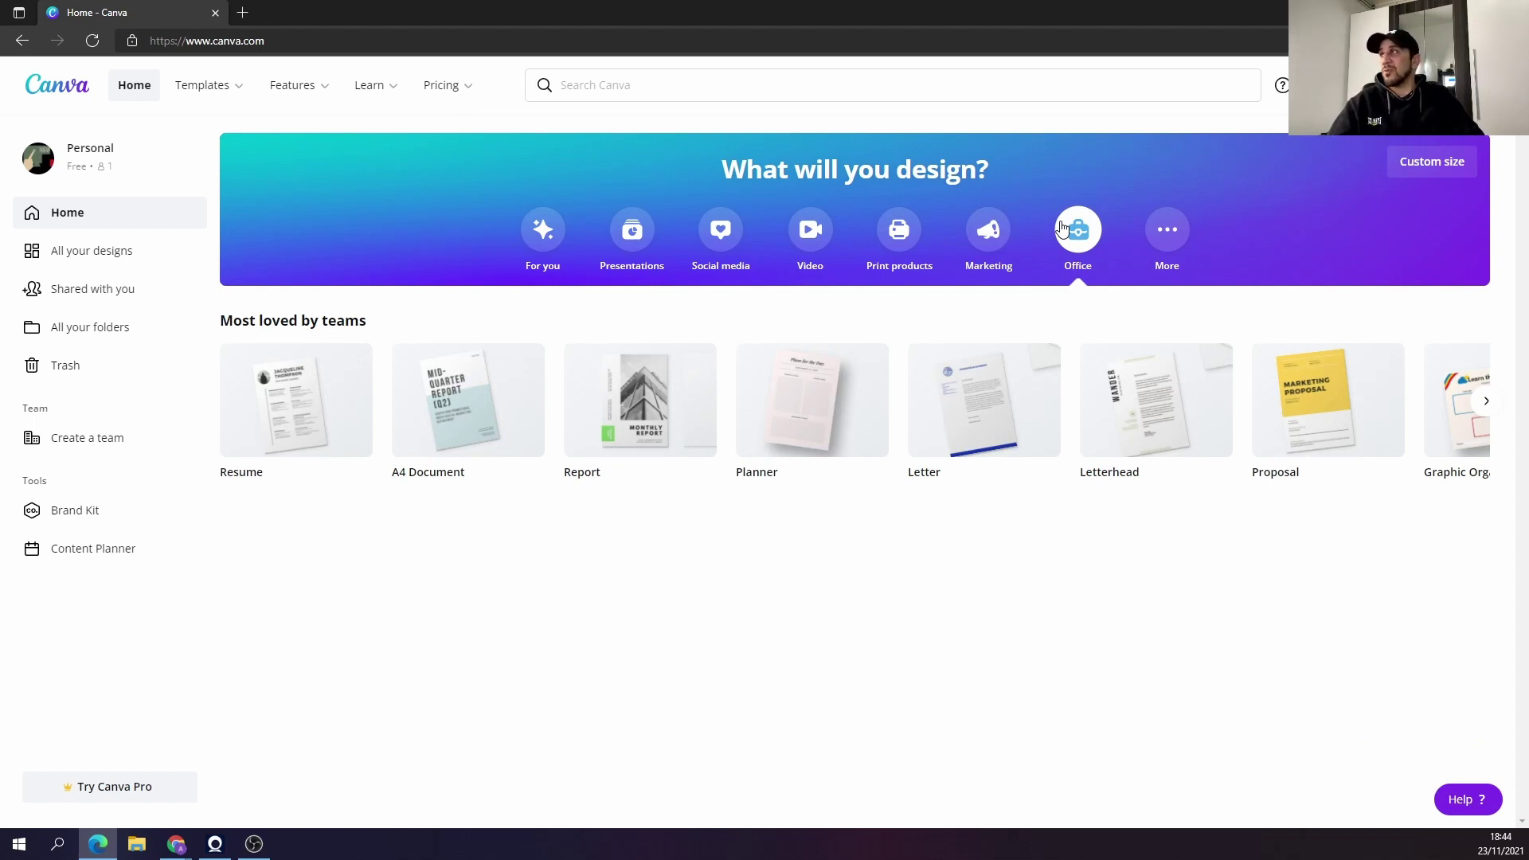
# Check the details of the 1920 × 1080 px Video design type and create a blank design from it.
pyautogui.click(809, 239)
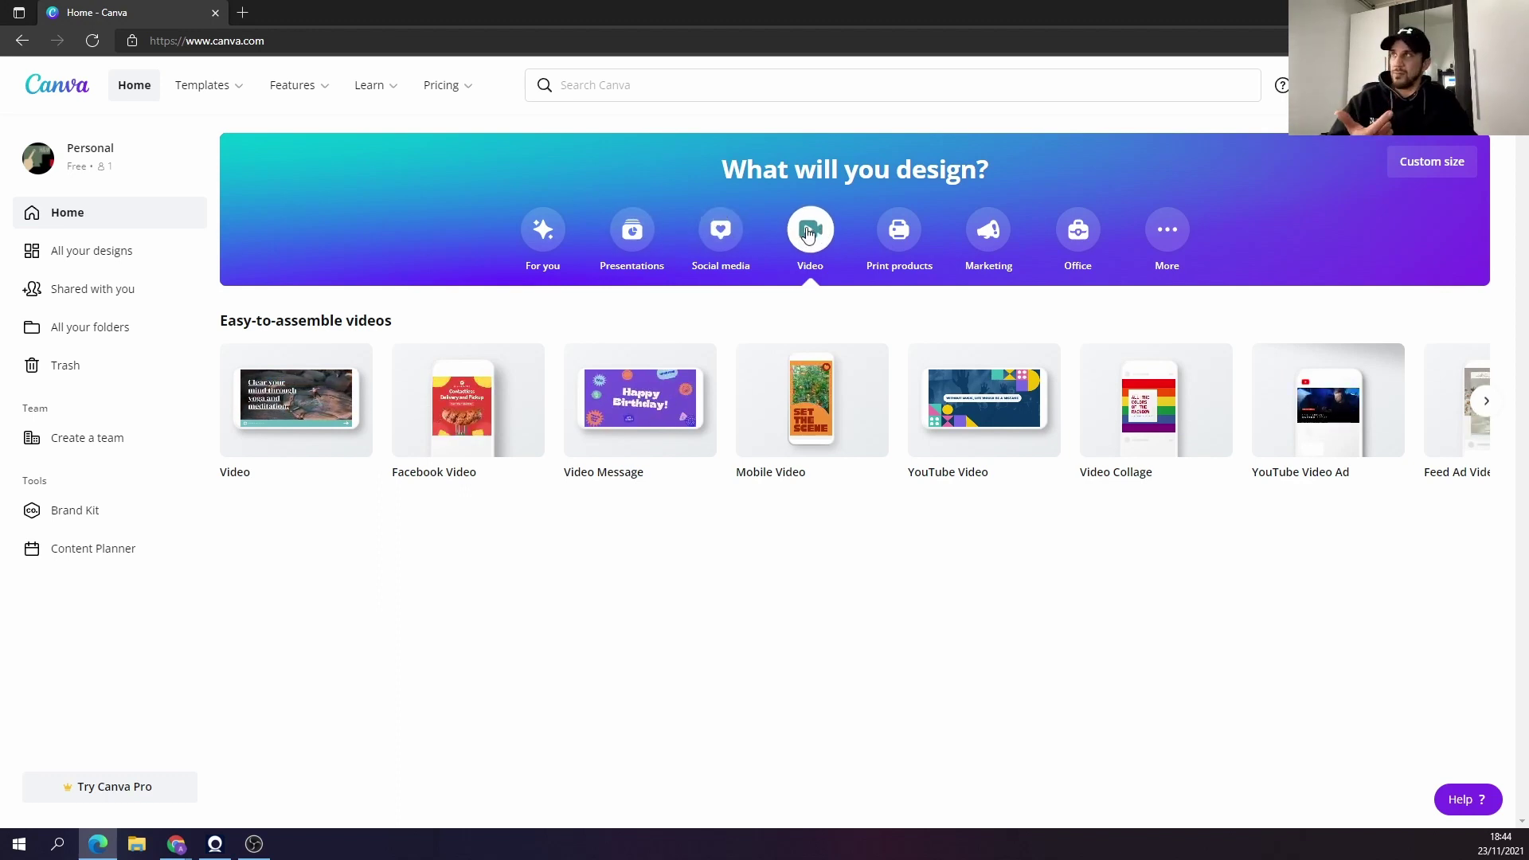
pyautogui.moveTo(316, 414)
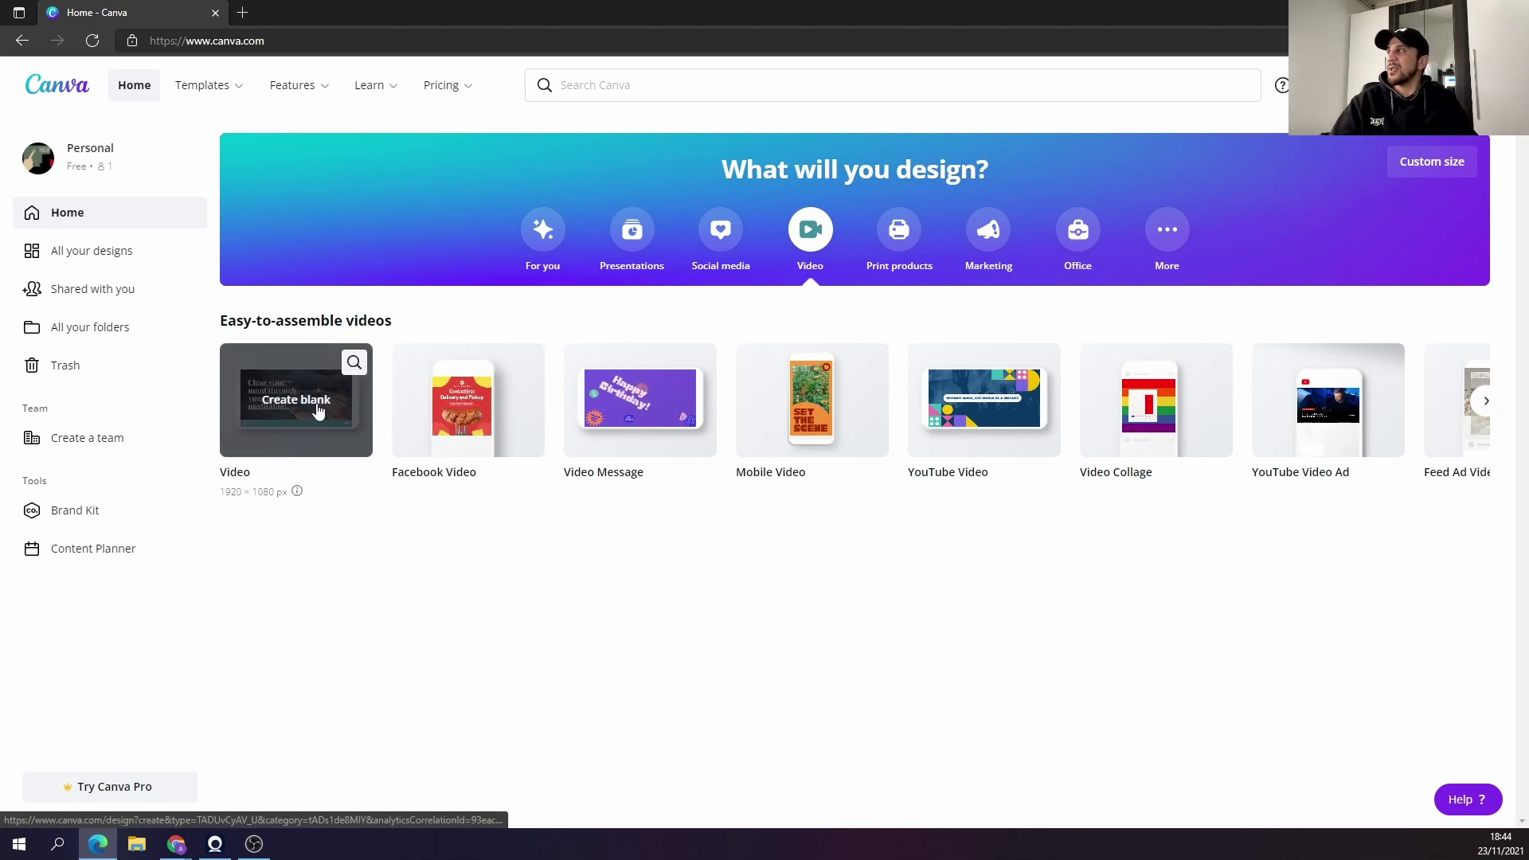
pyautogui.click(298, 493)
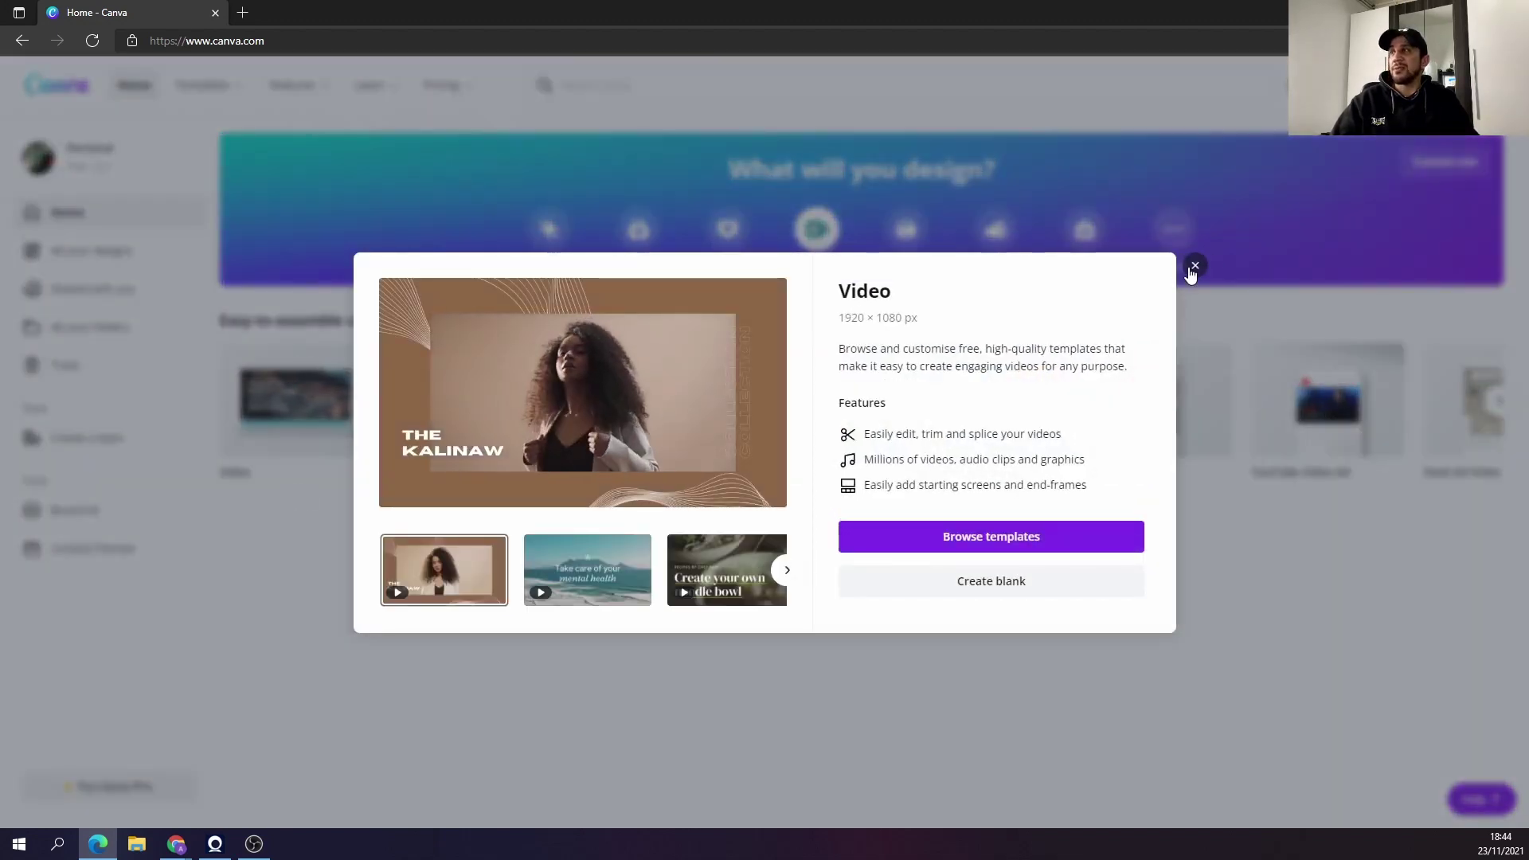
pyautogui.click(1193, 269)
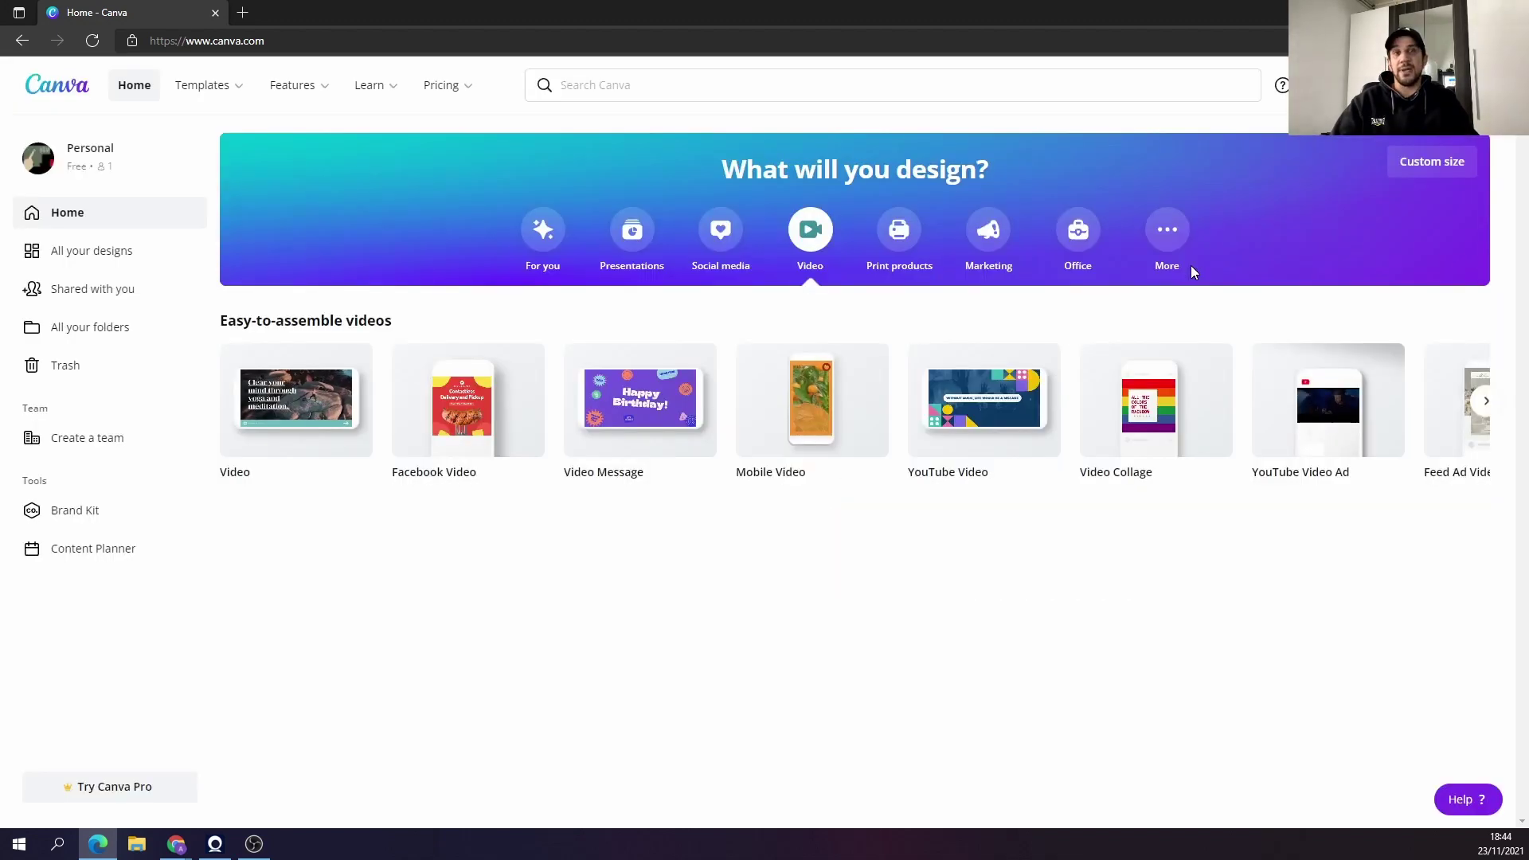
pyautogui.click(331, 415)
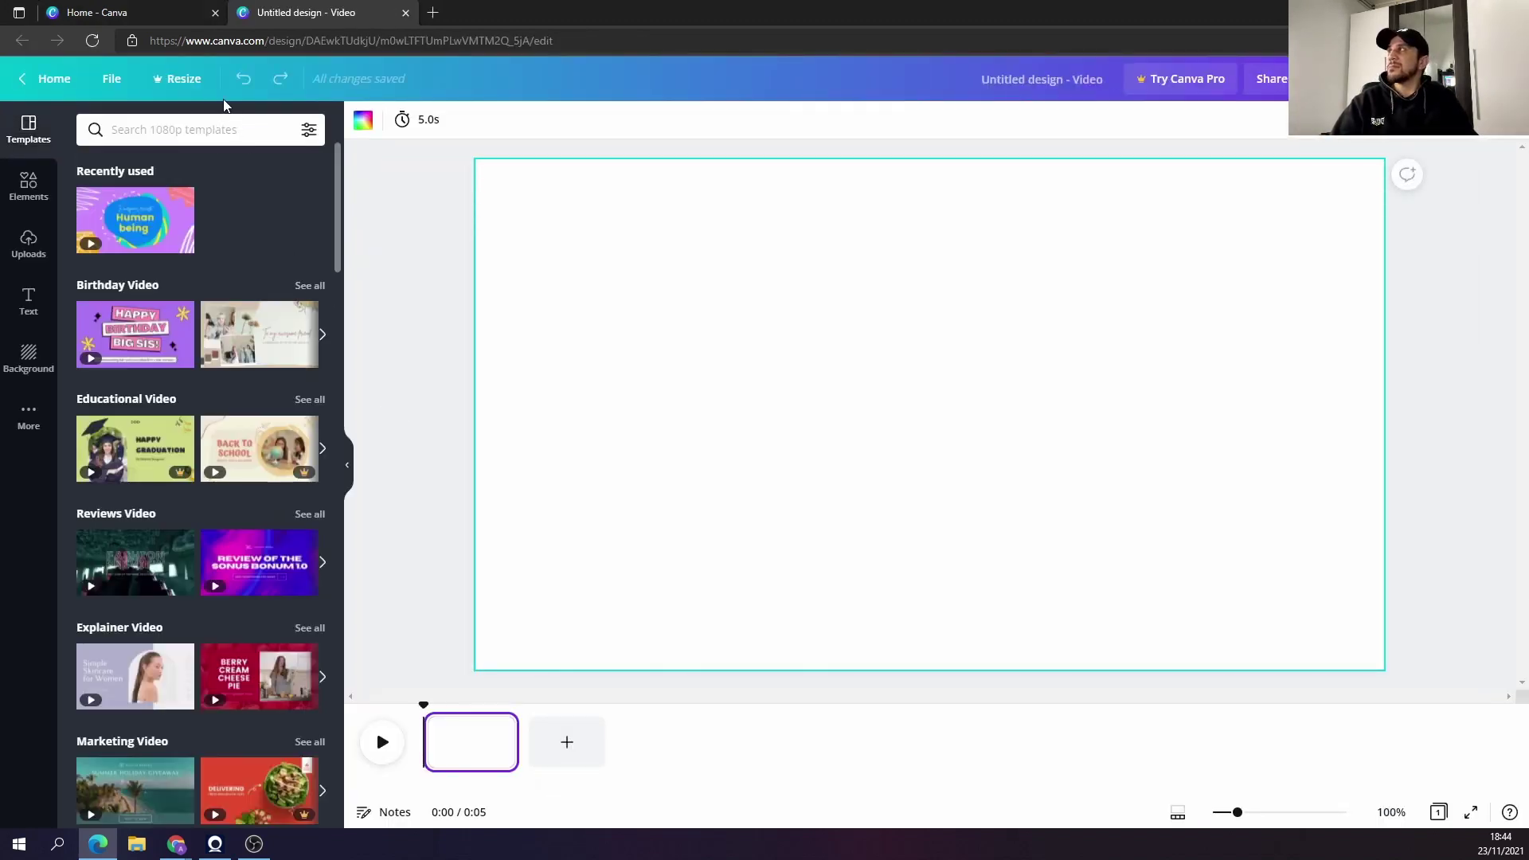
# Look at the custom size options for resizing the design, including the available measurement units, and leave them.
pyautogui.click(201, 84)
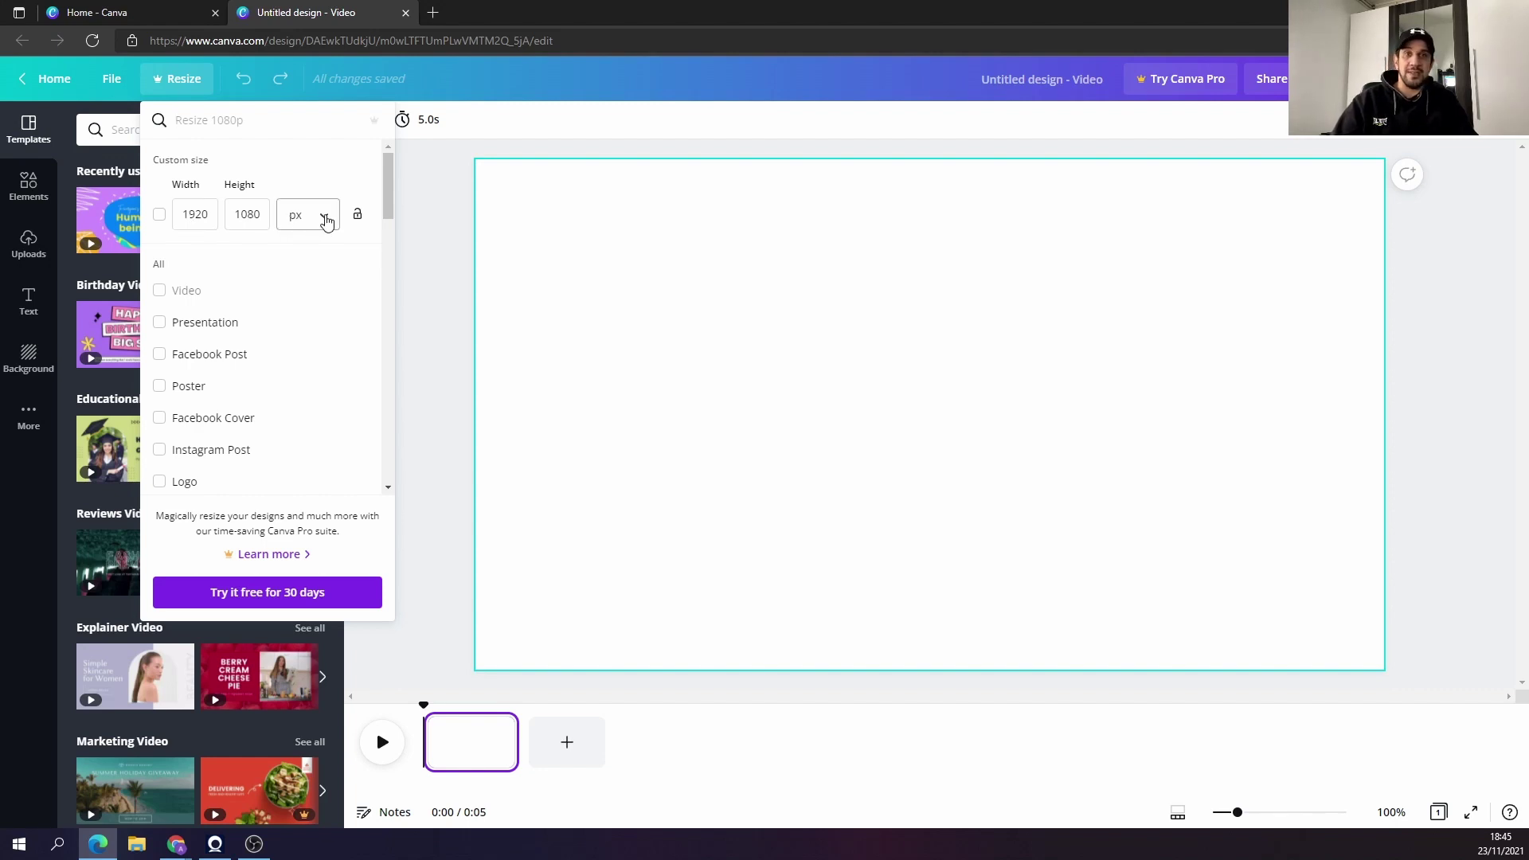
pyautogui.click(324, 217)
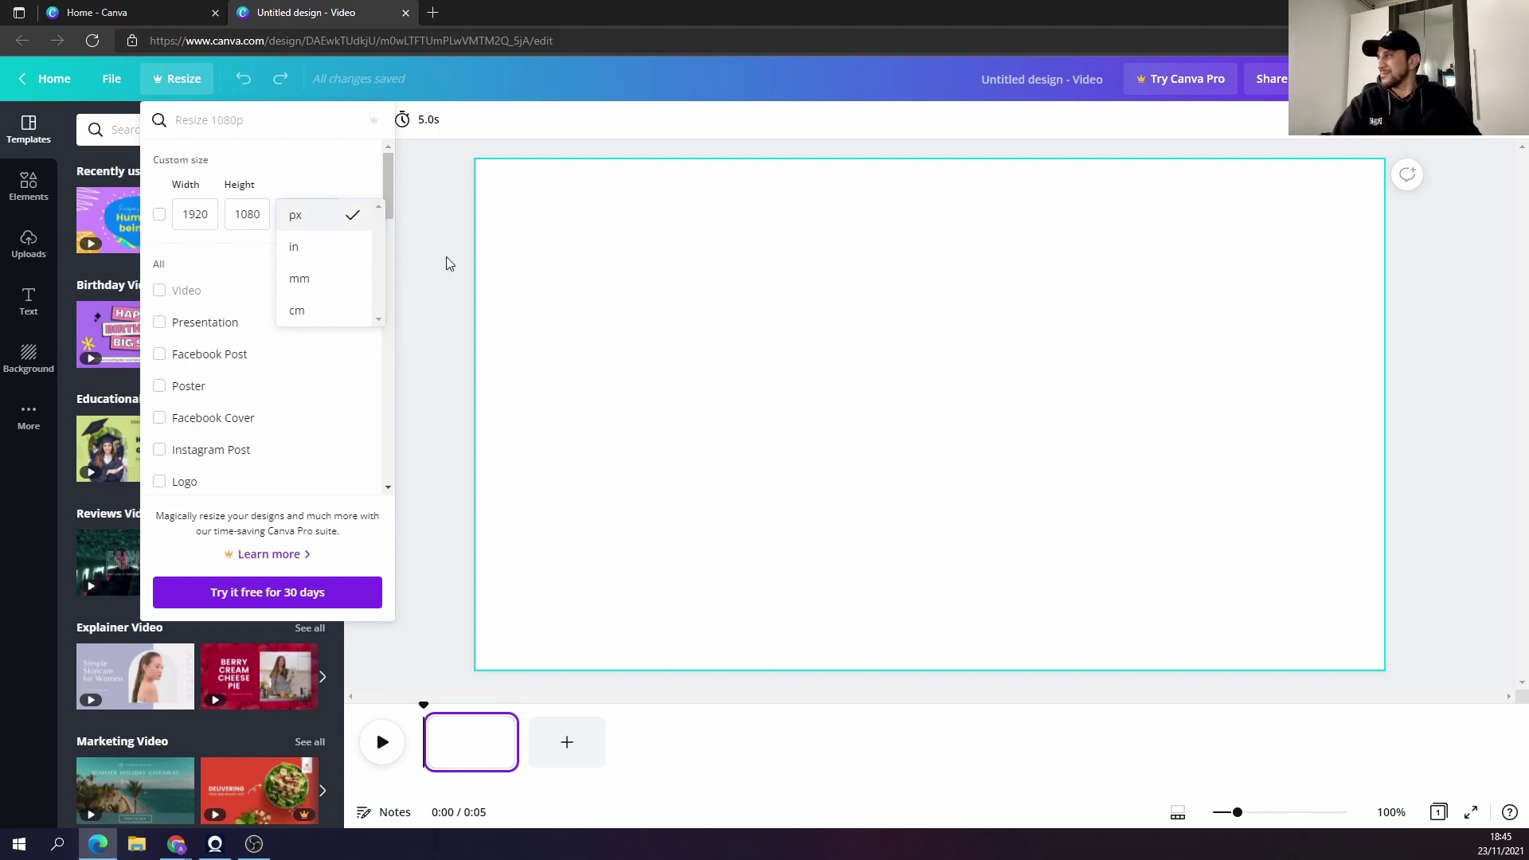
pyautogui.click(587, 434)
pyautogui.click(592, 433)
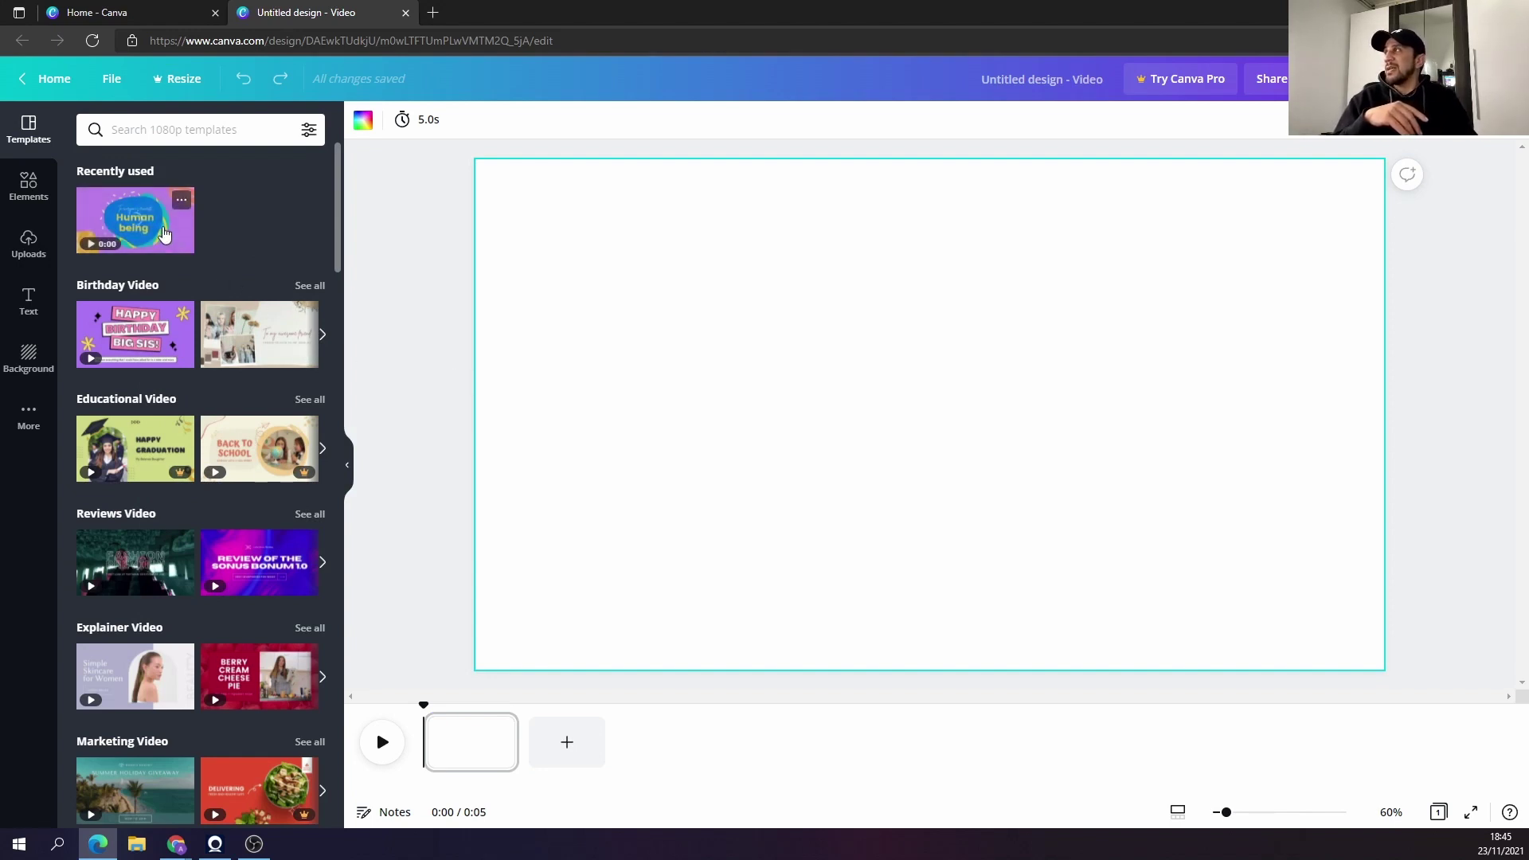
# Try the third page of the recently used Colorful Woman Shapes birthday slideshow template on the blank page, and undo it.
pyautogui.click(163, 232)
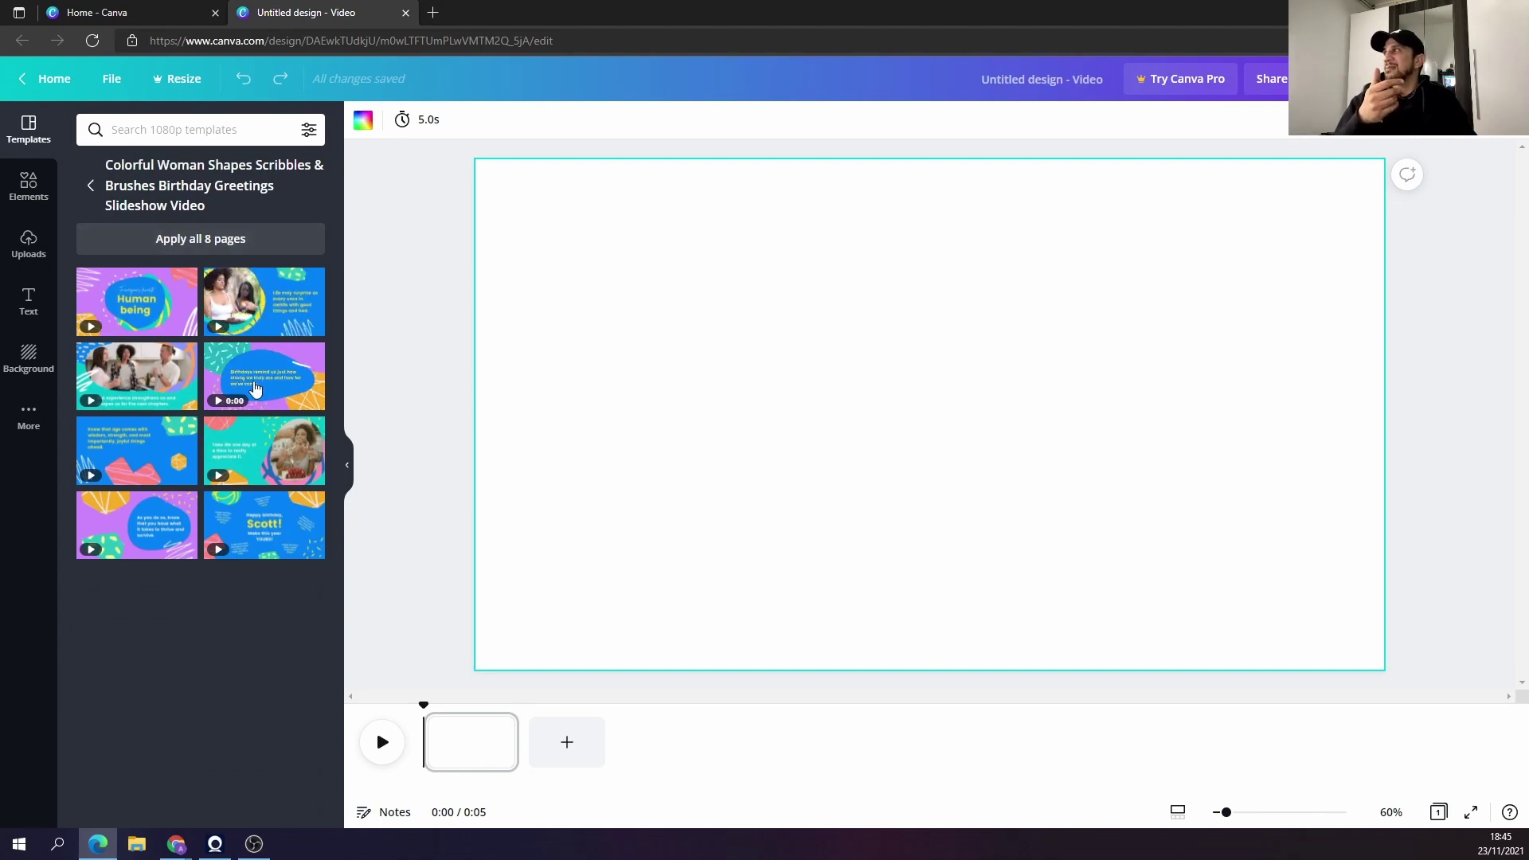
pyautogui.click(153, 370)
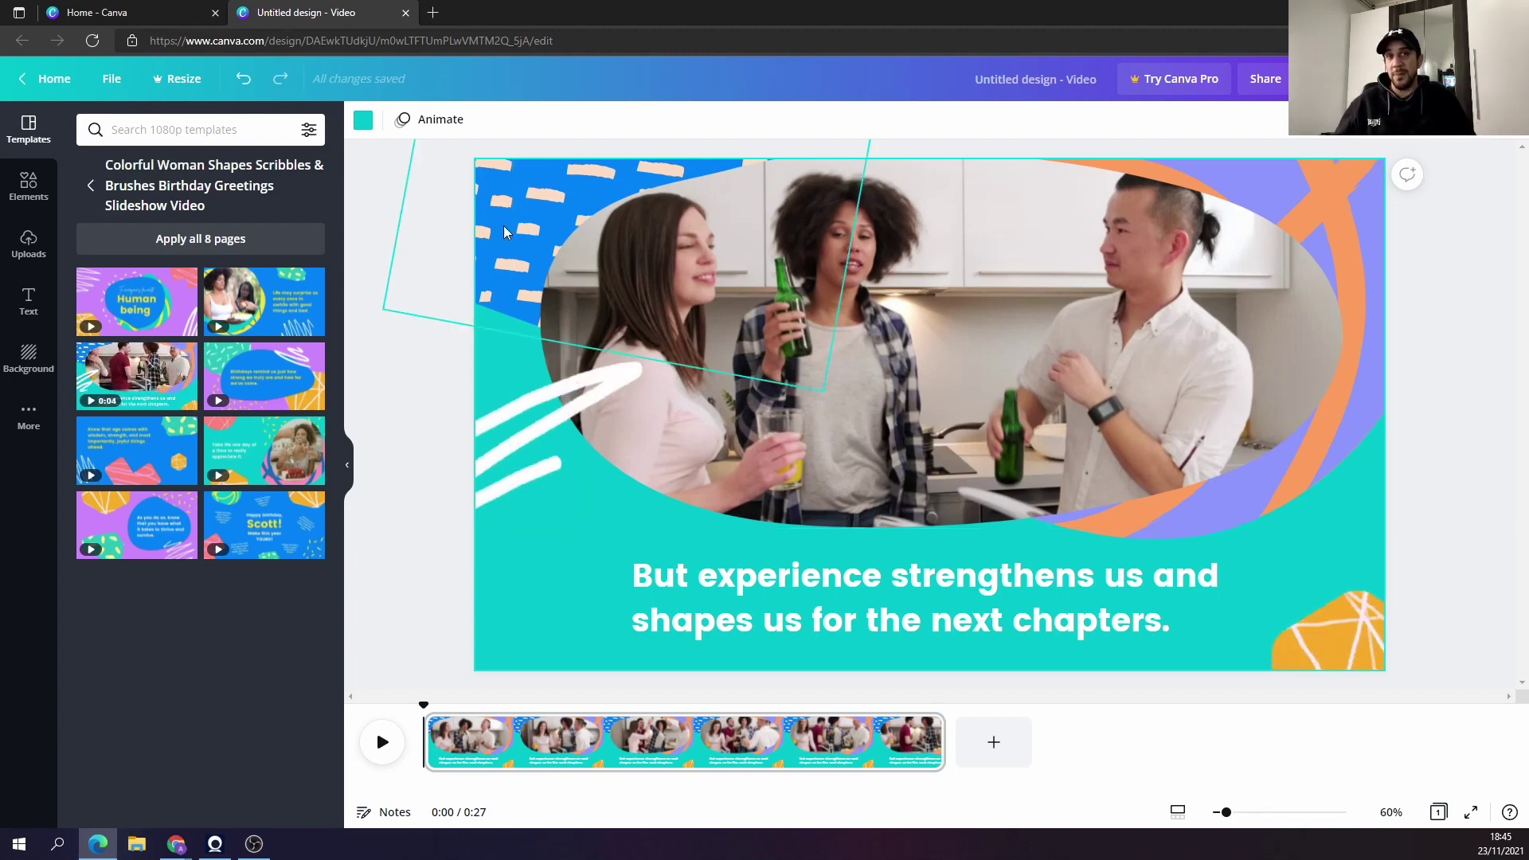
pyautogui.hotkey('ctrl', 'z')
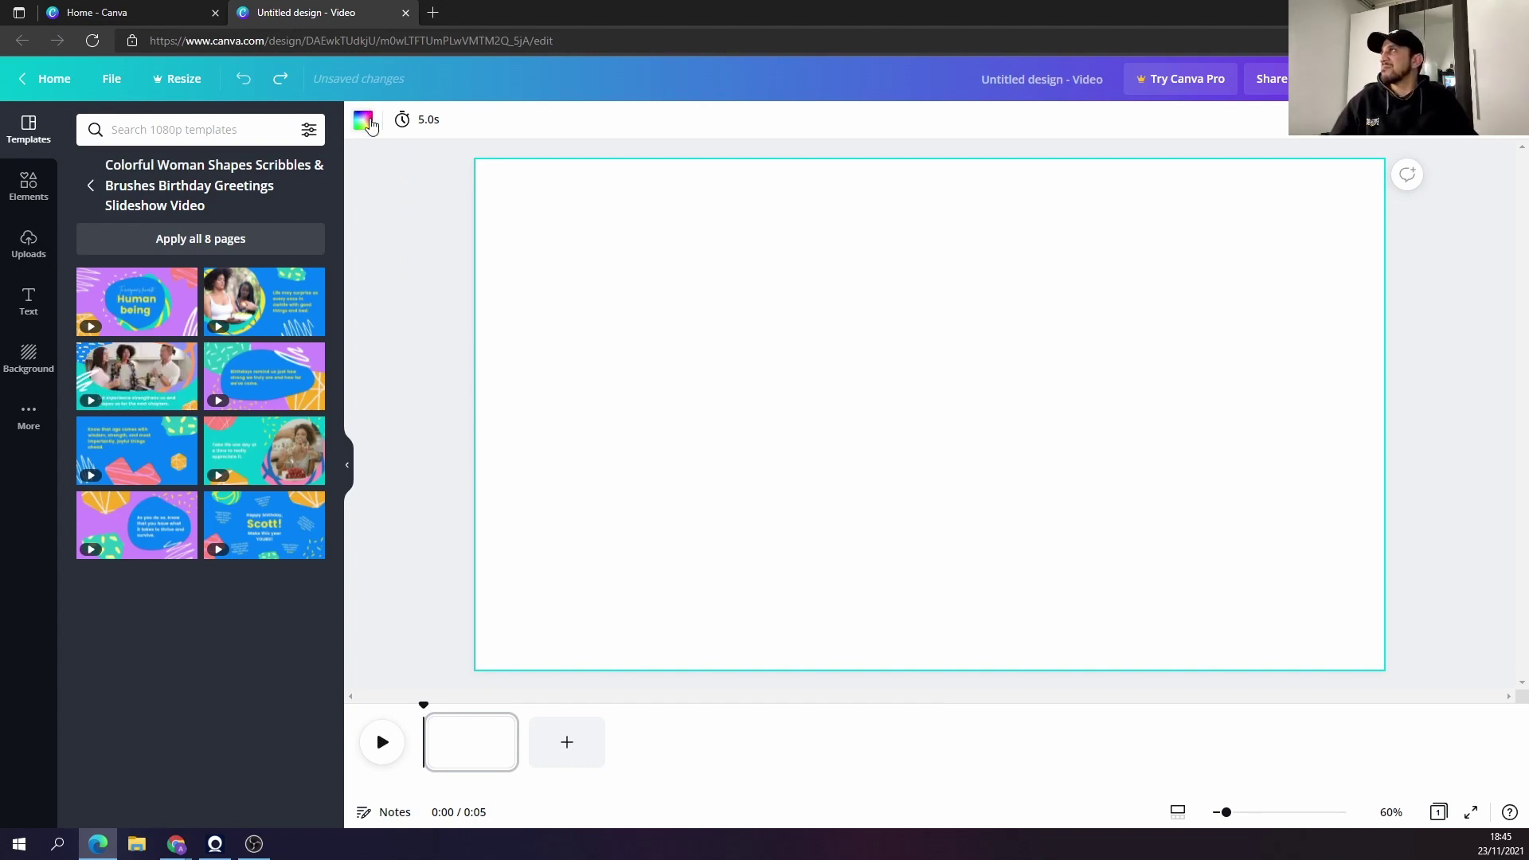
# Set the blank page's background to black and extend the timeline to five black pages.
pyautogui.click(363, 121)
pyautogui.click(94, 360)
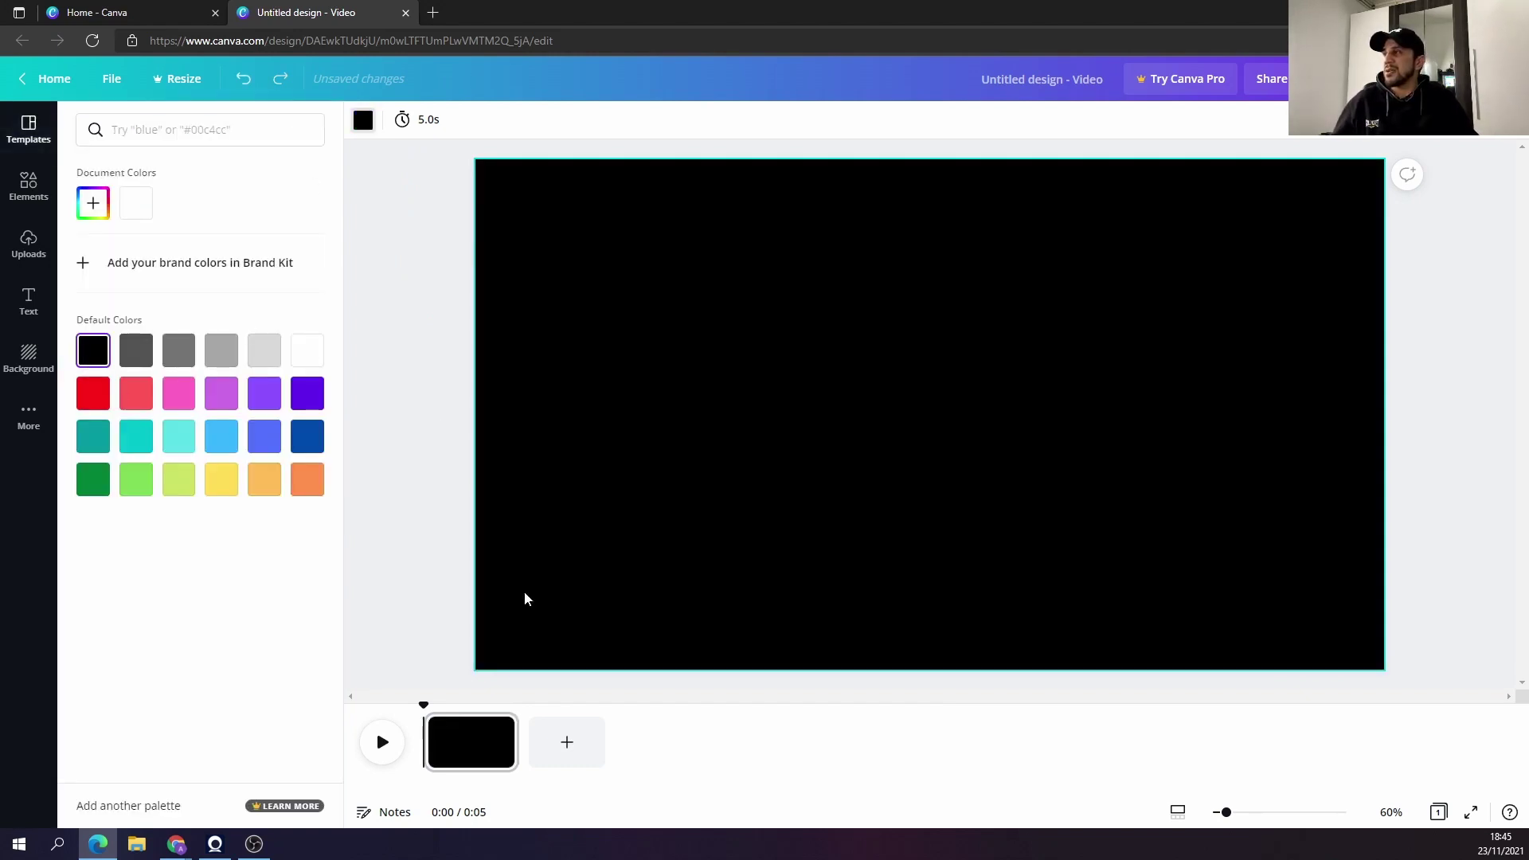
pyautogui.moveTo(503, 733)
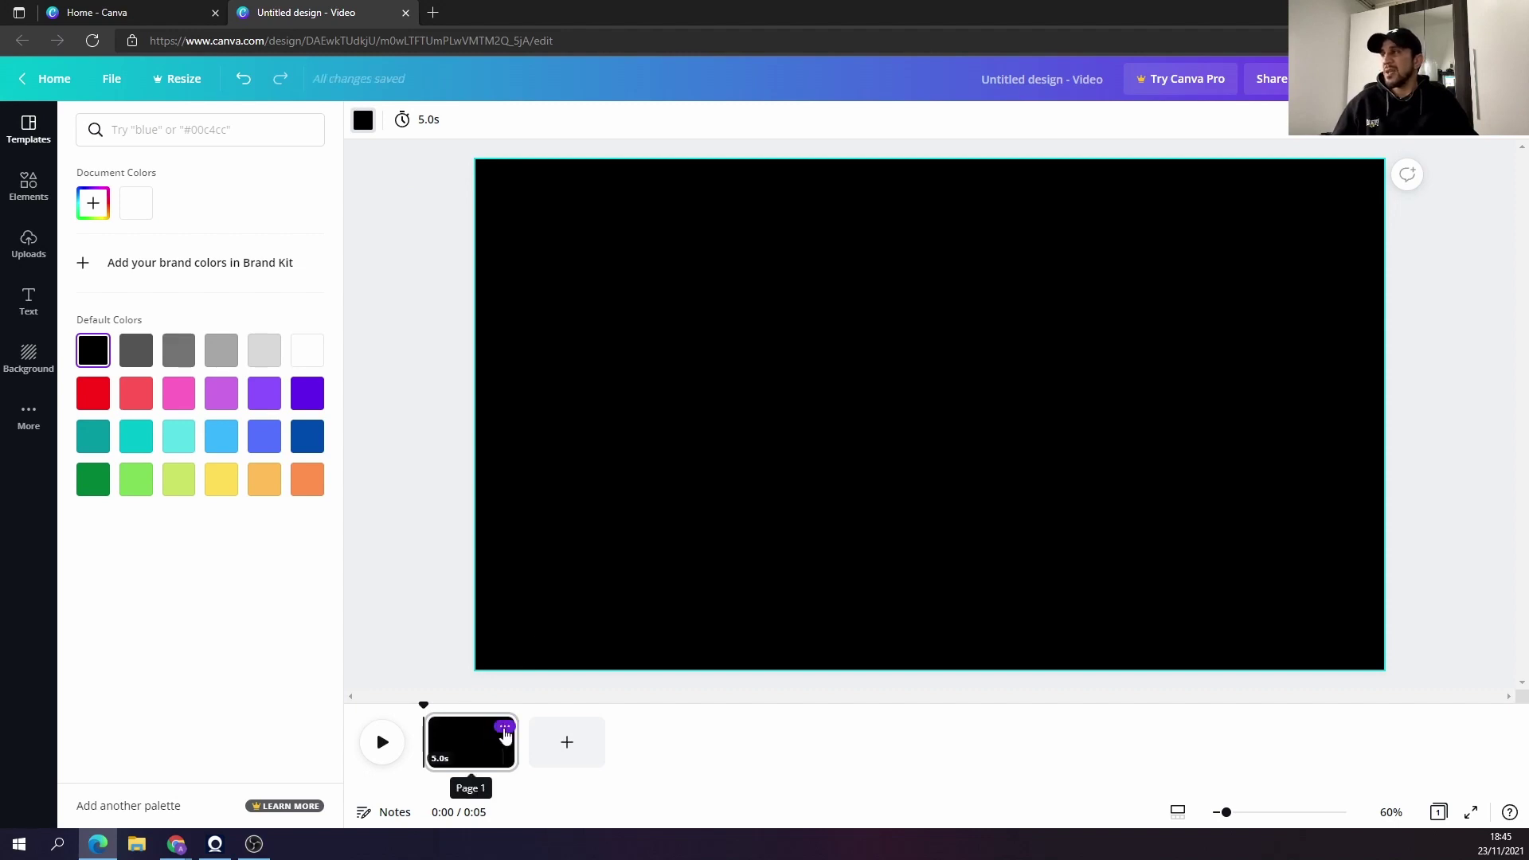
pyautogui.click(503, 727)
pyautogui.click(563, 584)
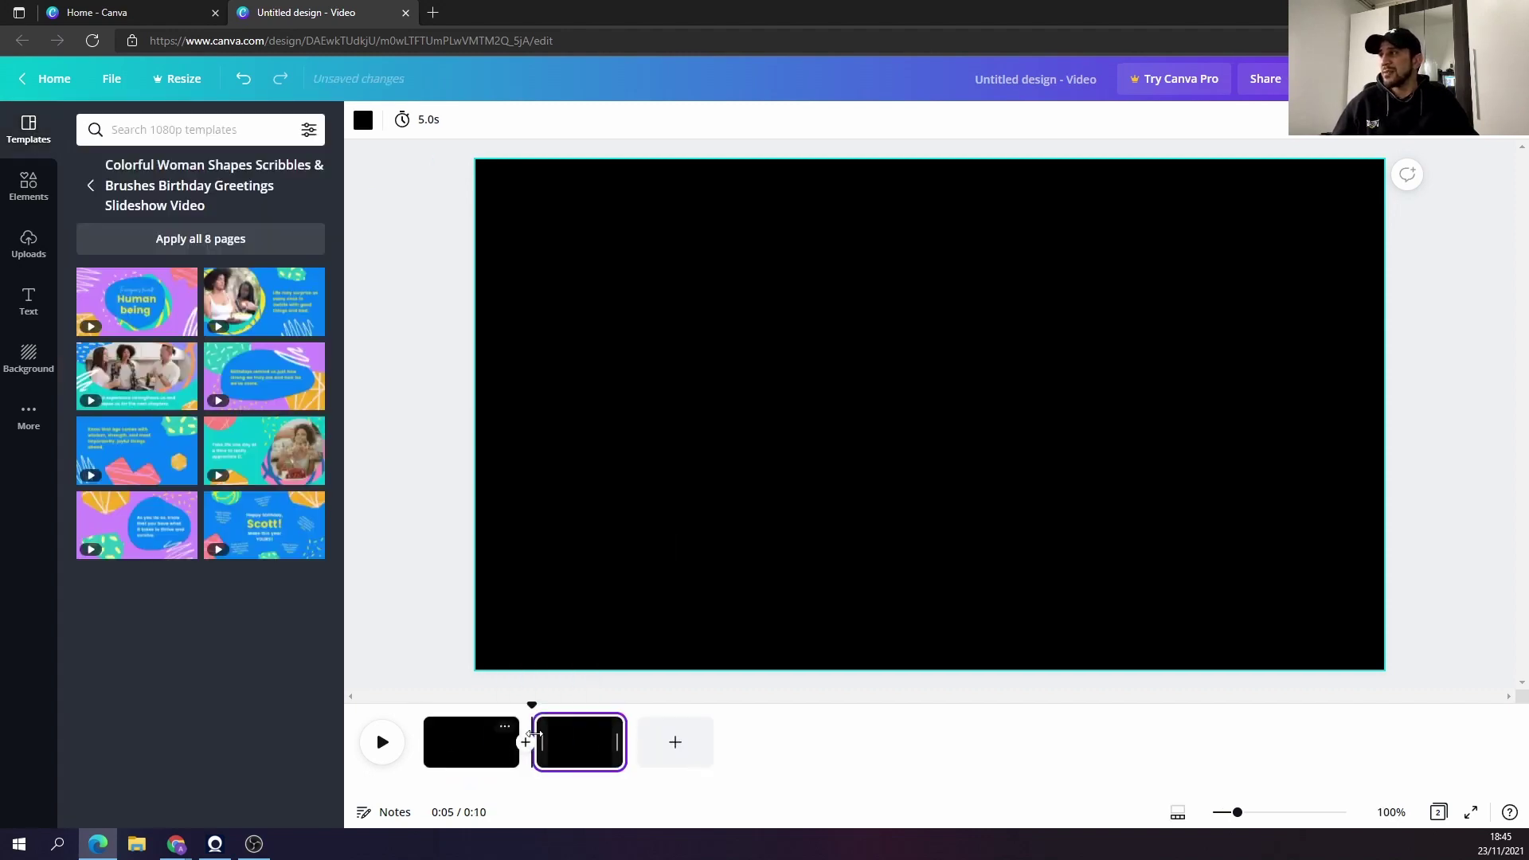
pyautogui.click(673, 742)
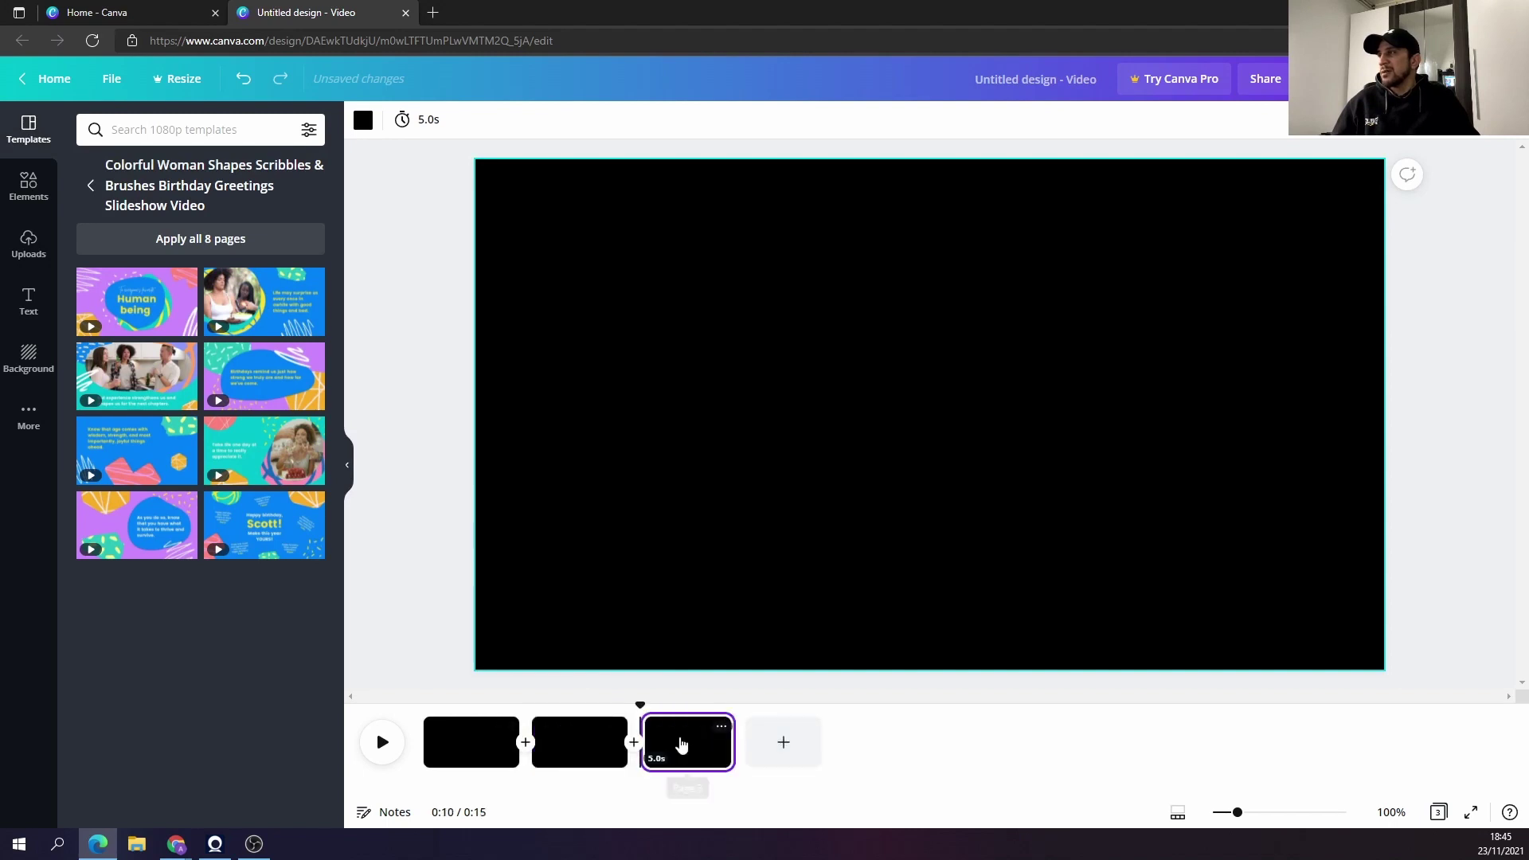
pyautogui.click(760, 743)
pyautogui.click(885, 744)
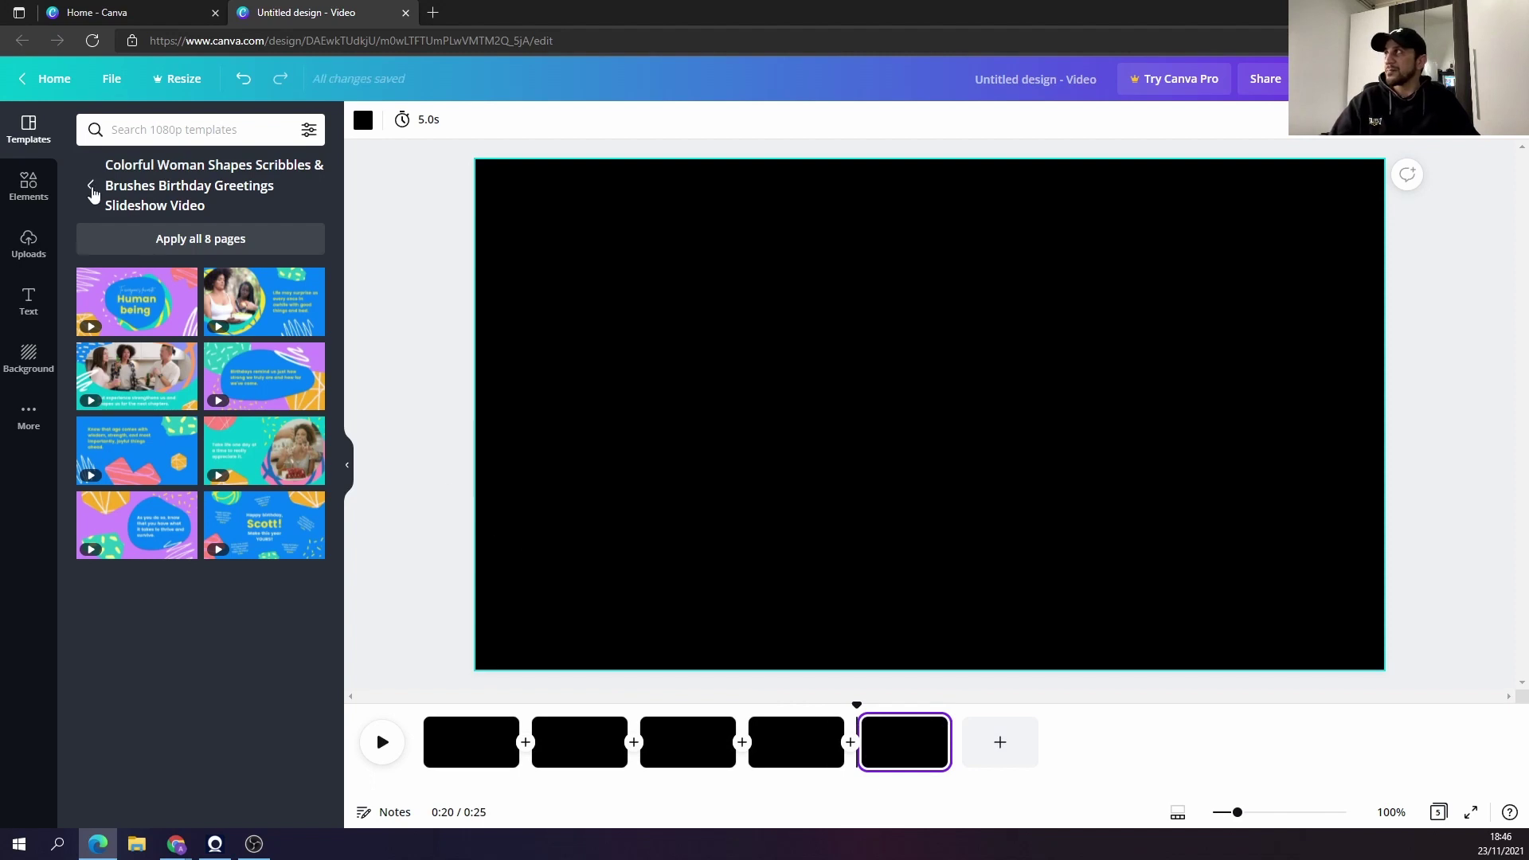
# Show the uploaded videos and check the file options of the desert battle clip.
pyautogui.click(90, 188)
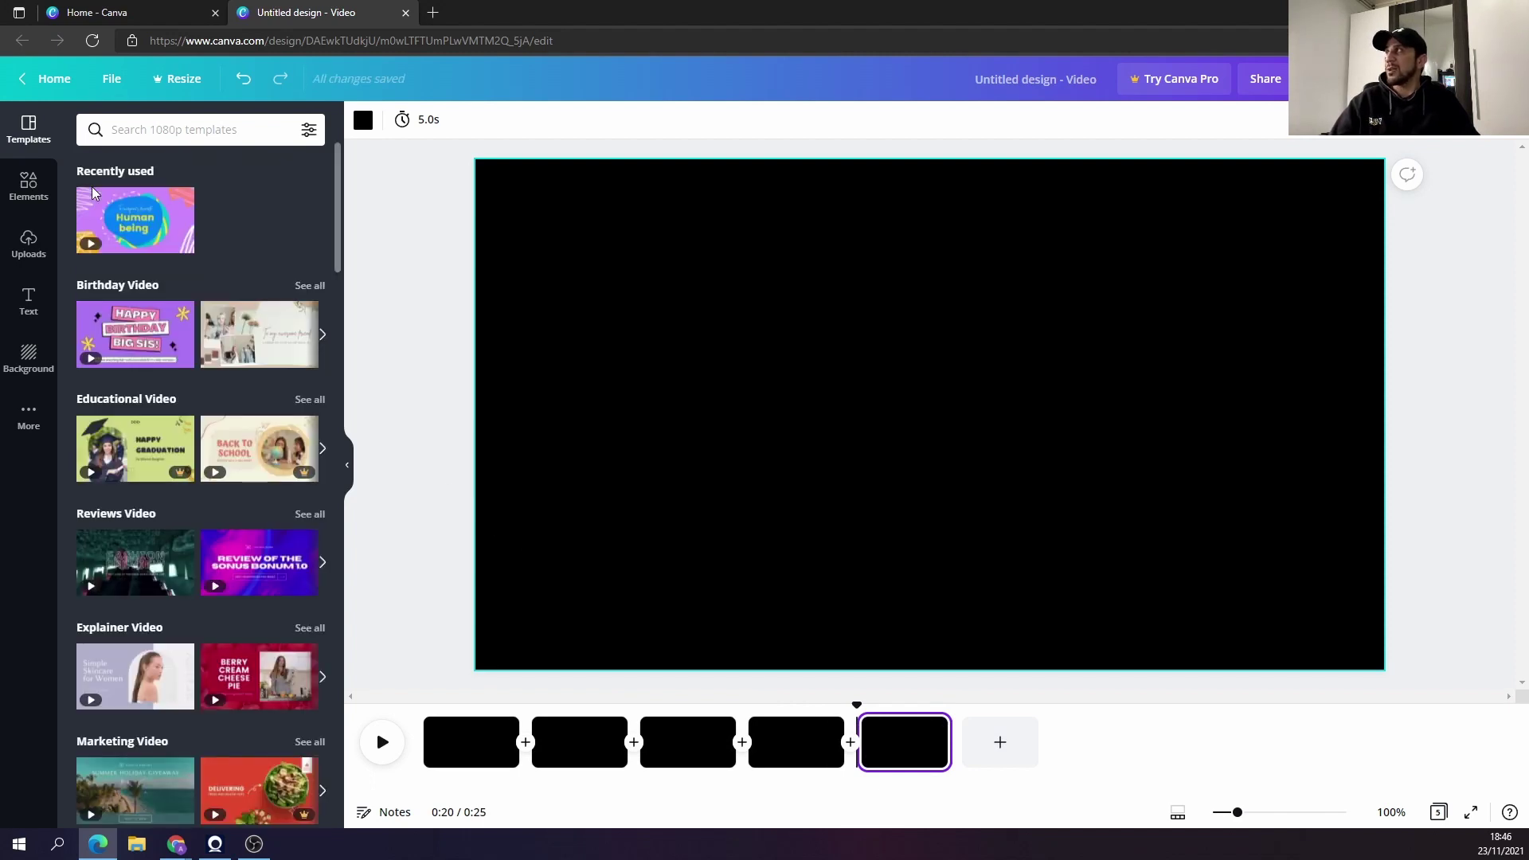
pyautogui.click(30, 253)
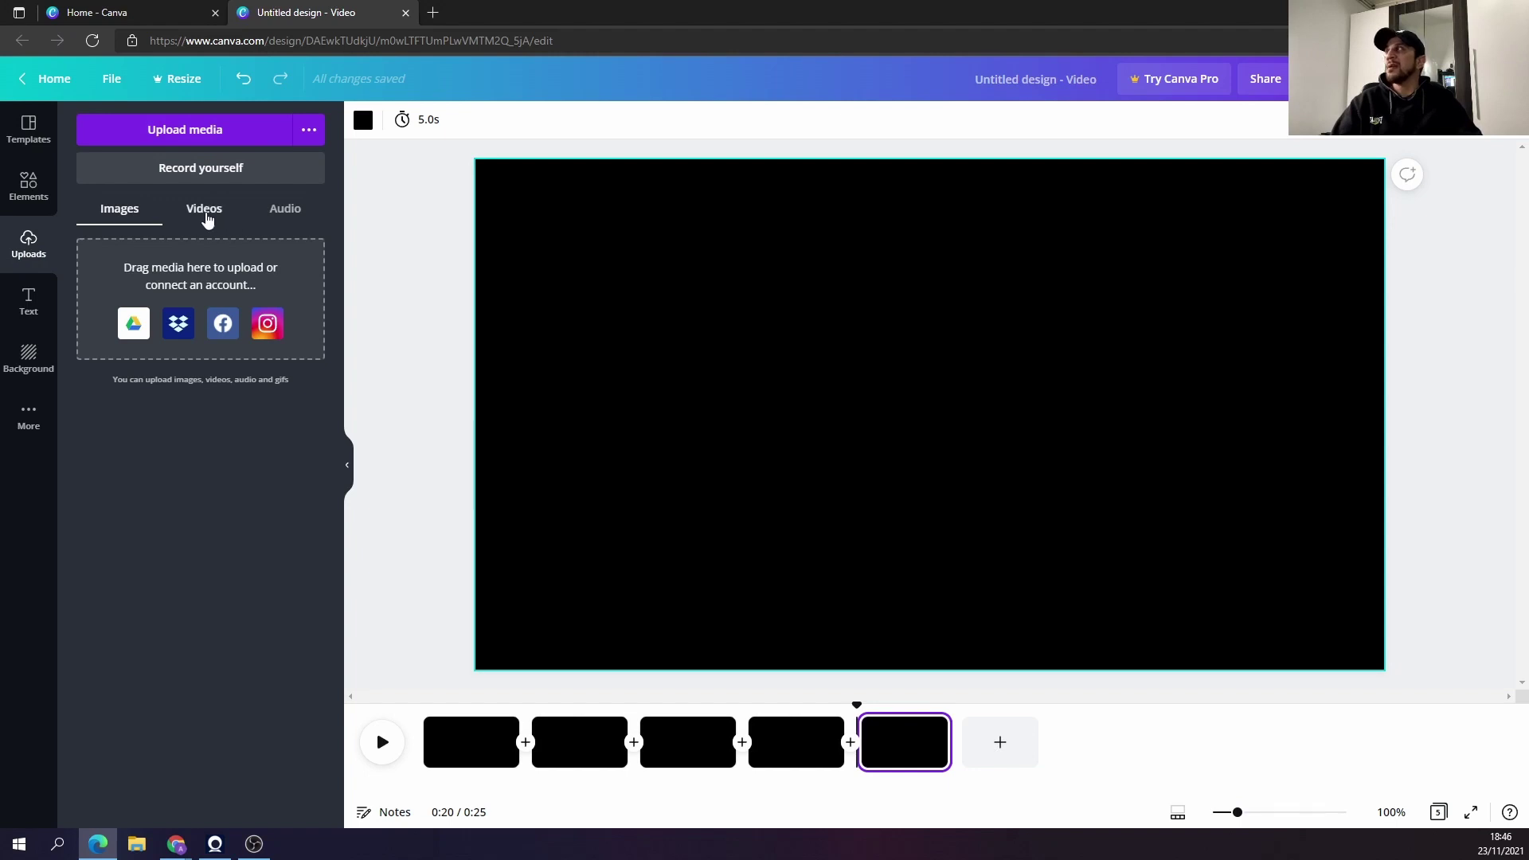
pyautogui.click(205, 211)
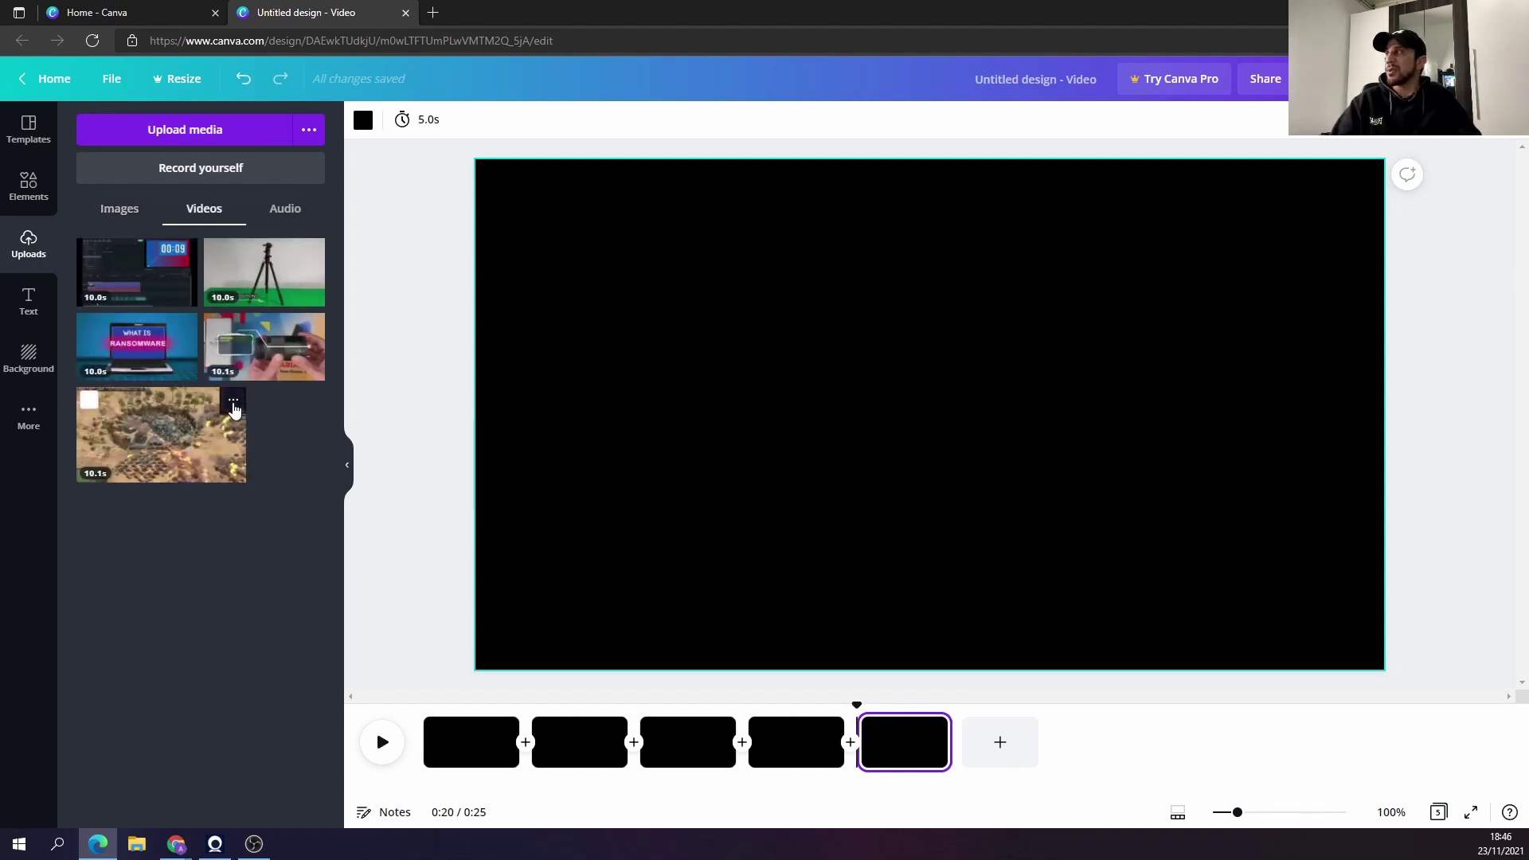
pyautogui.click(233, 402)
pyautogui.click(175, 694)
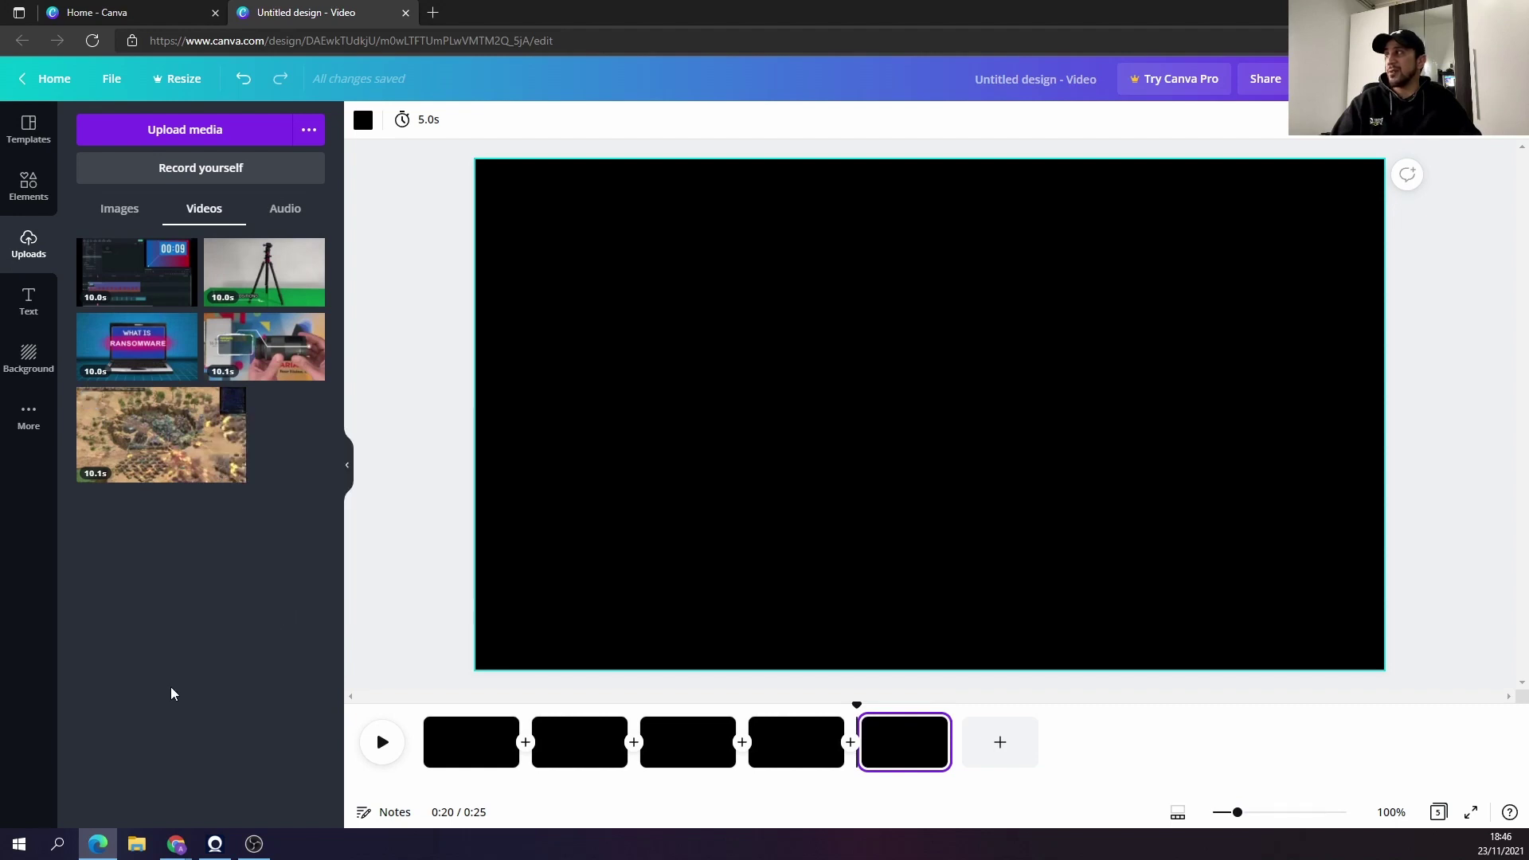
pyautogui.click(232, 402)
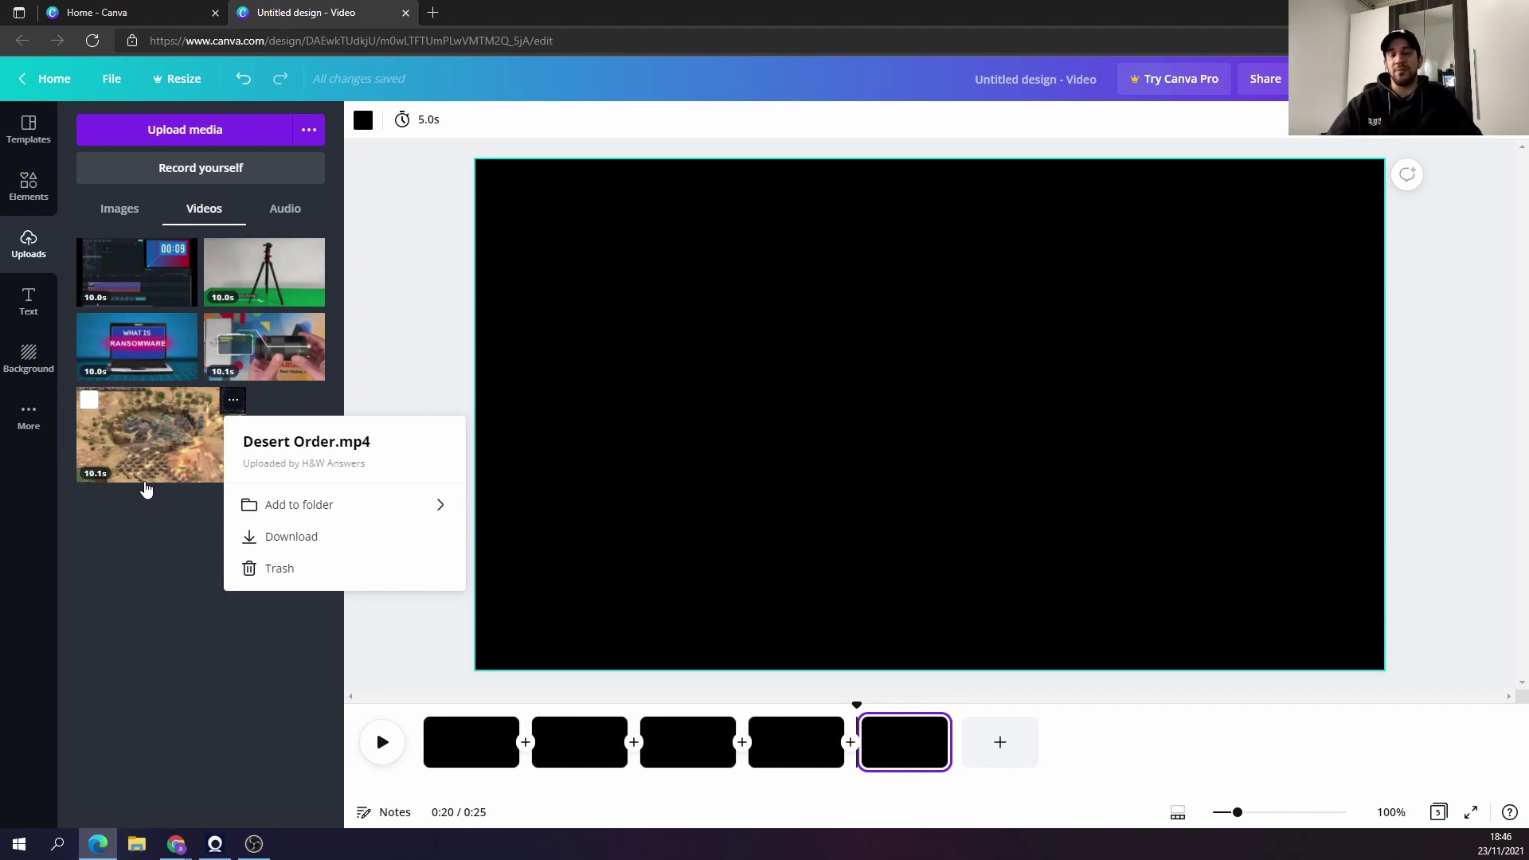
pyautogui.click(132, 555)
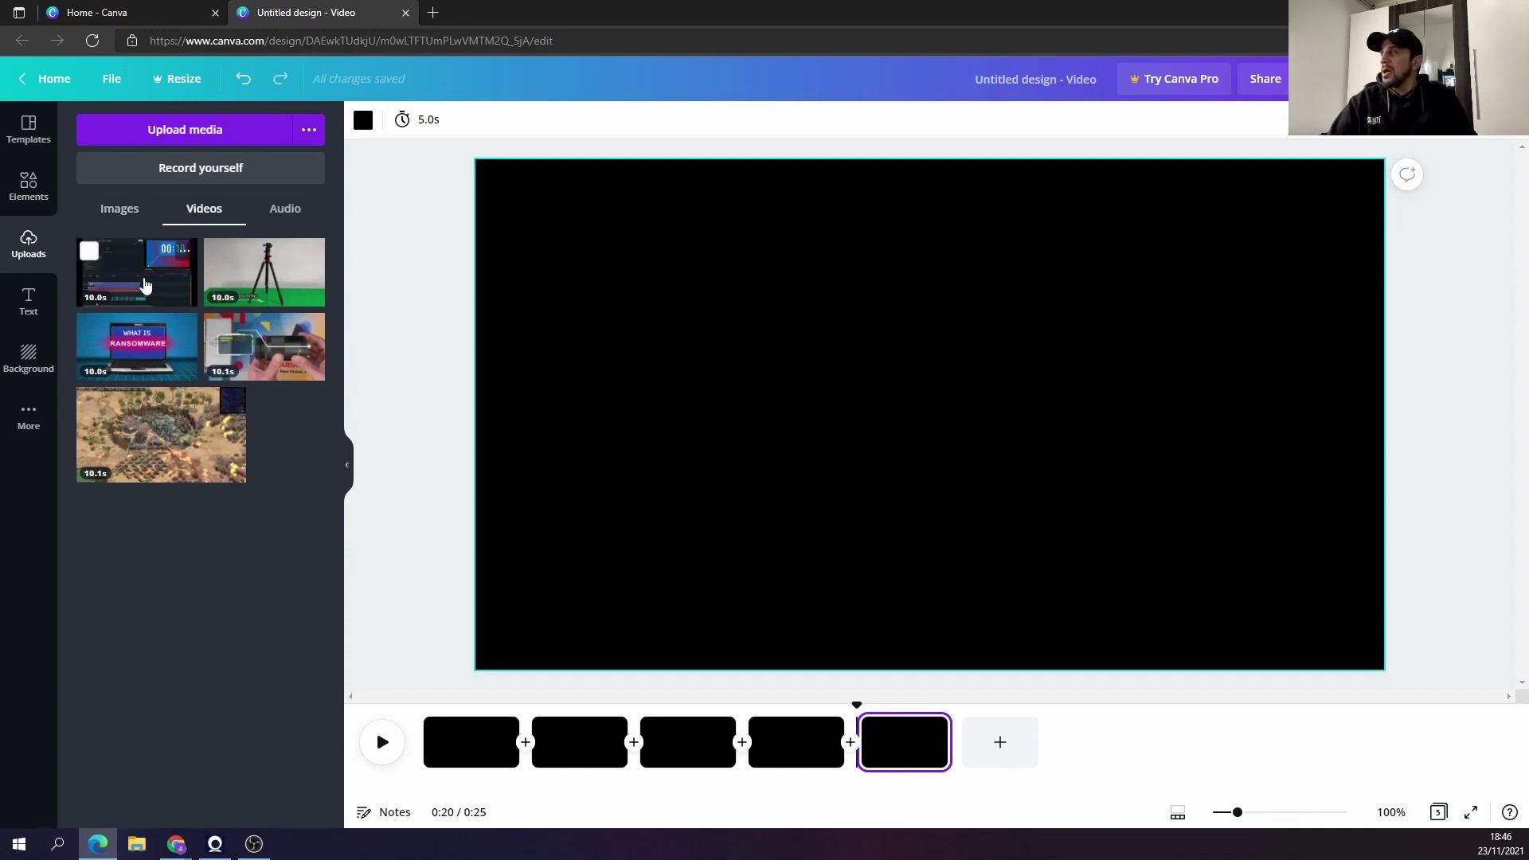
# Place the uploaded countdown, tripod, ransomware, desert battle and camera lens clips on pages 1 to 5 in that order.
pyautogui.moveTo(145, 283); pyautogui.dragTo(470, 752)
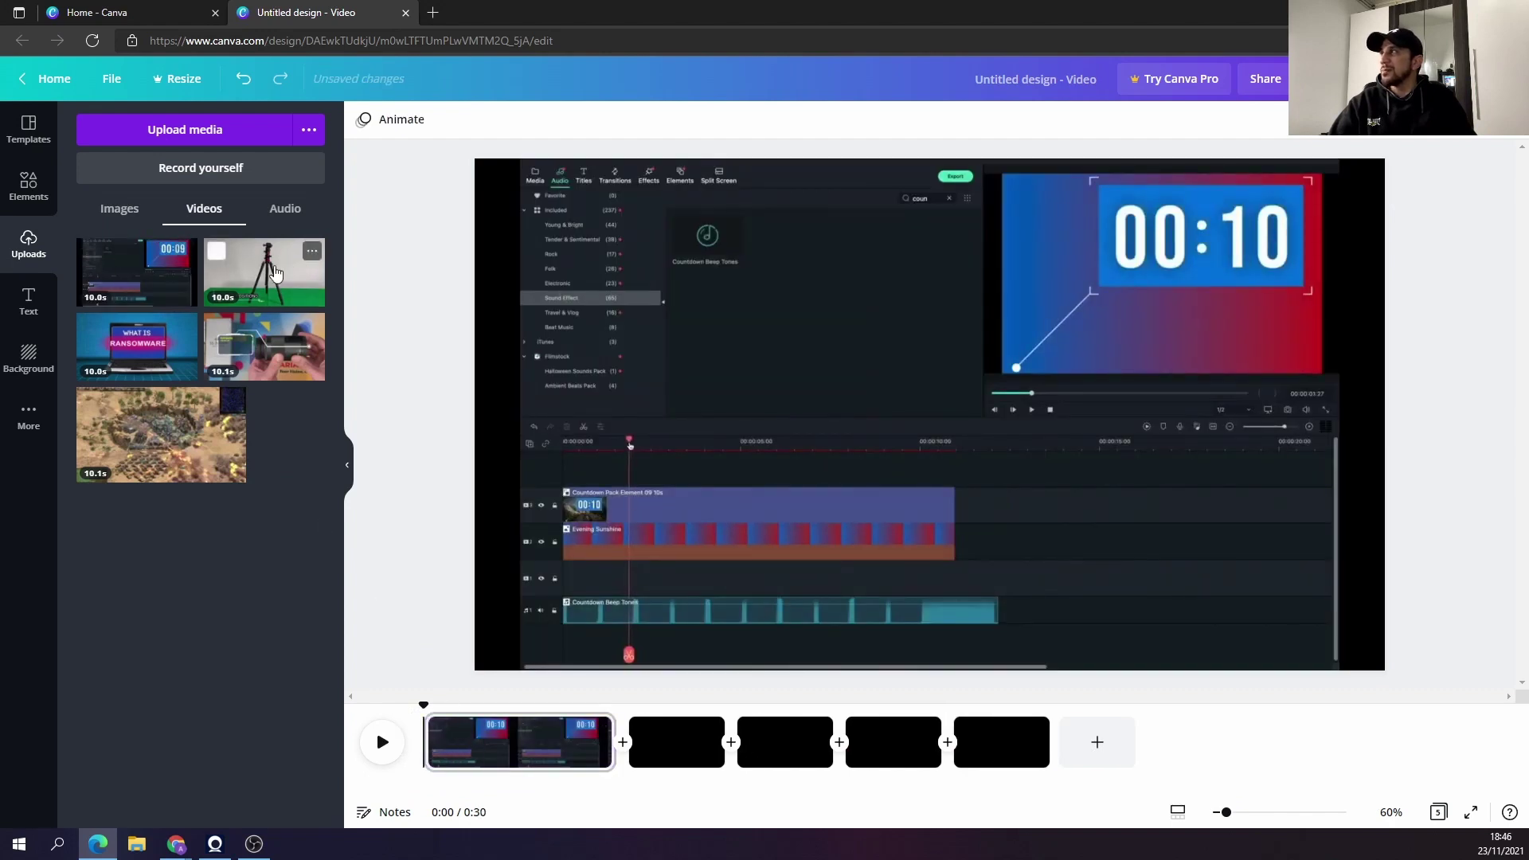
pyautogui.moveTo(263, 275); pyautogui.dragTo(680, 735)
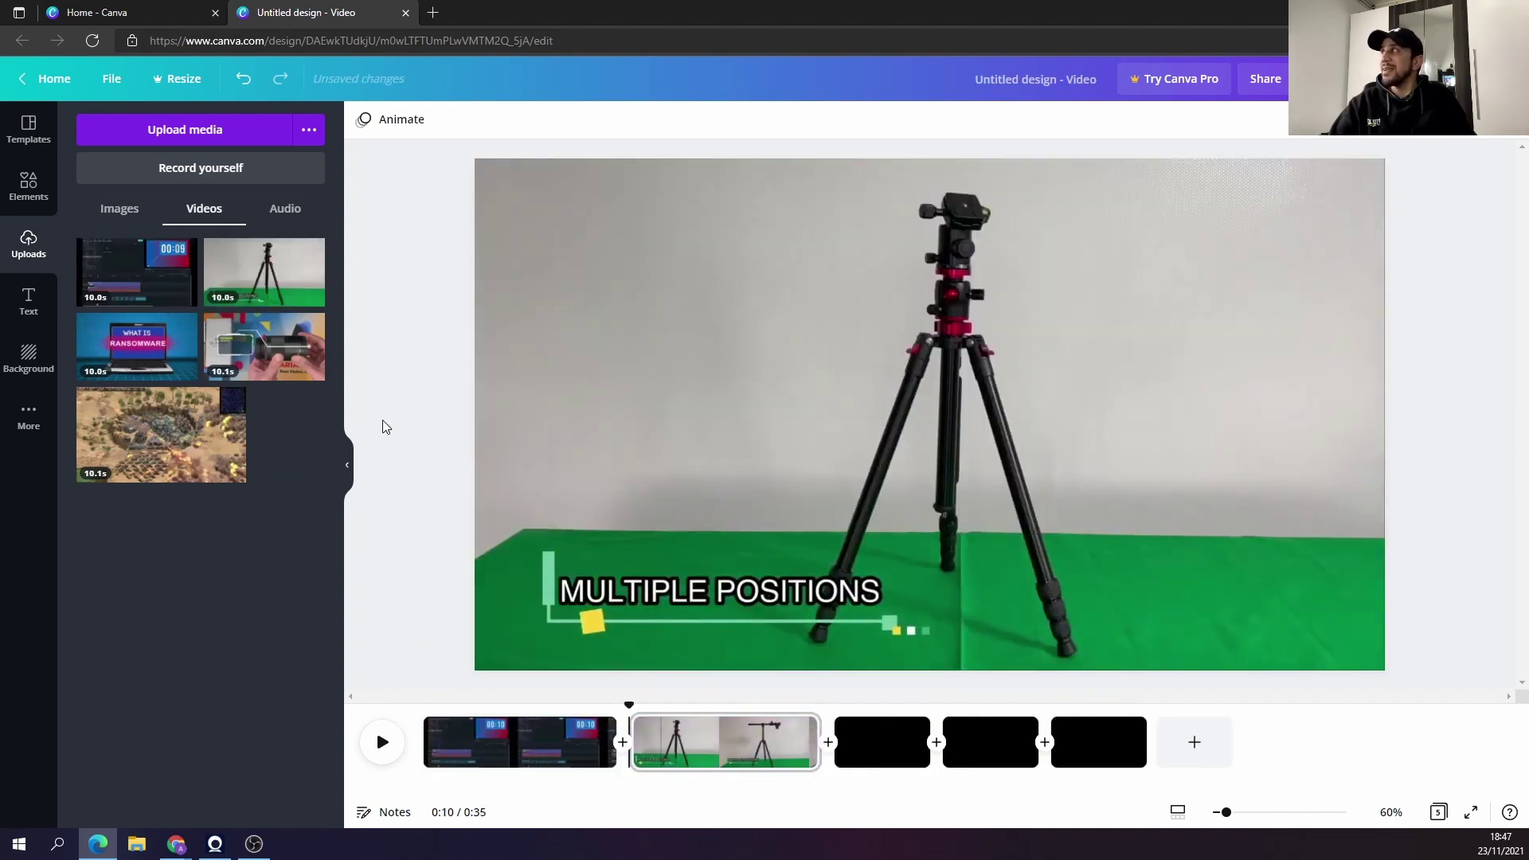
pyautogui.moveTo(127, 322); pyautogui.dragTo(866, 750)
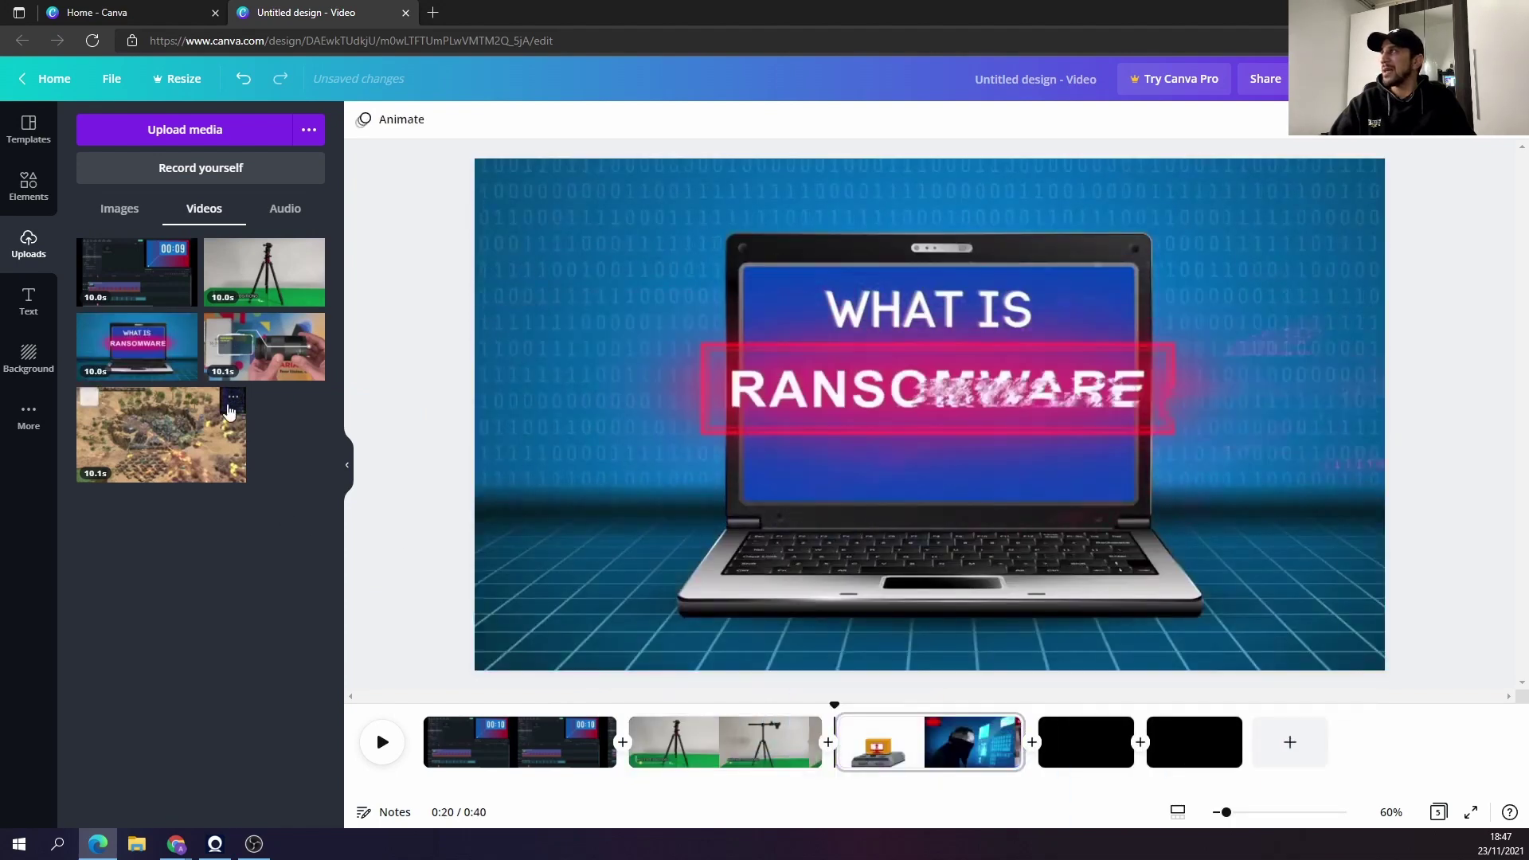
pyautogui.moveTo(271, 358); pyautogui.dragTo(1193, 748)
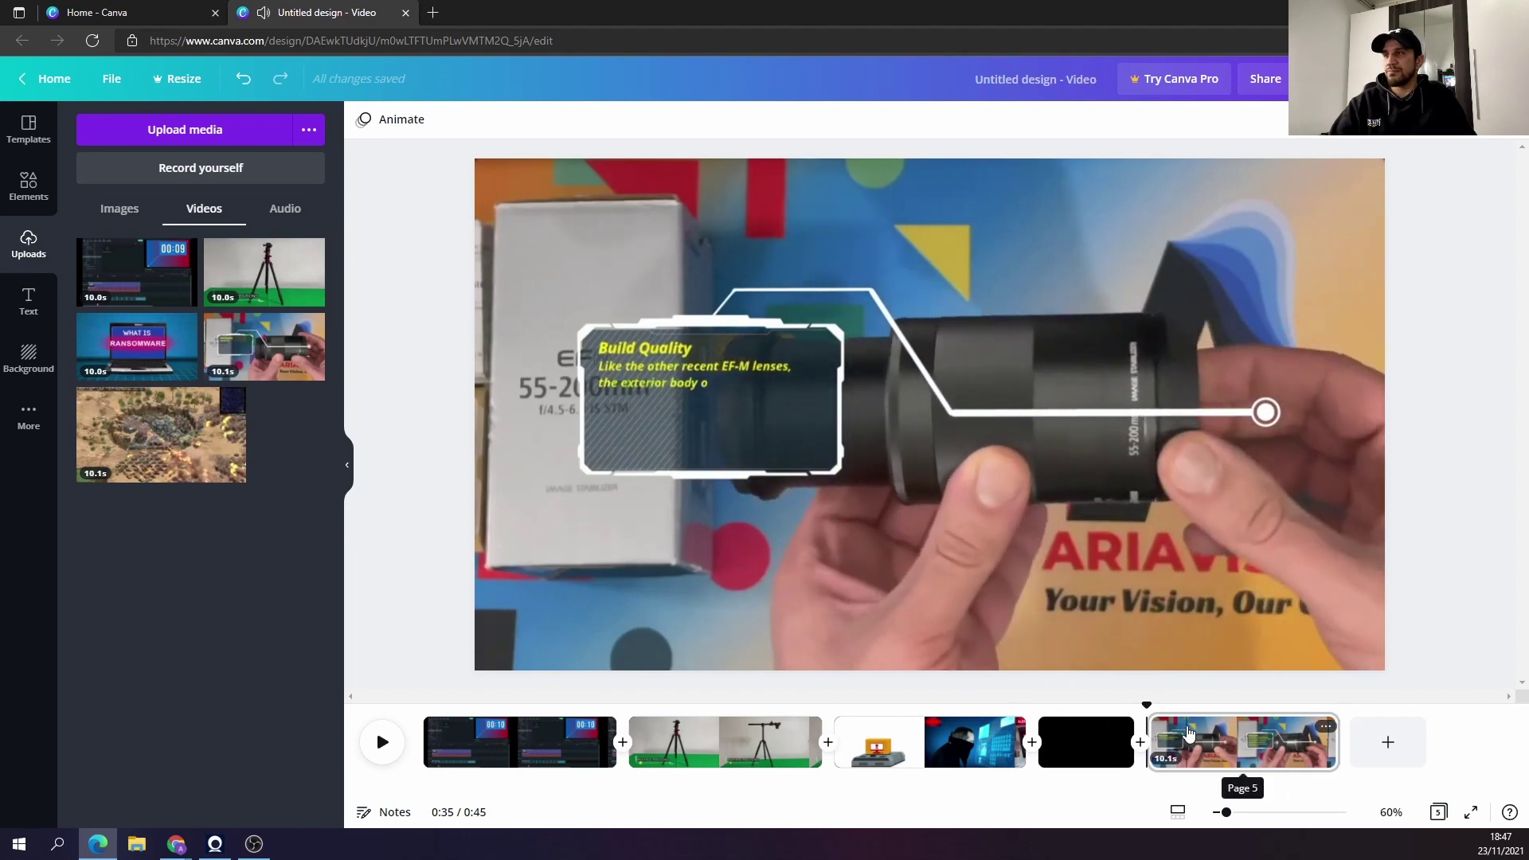
pyautogui.moveTo(1150, 702); pyautogui.dragTo(314, 720)
pyautogui.moveTo(200, 454); pyautogui.dragTo(1081, 757)
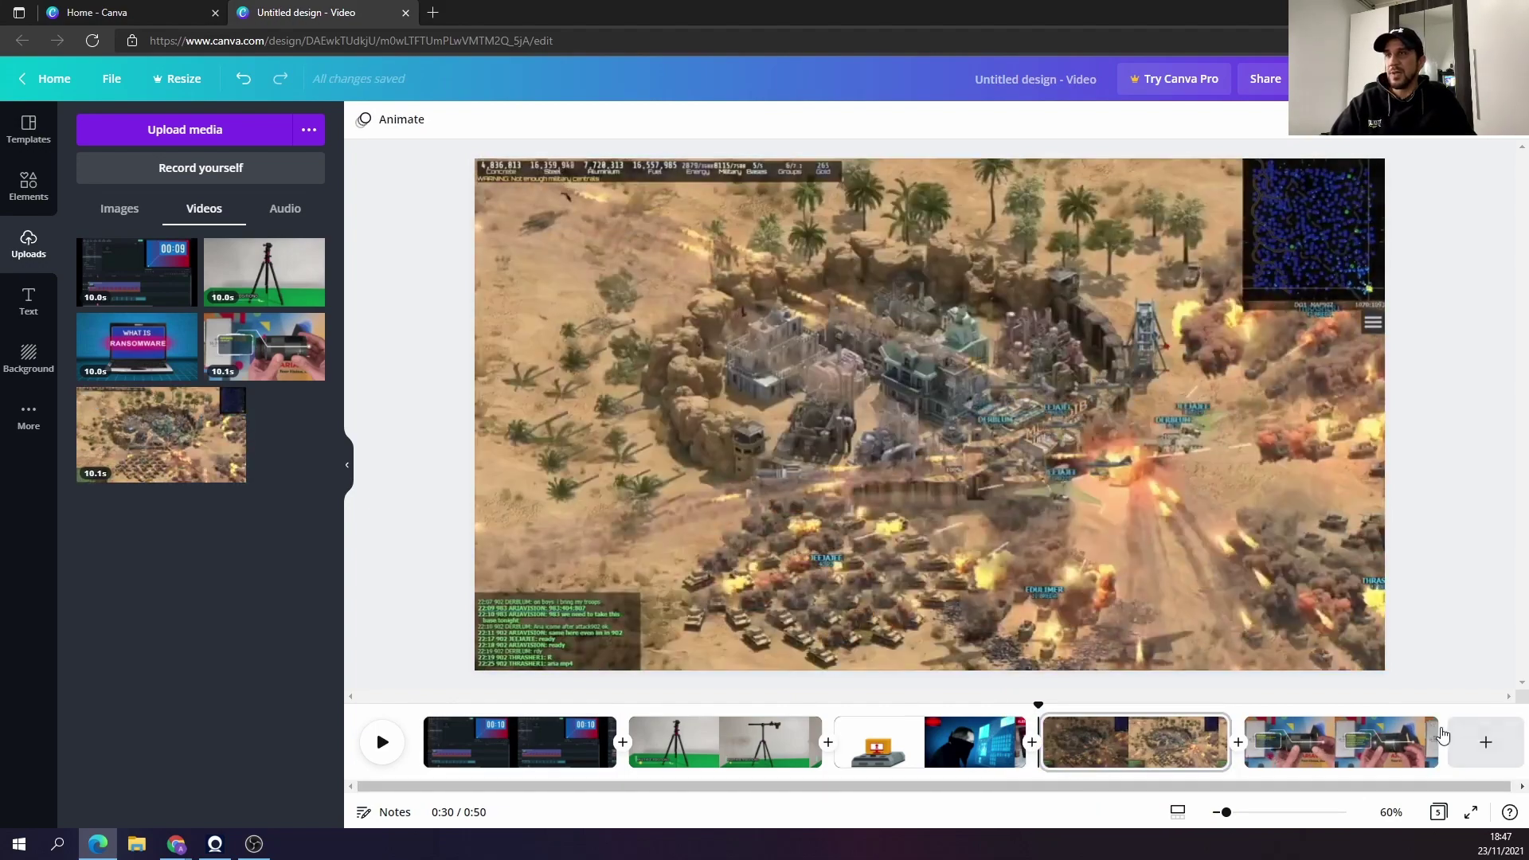
# Delete the last page, which holds the camera lens clip.
pyautogui.click(1424, 728)
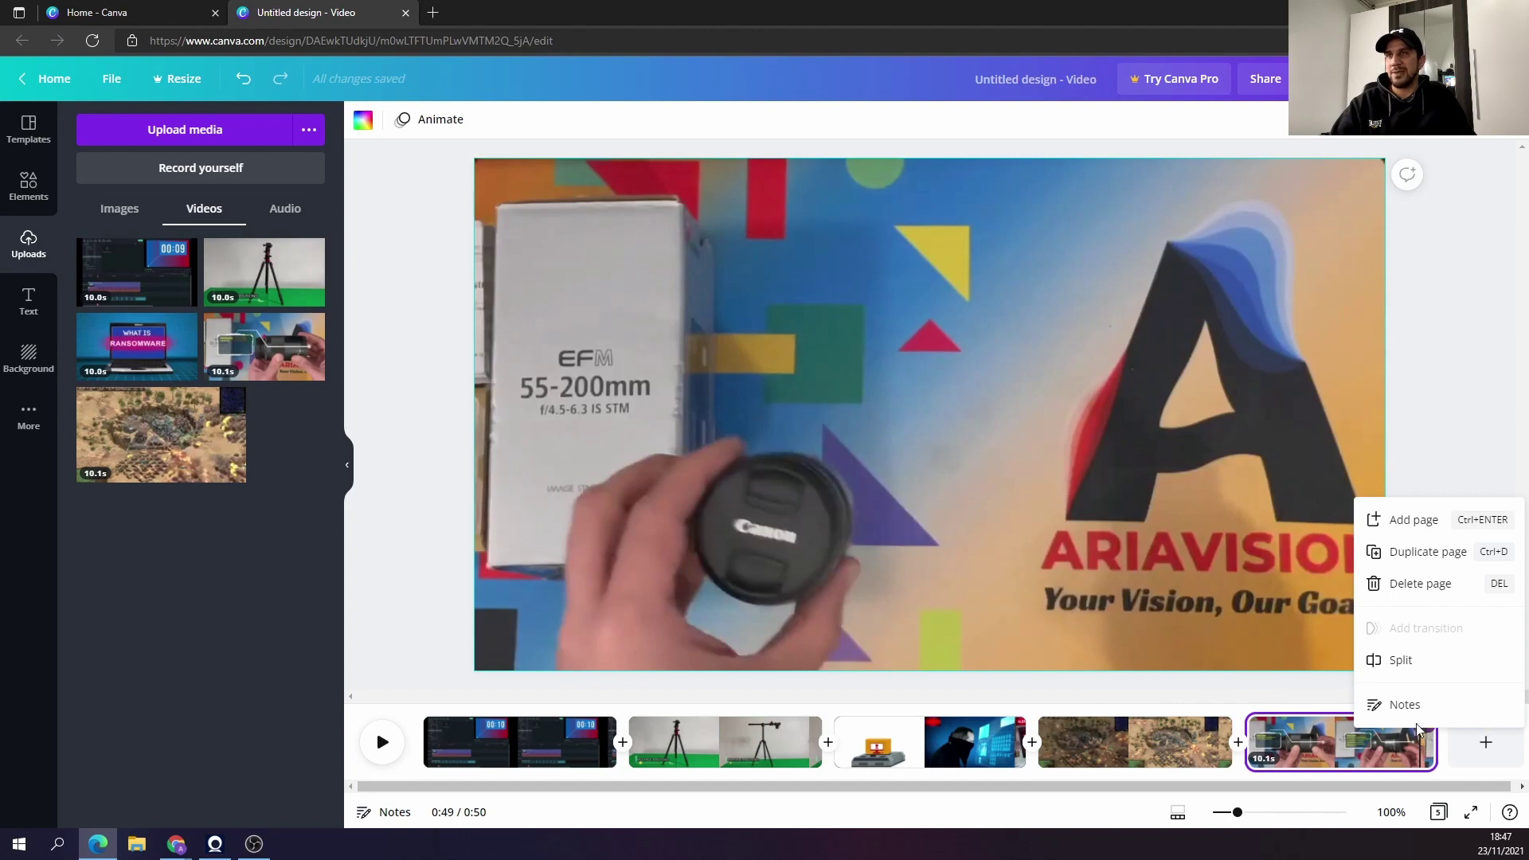
pyautogui.click(1431, 586)
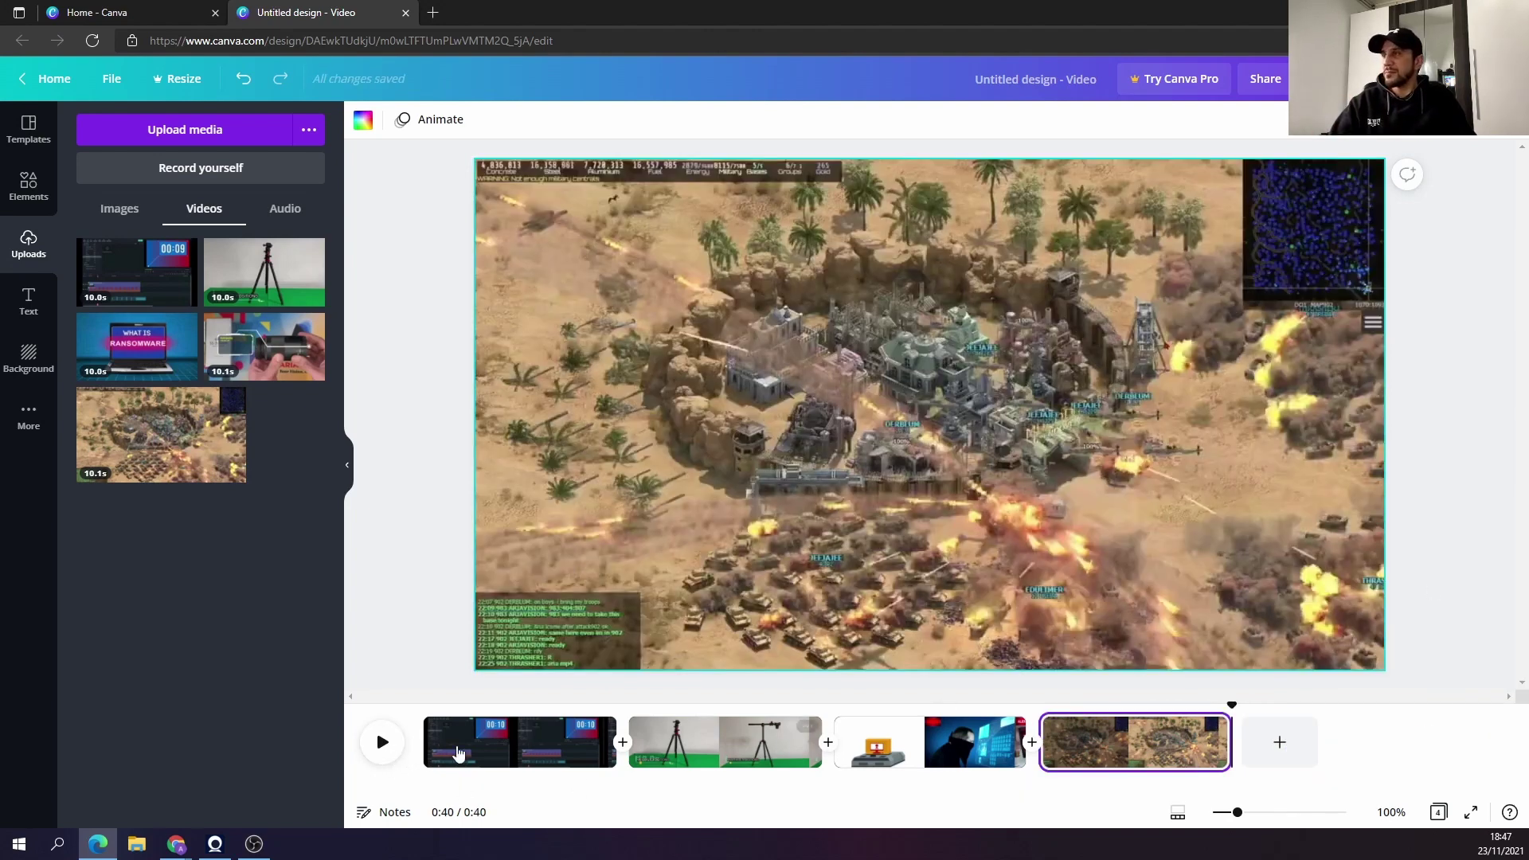
# Add a Circle Wipe transition between the countdown clip and the tripod clip.
pyautogui.moveTo(1233, 721)
pyautogui.moveTo(1232, 706); pyautogui.dragTo(610, 741)
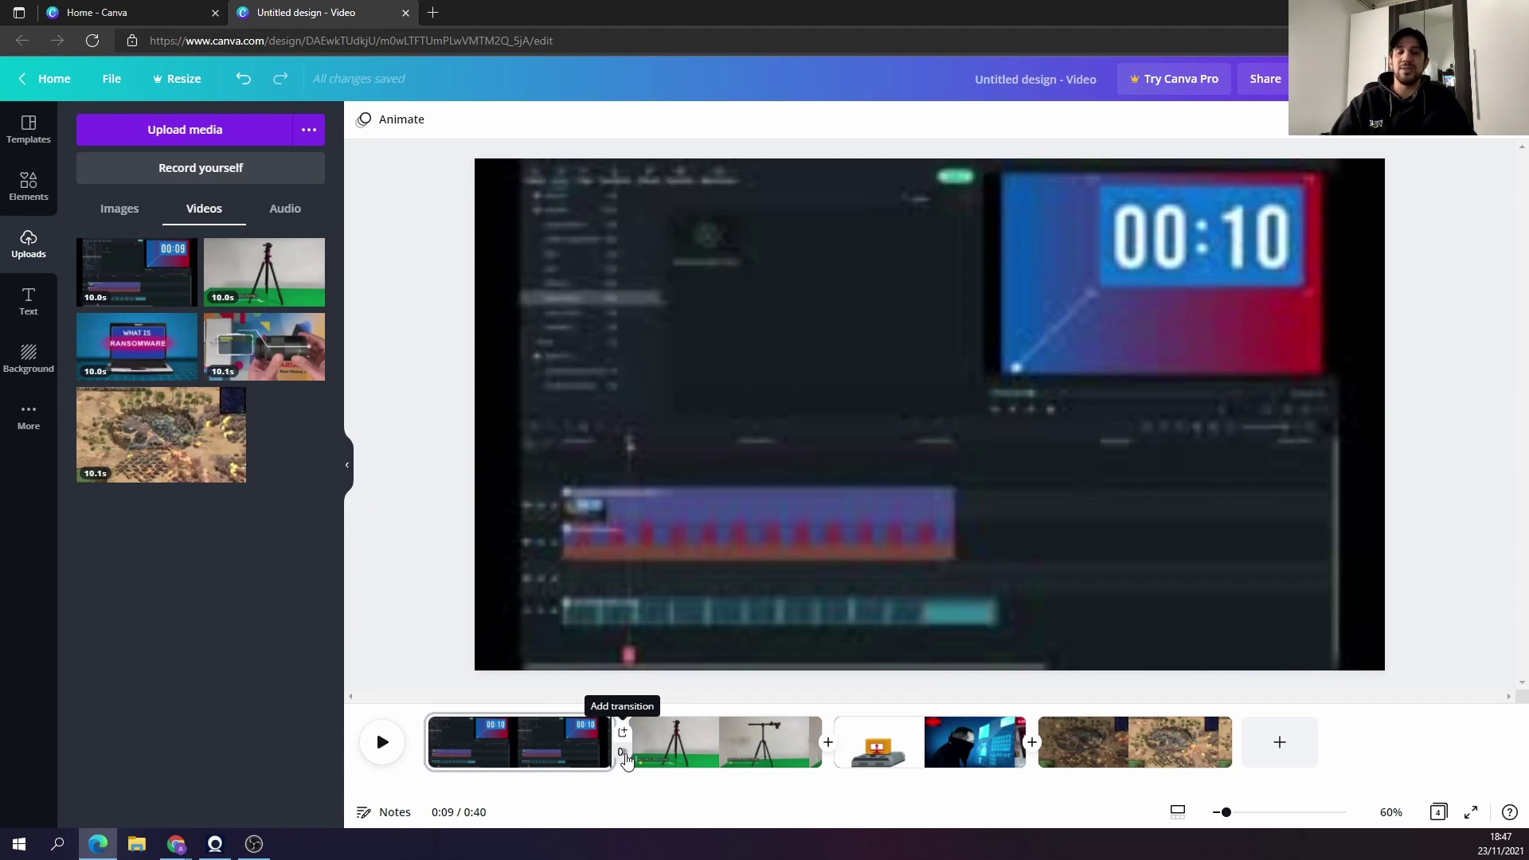
pyautogui.click(624, 752)
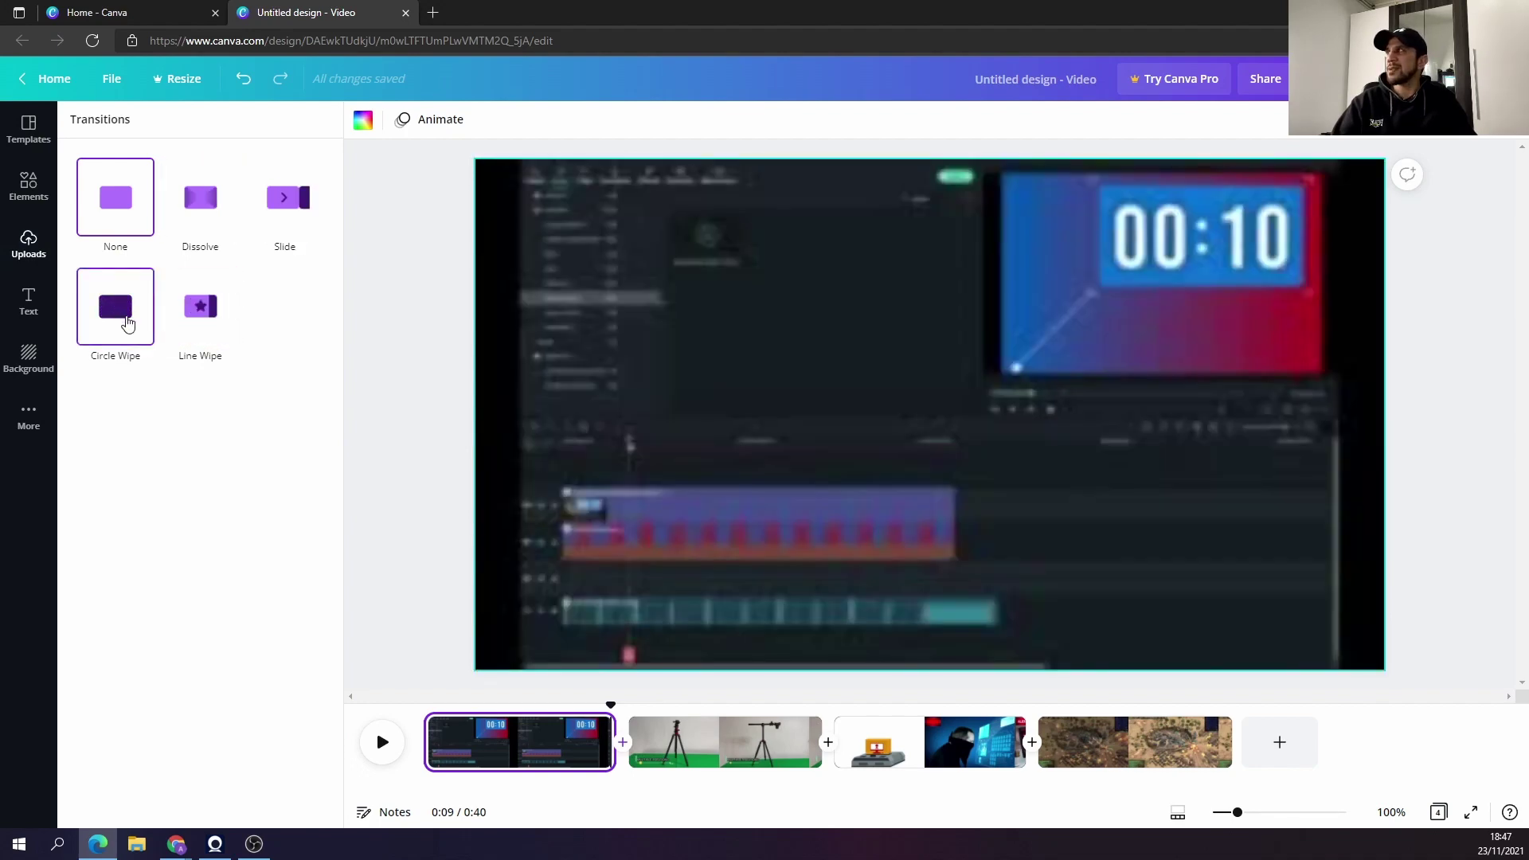
pyautogui.click(128, 322)
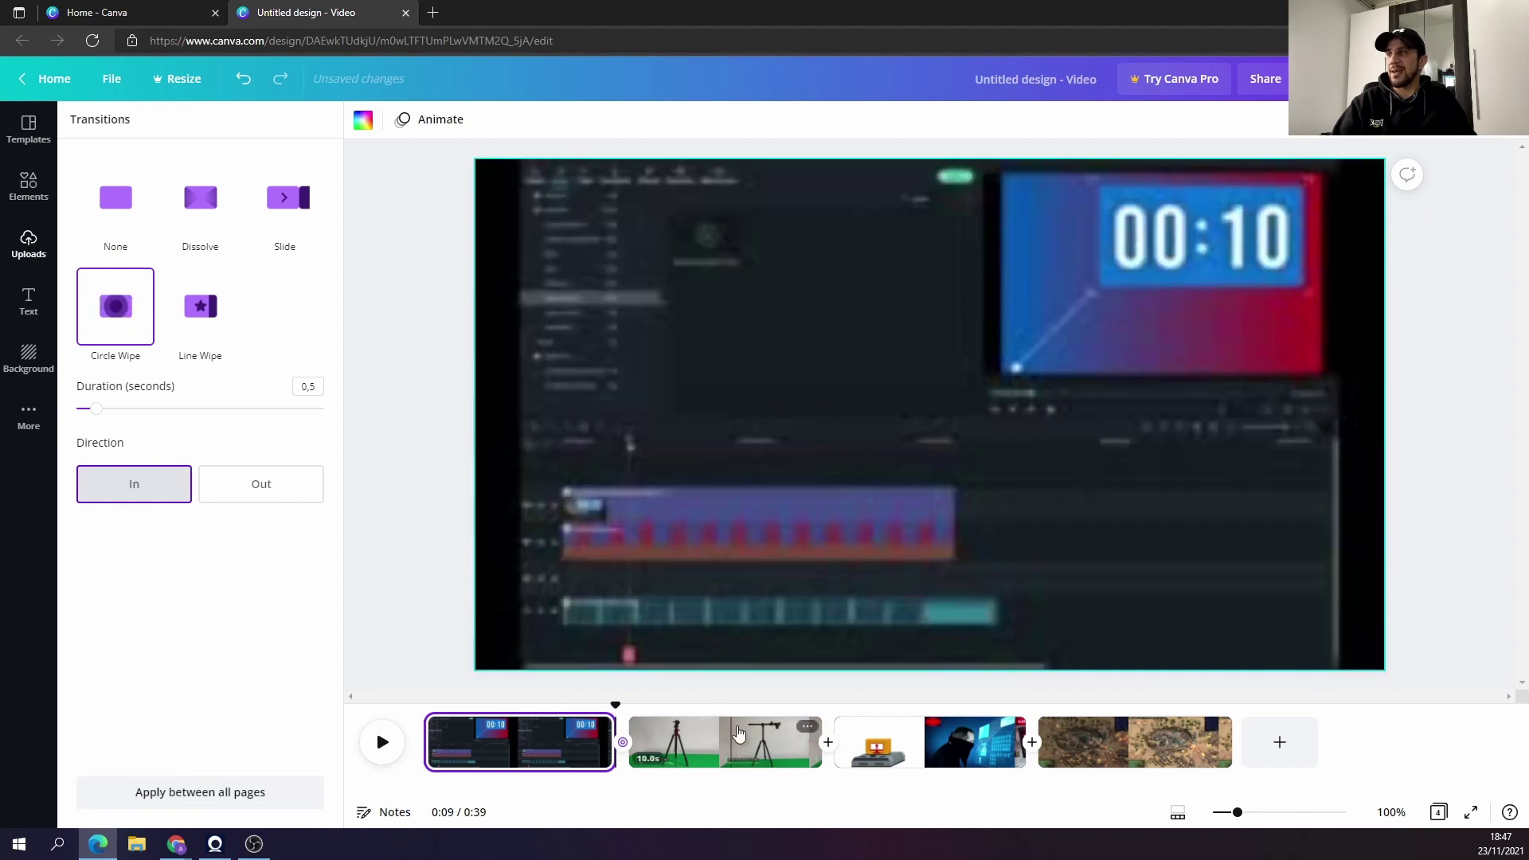
# Add a Circle Wipe transition between the tripod and ransomware clips and apply it between all pages.
pyautogui.rightClick(625, 743)
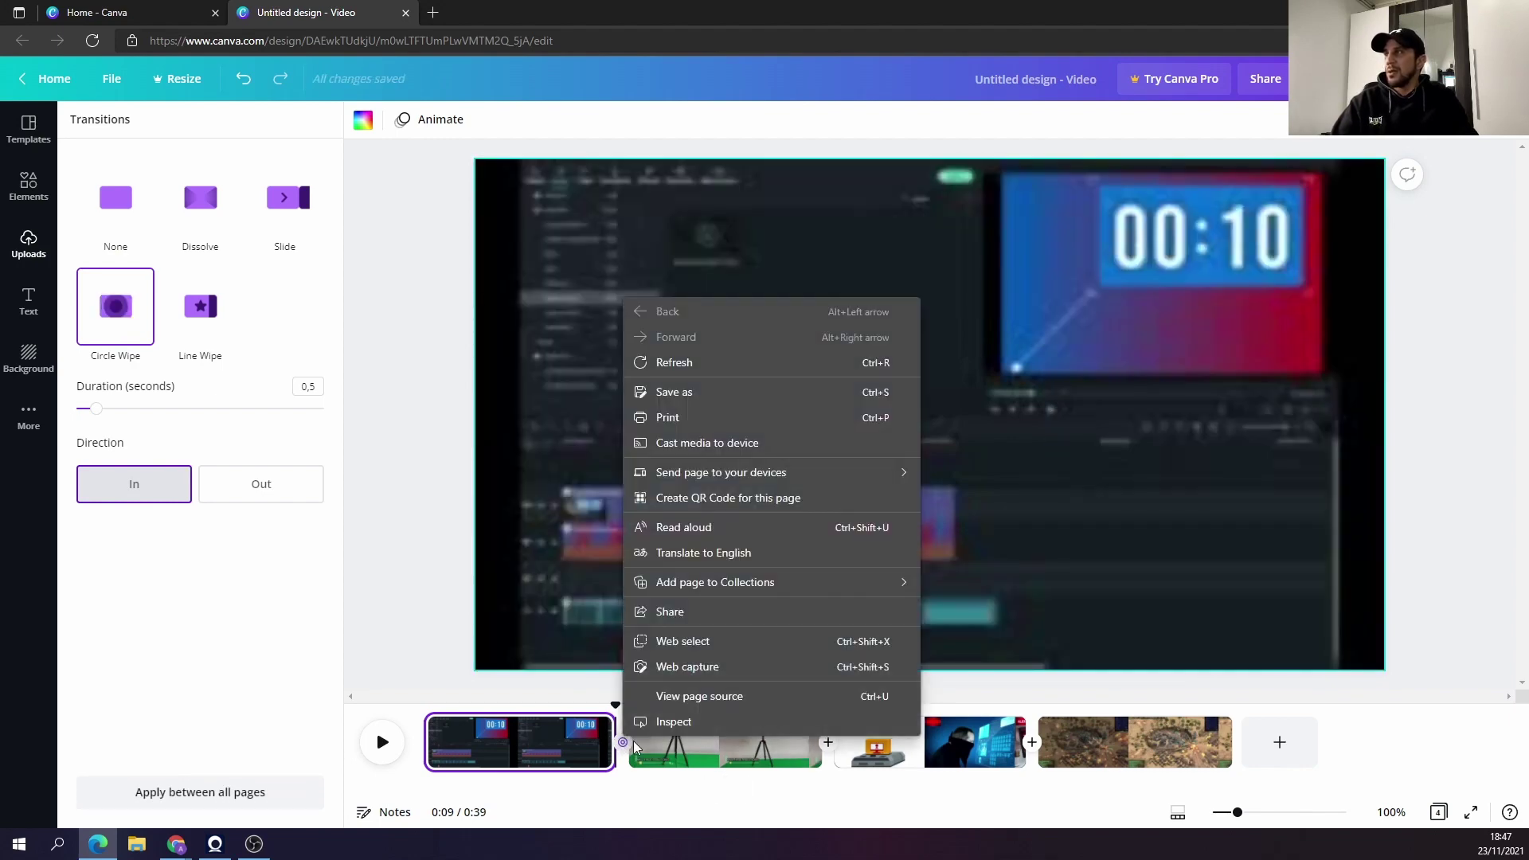
pyautogui.rightClick(827, 750)
pyautogui.click(781, 787)
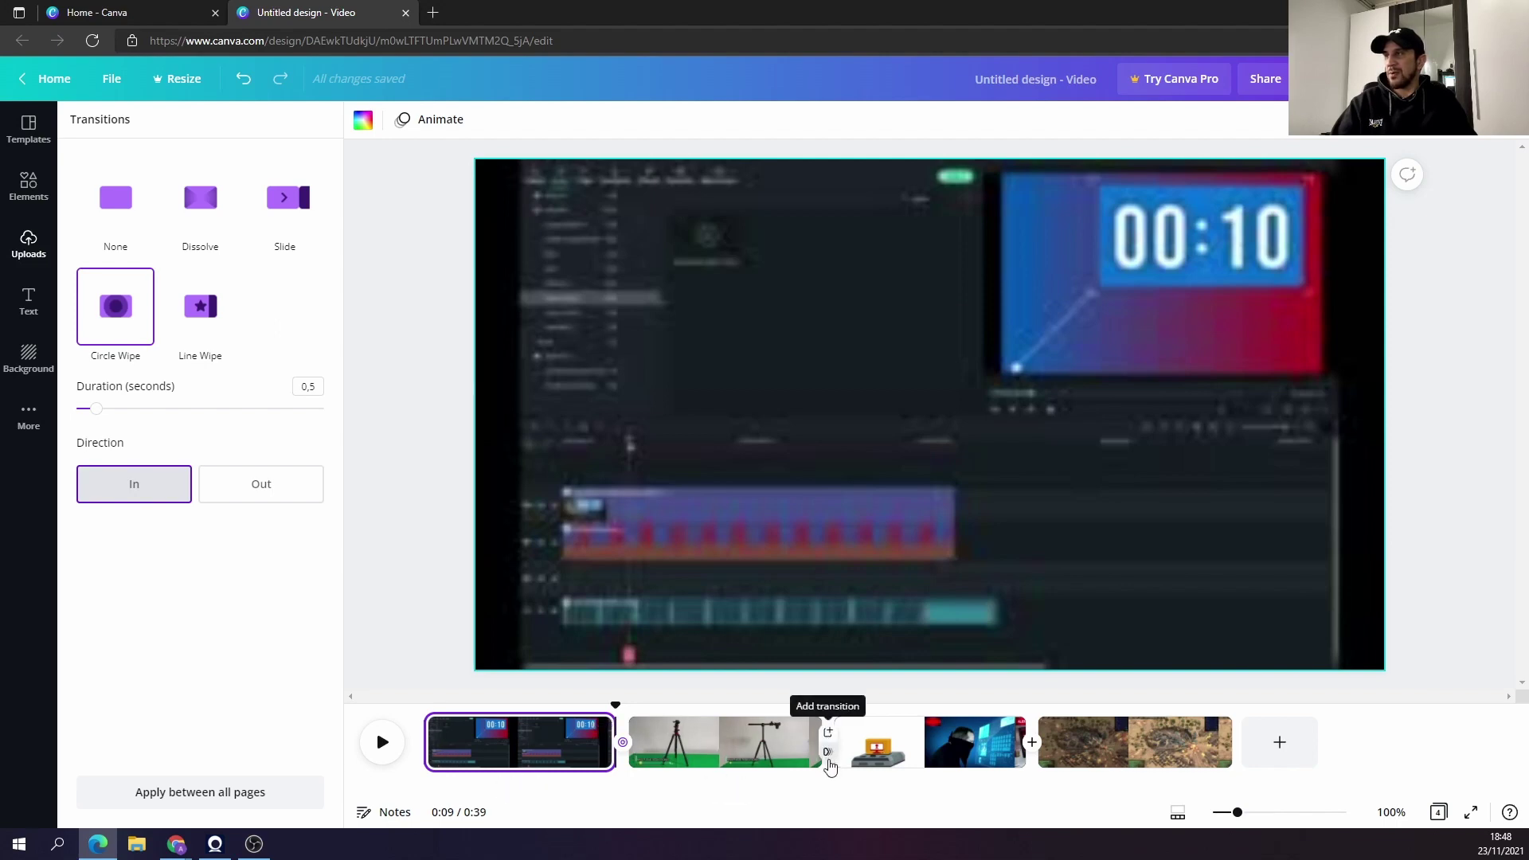
pyautogui.click(828, 744)
pyautogui.click(125, 363)
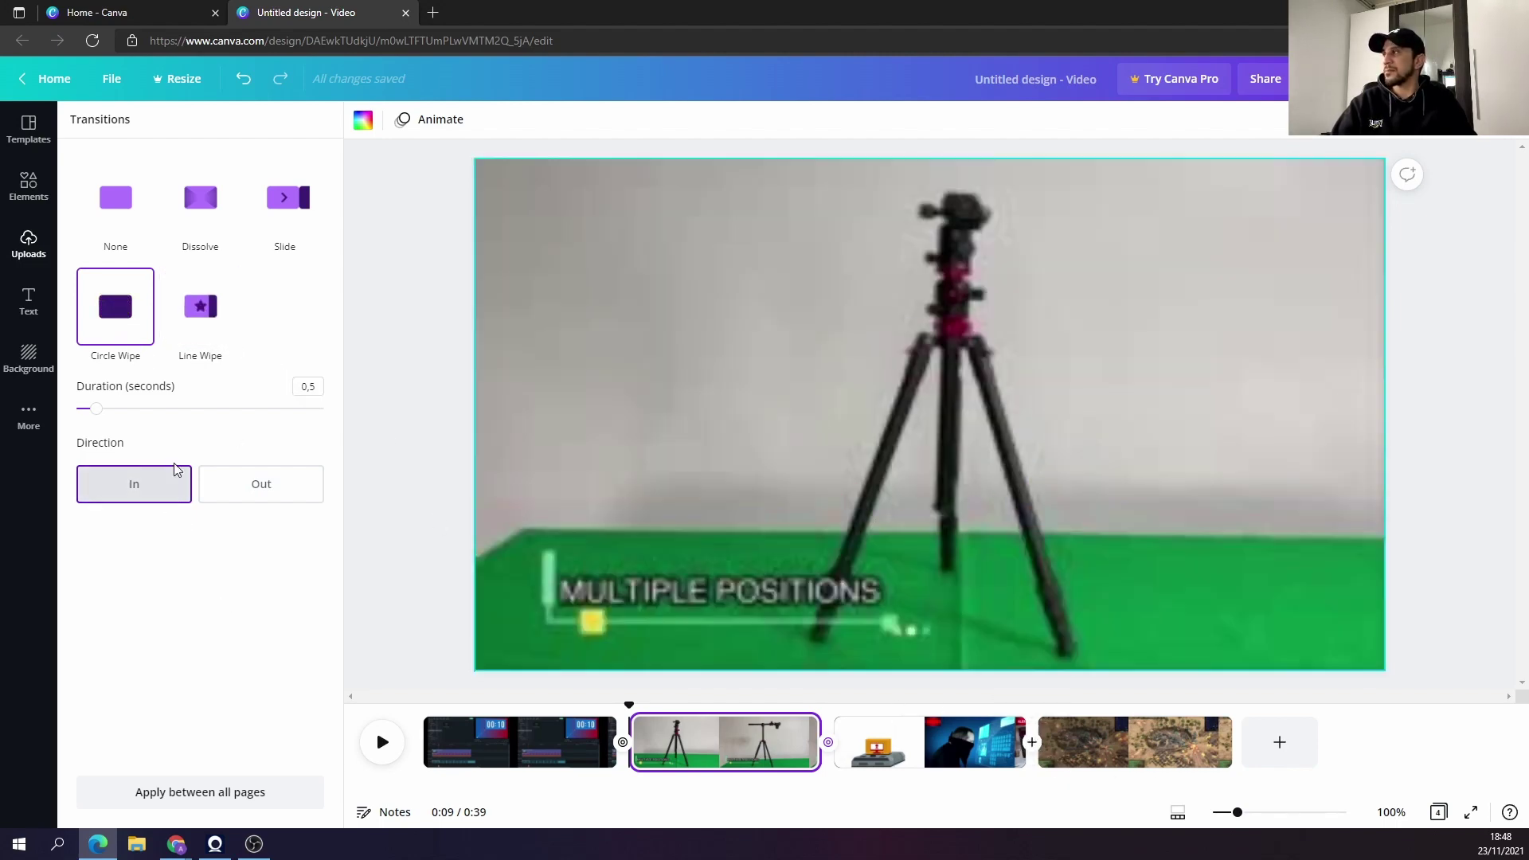
pyautogui.click(196, 802)
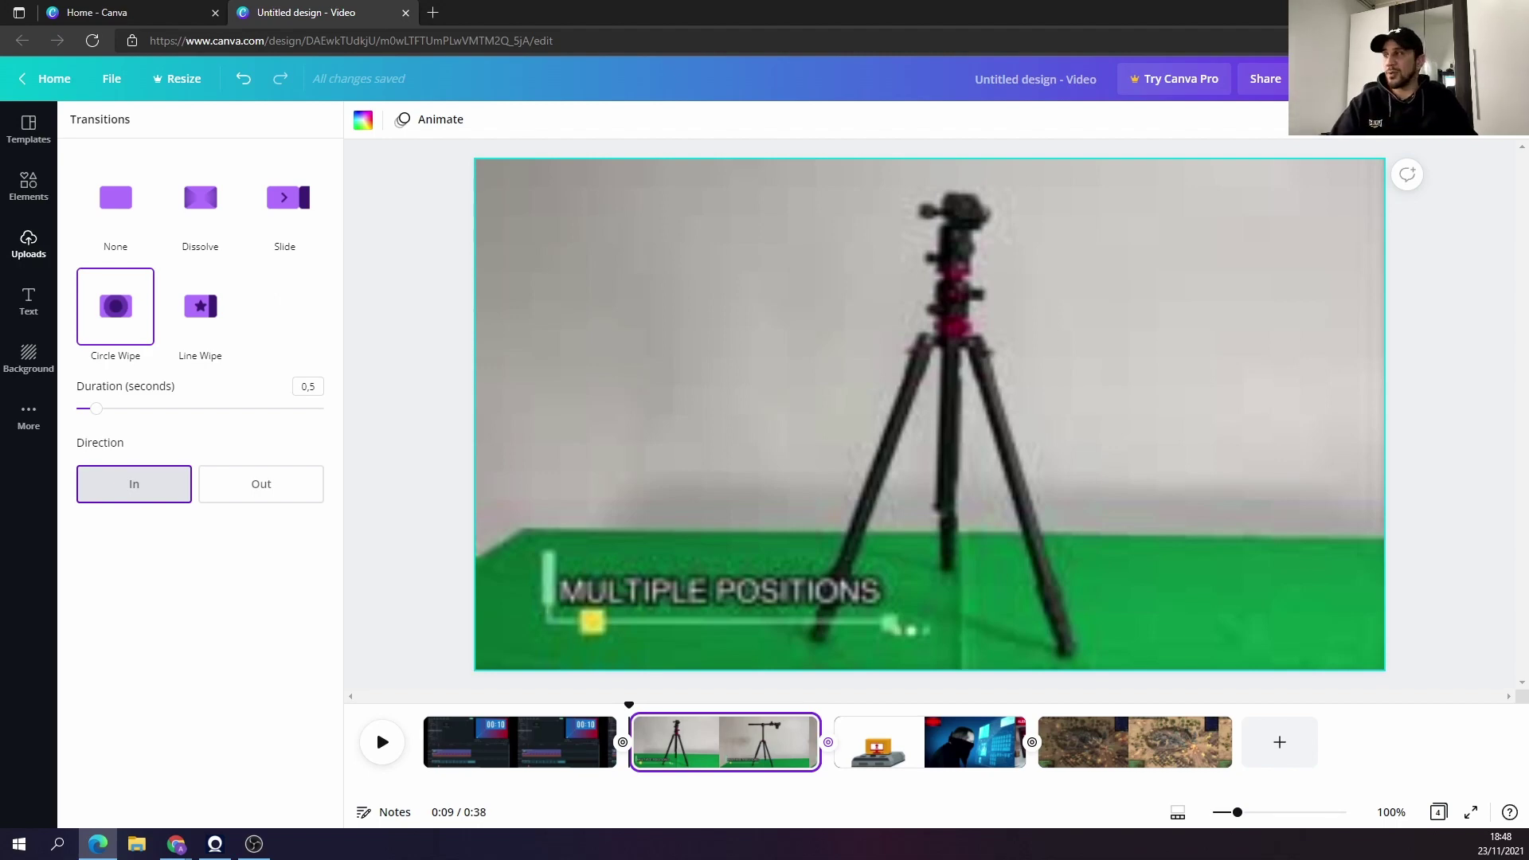
# Return the playhead to the start of the timeline, preview the whole video briefly and close the preview.
pyautogui.moveTo(629, 707); pyautogui.dragTo(430, 708)
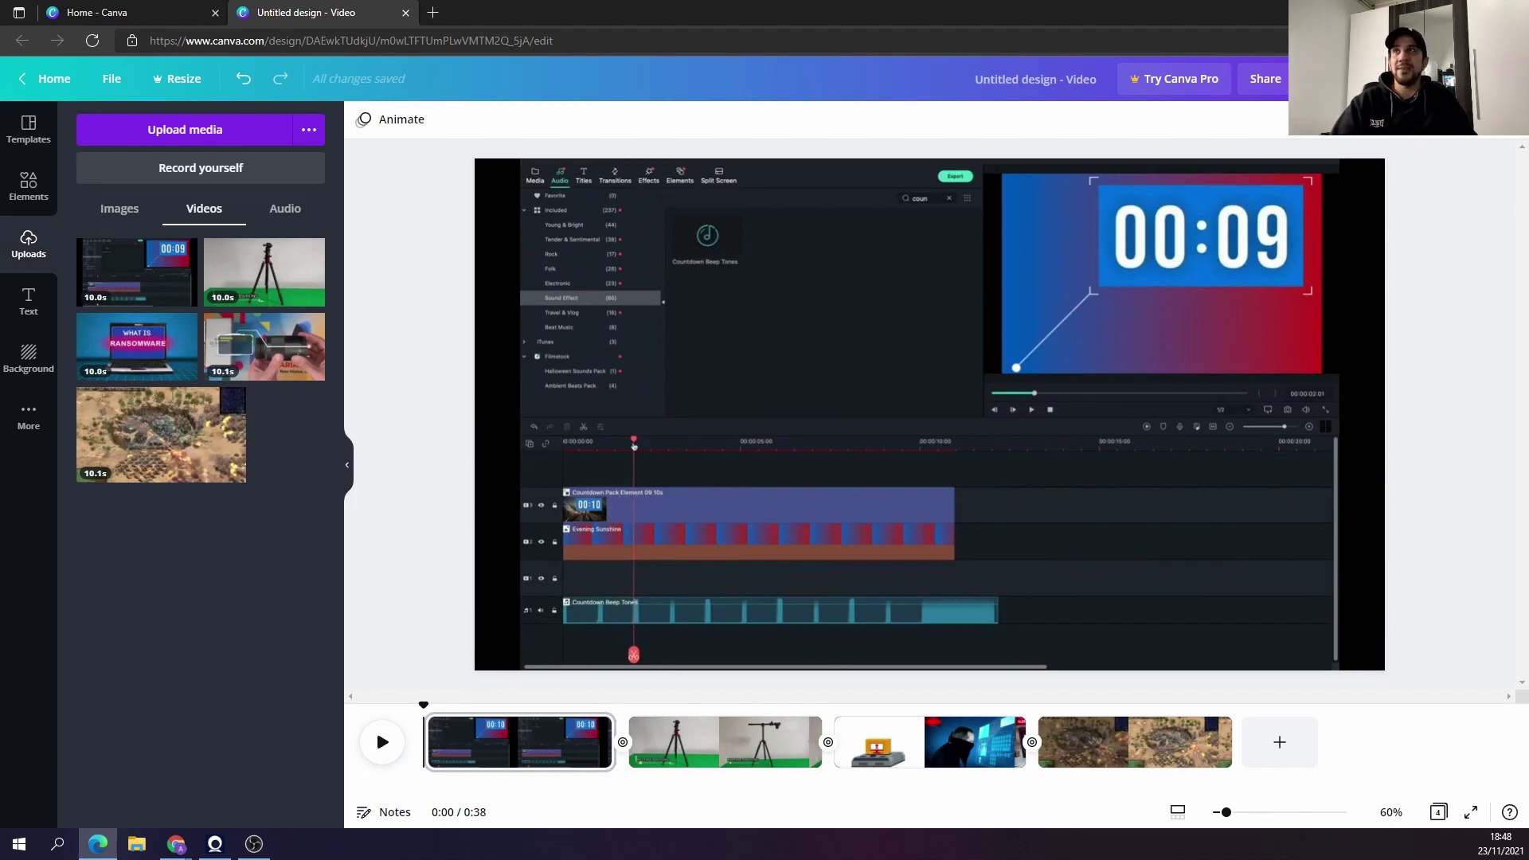
pyautogui.click(1336, 79)
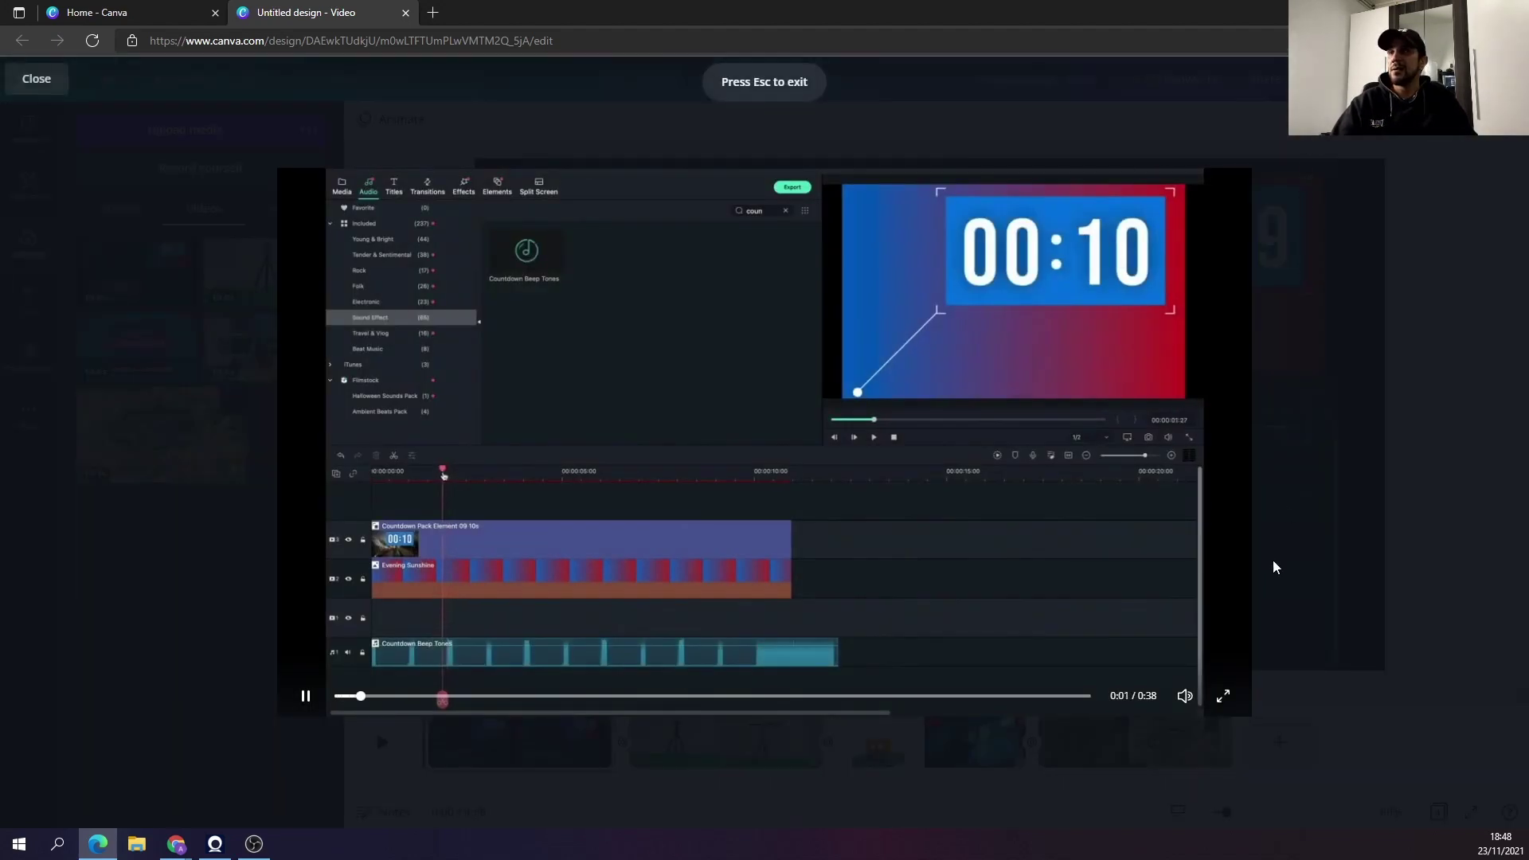
pyautogui.press('Escape')
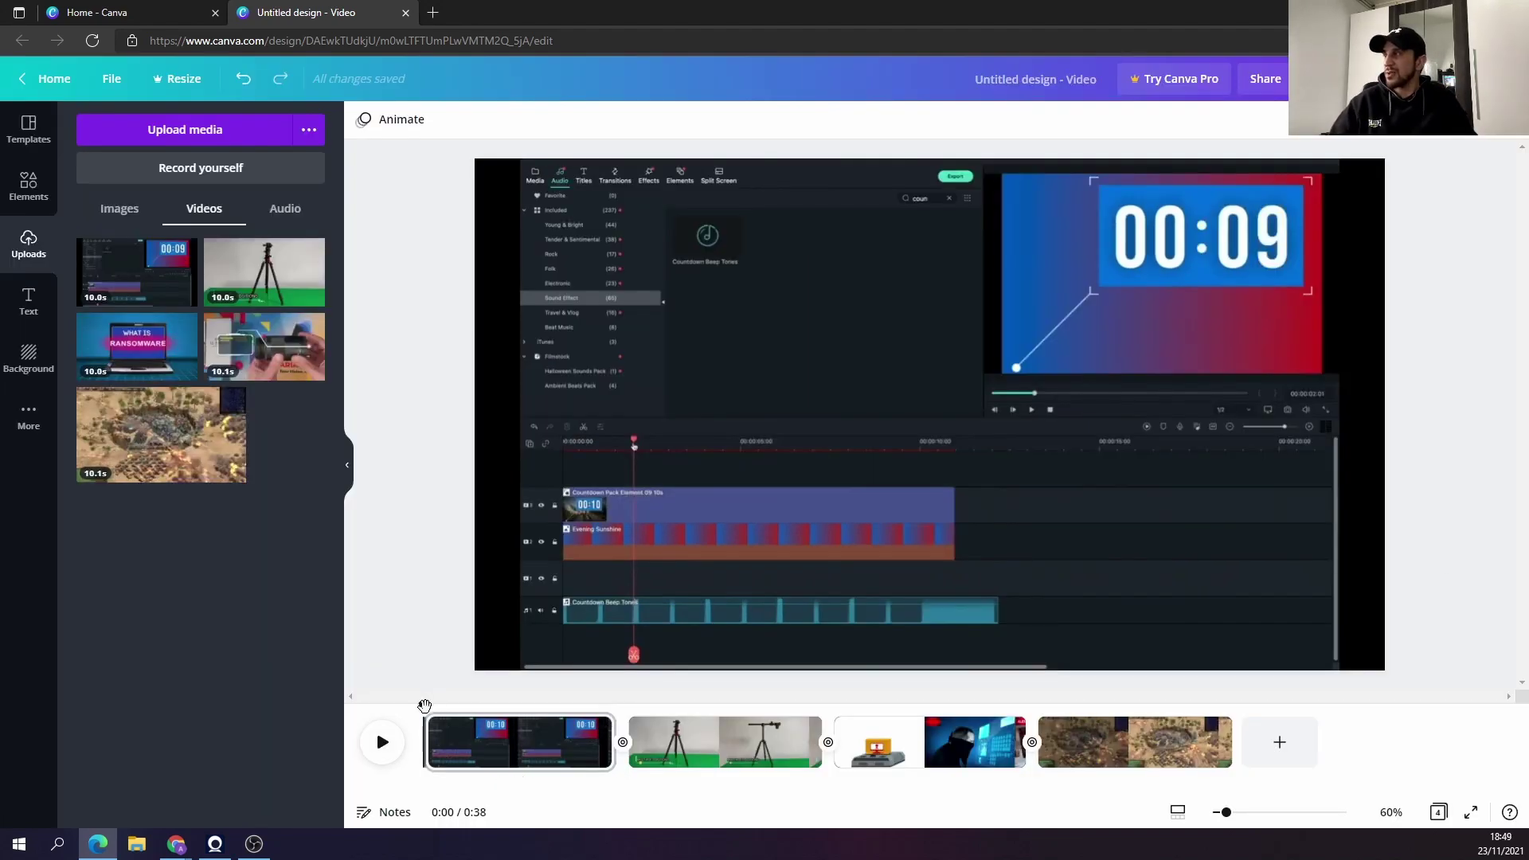
pyautogui.moveTo(425, 706); pyautogui.dragTo(381, 705)
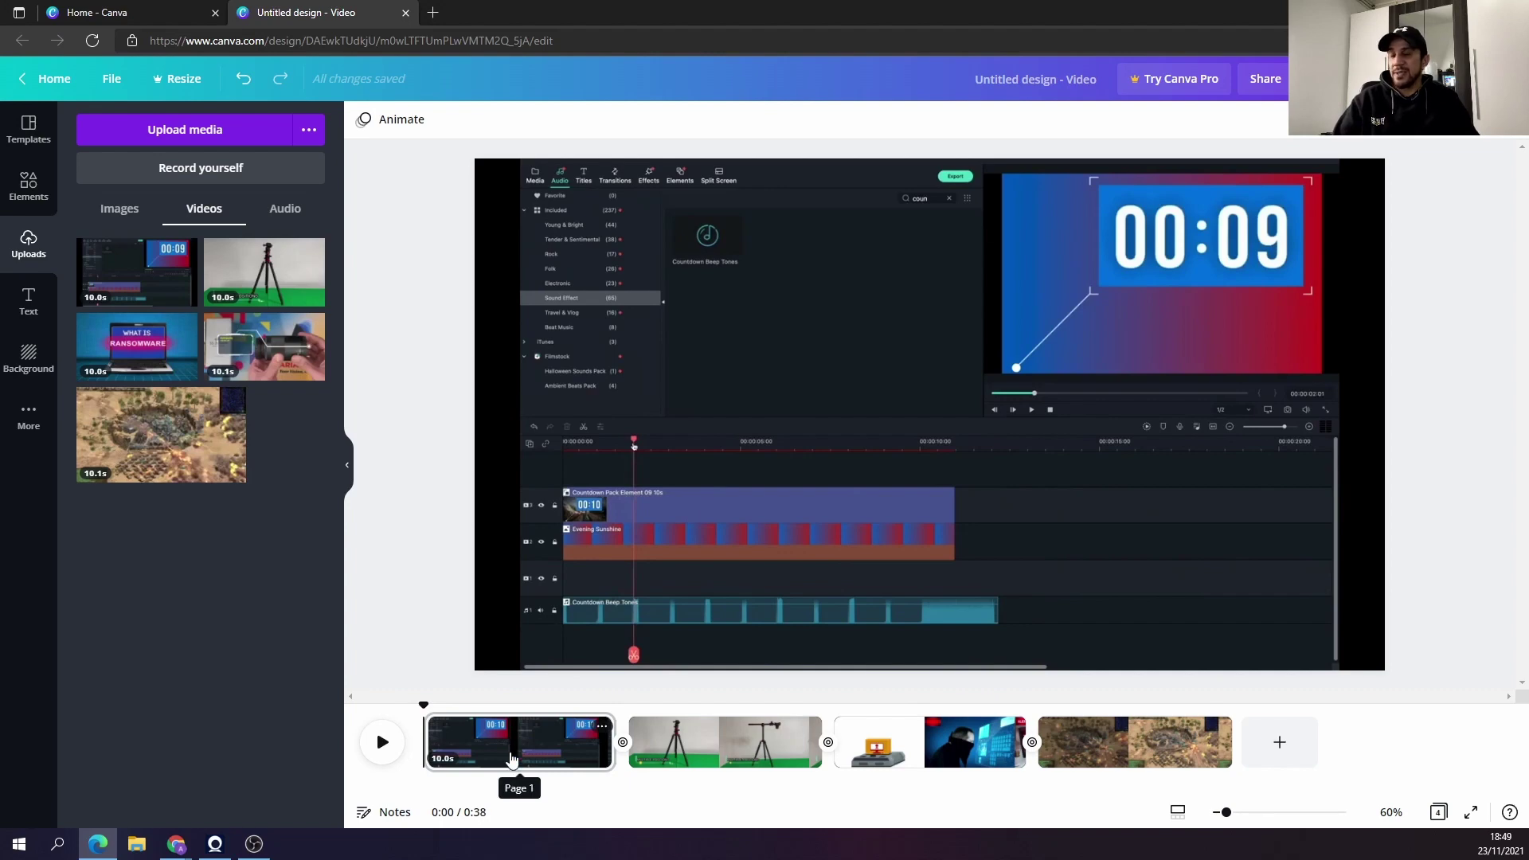
# Add the free yellow "fun" text style to page 1, over the countdown clip.
pyautogui.click(31, 302)
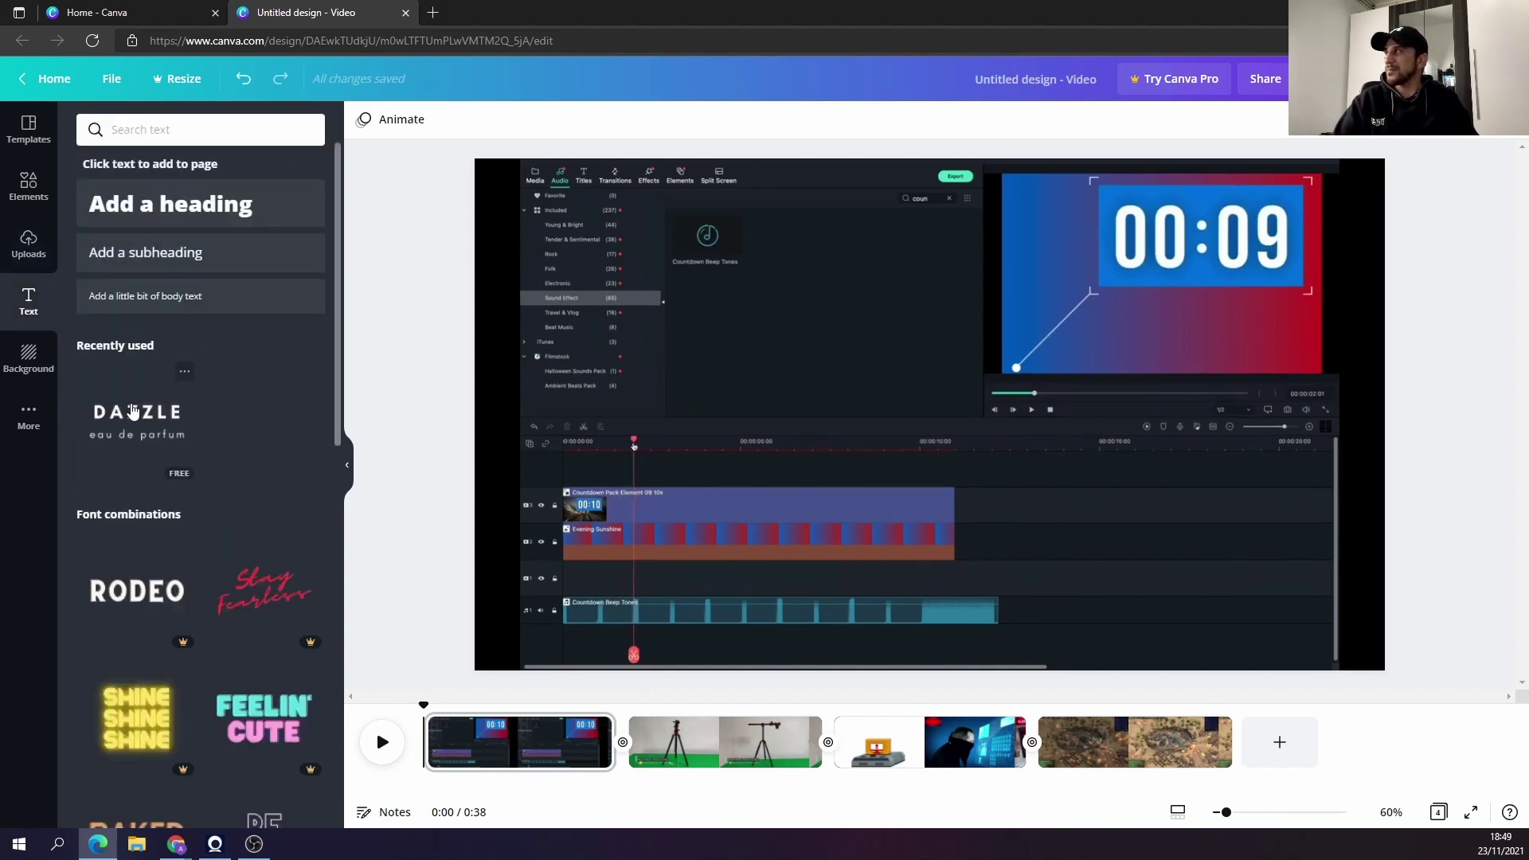
pyautogui.scroll(-5, 140, 426)
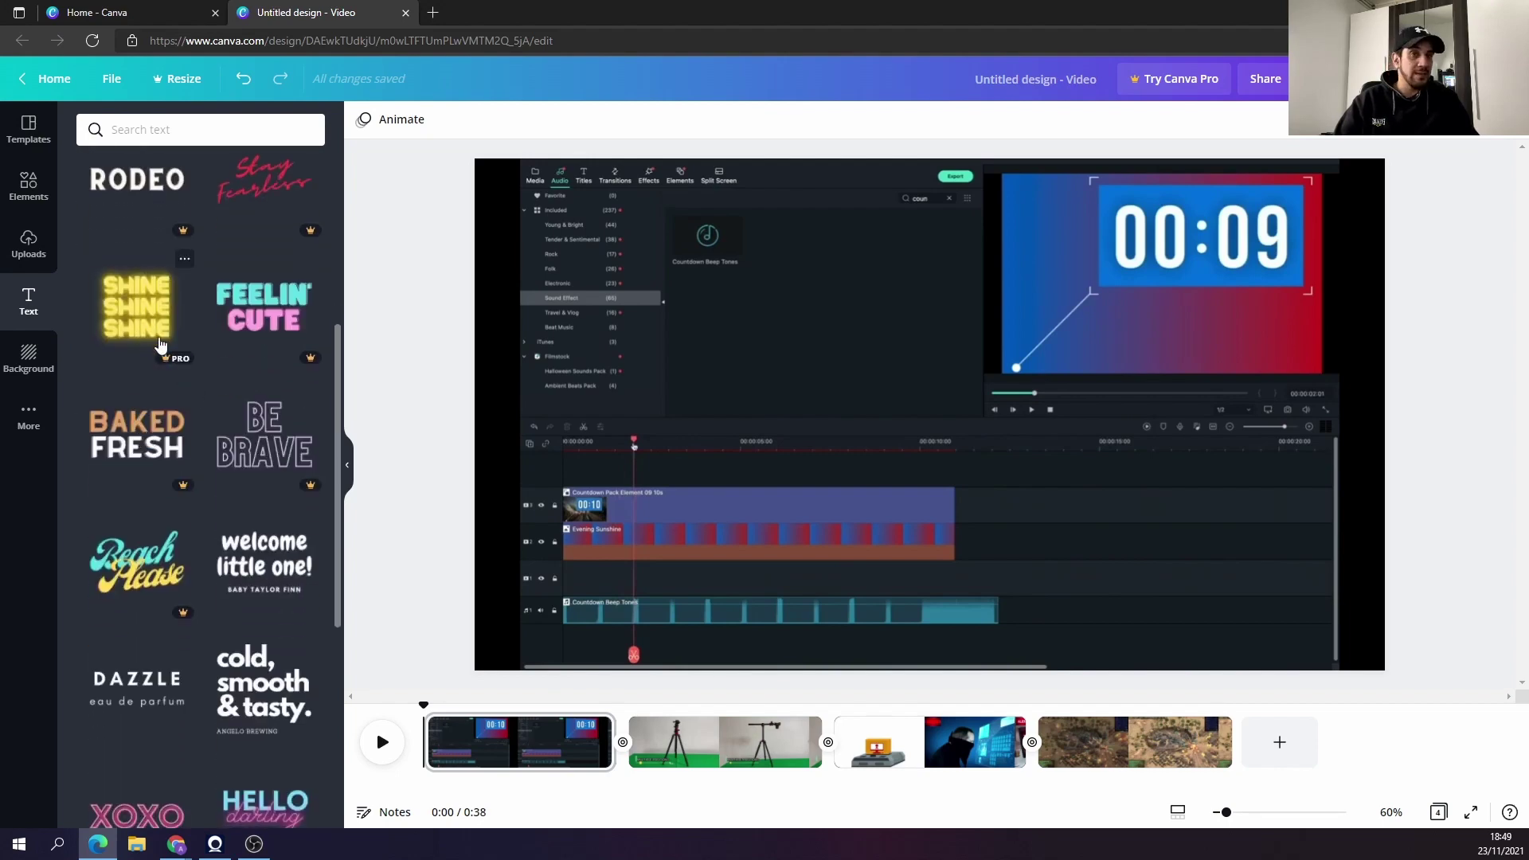
pyautogui.scroll(-5, 160, 344)
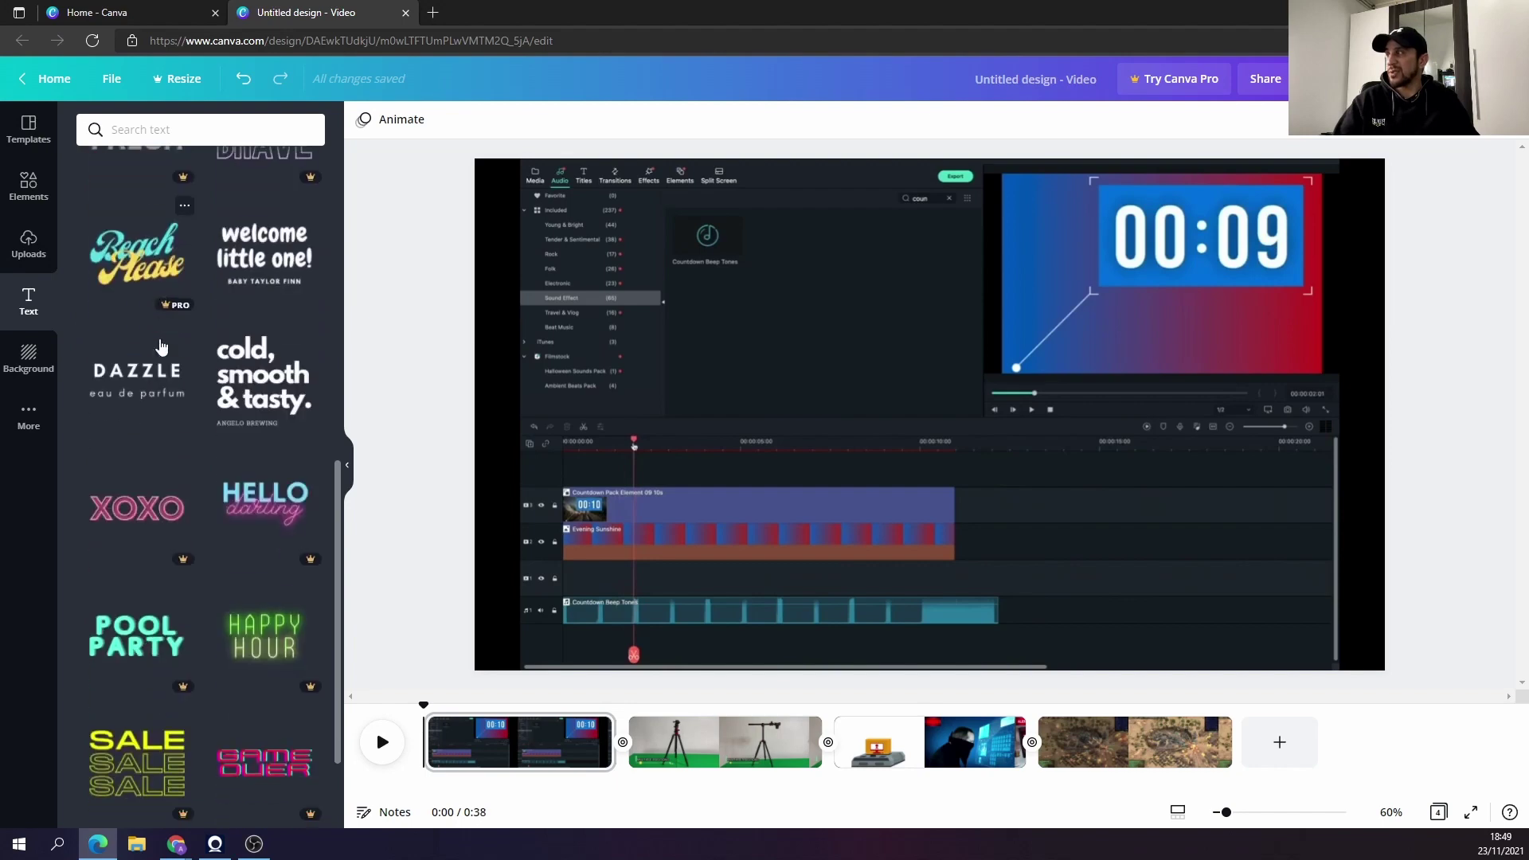
pyautogui.scroll(-1, 160, 346)
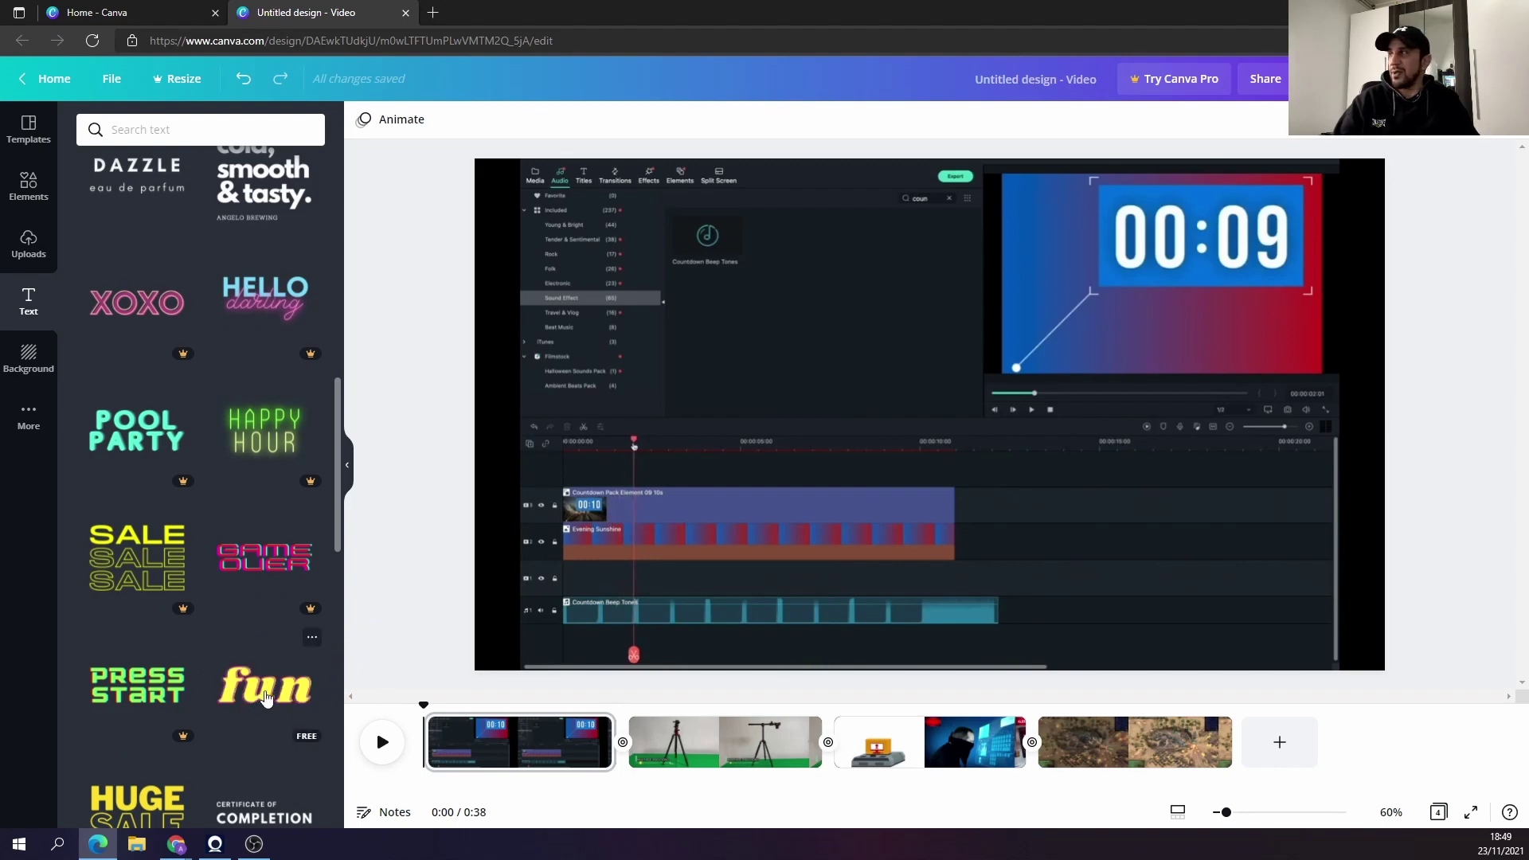
pyautogui.moveTo(268, 697); pyautogui.dragTo(569, 428)
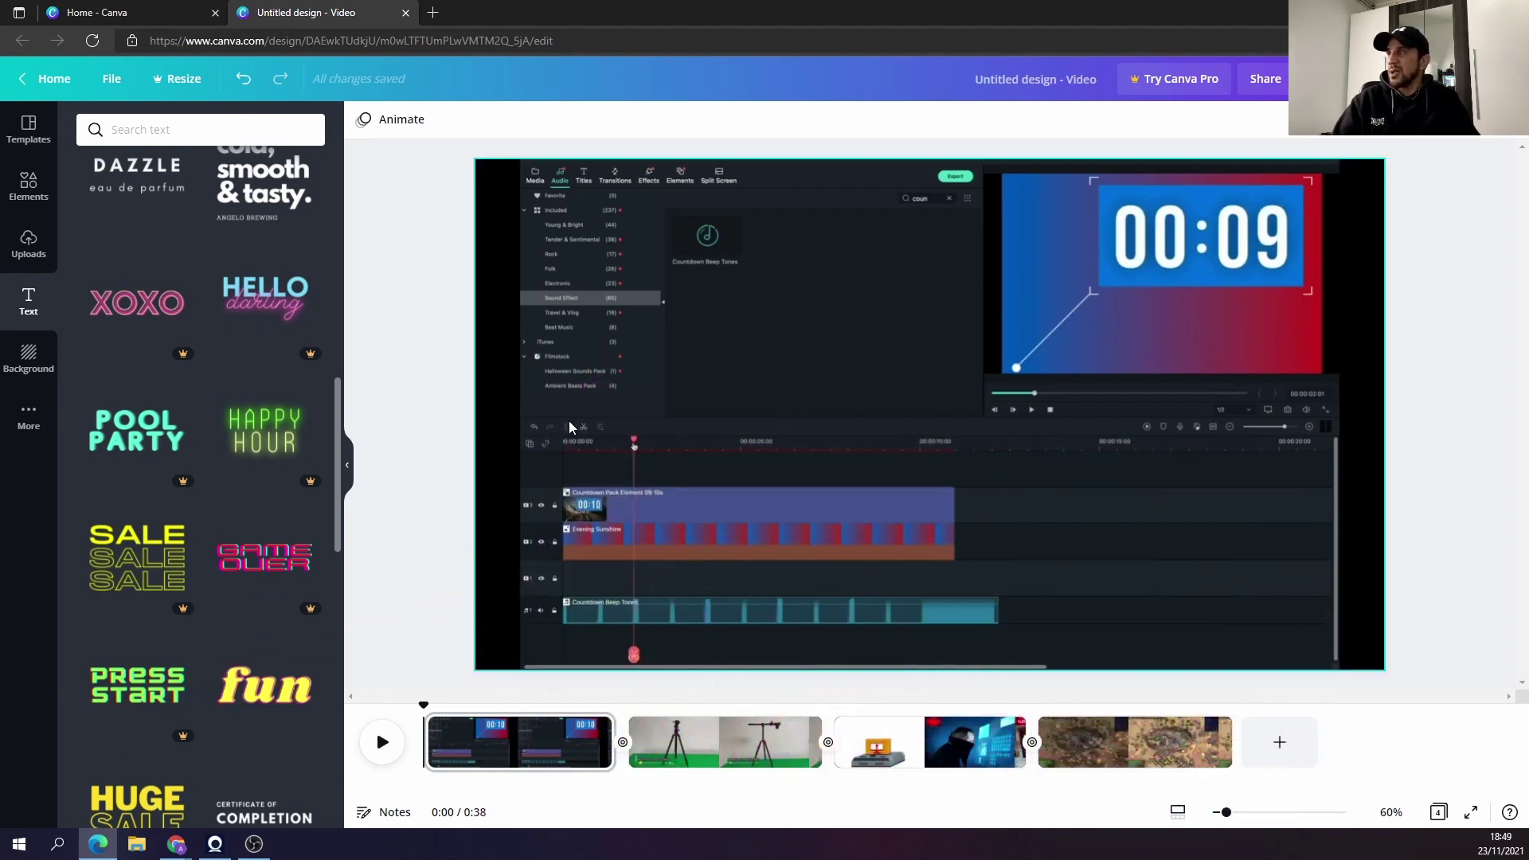
pyautogui.click(1163, 580)
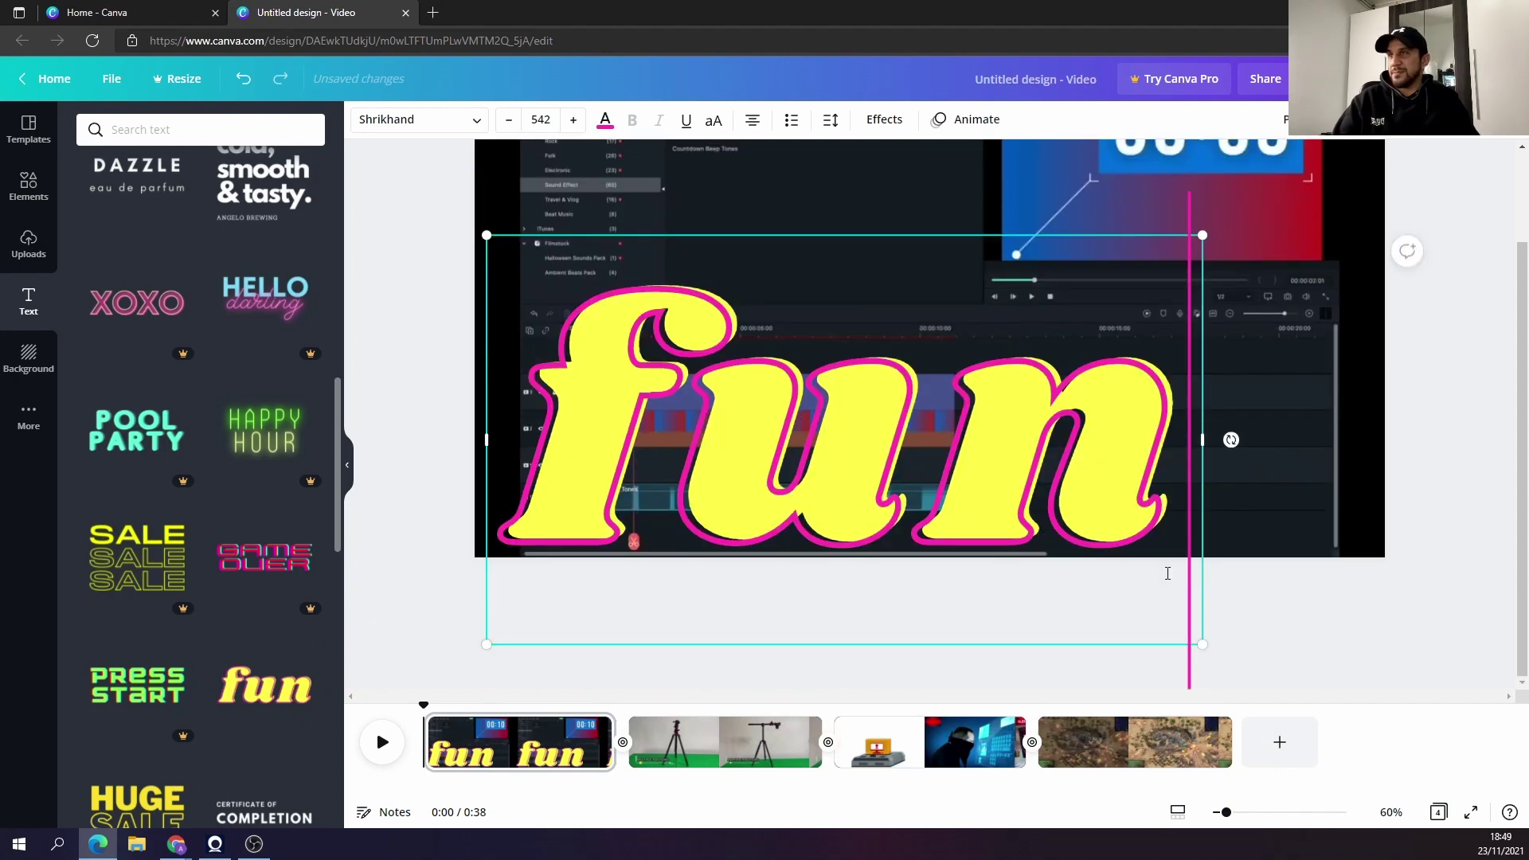
# Replace the wording of the "fun" text with "My Viodeo".
pyautogui.press('BackSpace')
pyautogui.press('BackSpace')
pyautogui.press('BackSpace')
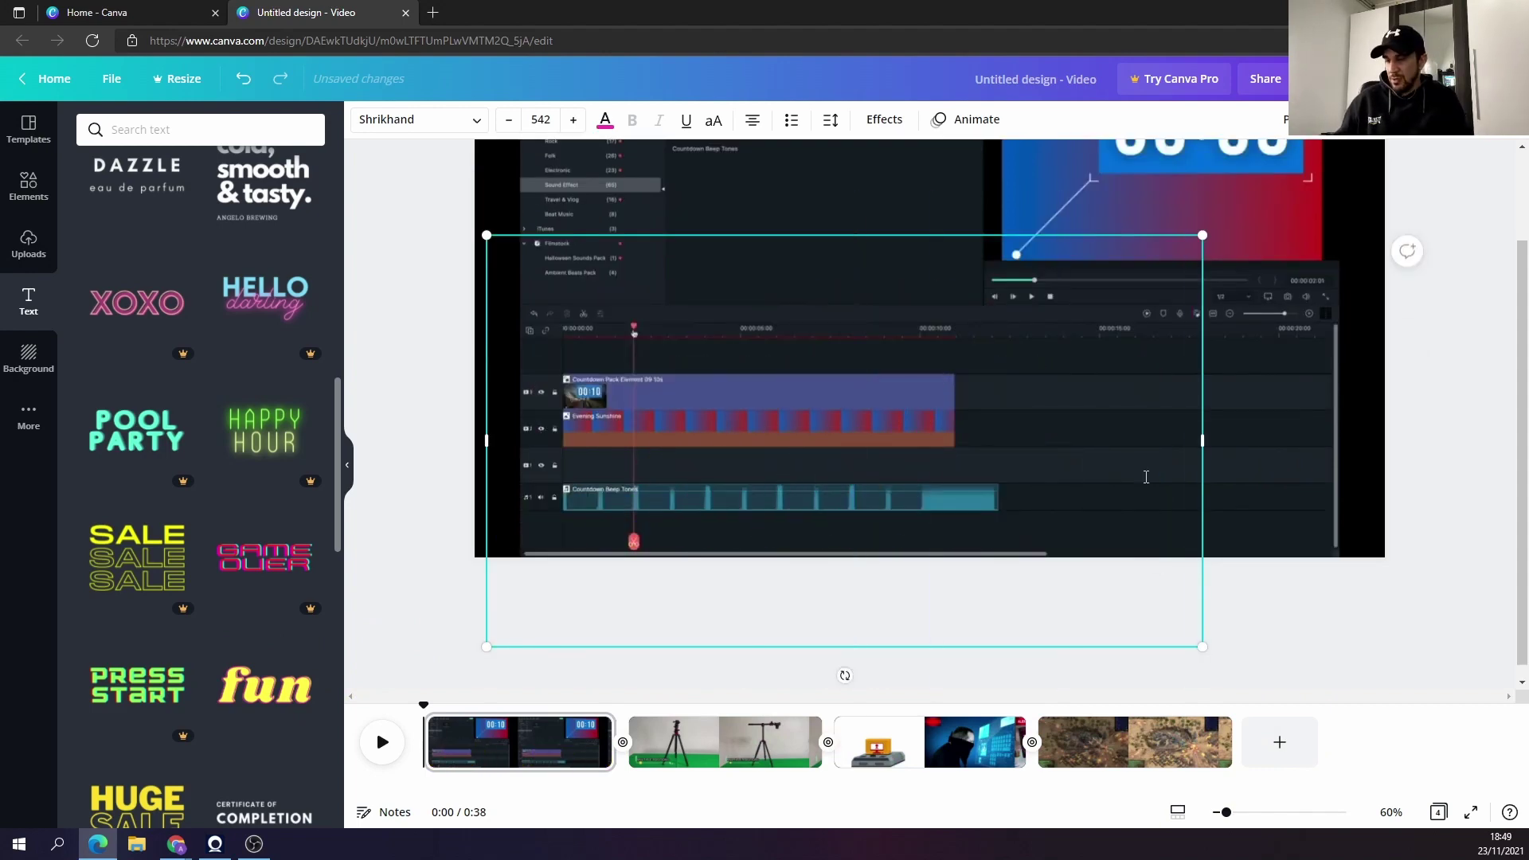
pyautogui.write('My Vio')
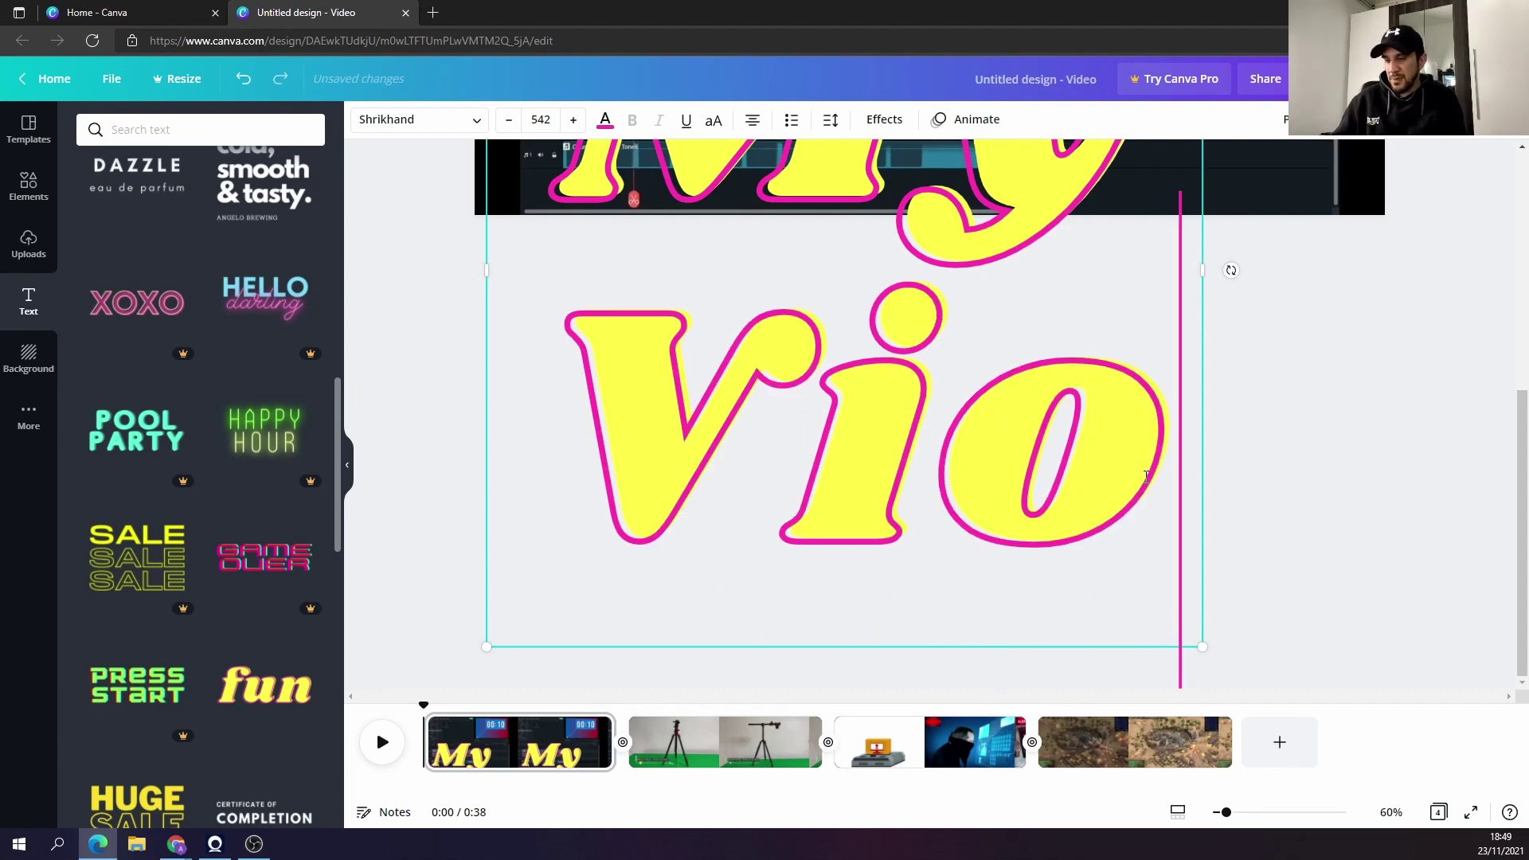
pyautogui.write('deo')
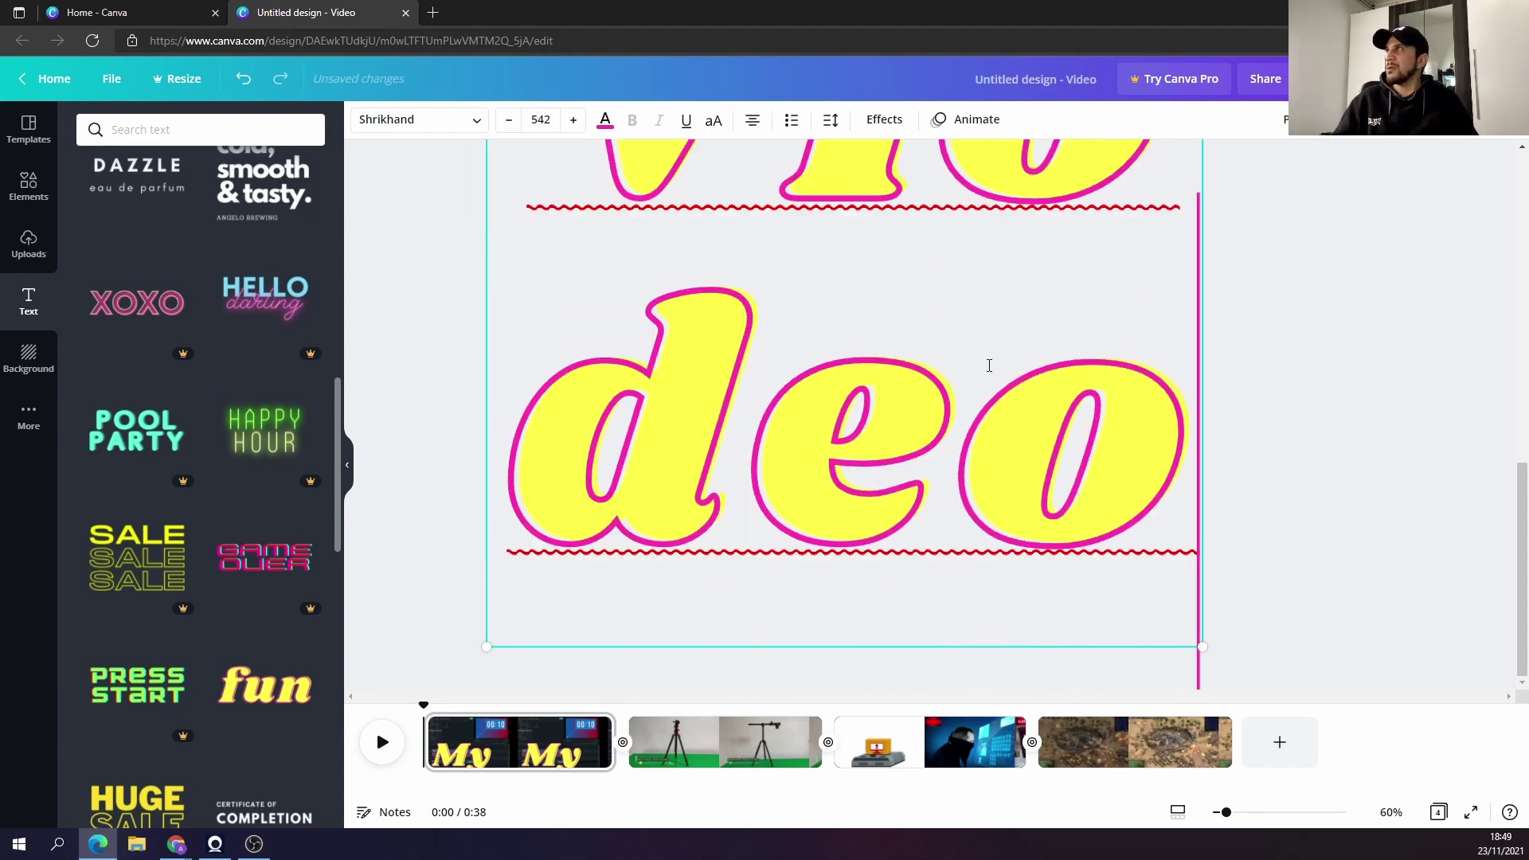
# Try resizing the title by lowering its font size in small increments and by entering 1950.
pyautogui.click(508, 121)
pyautogui.click(508, 121)
pyautogui.click(508, 122)
pyautogui.click(509, 121)
pyautogui.click(508, 121)
pyautogui.click(508, 121)
pyautogui.click(508, 121)
pyautogui.click(508, 121)
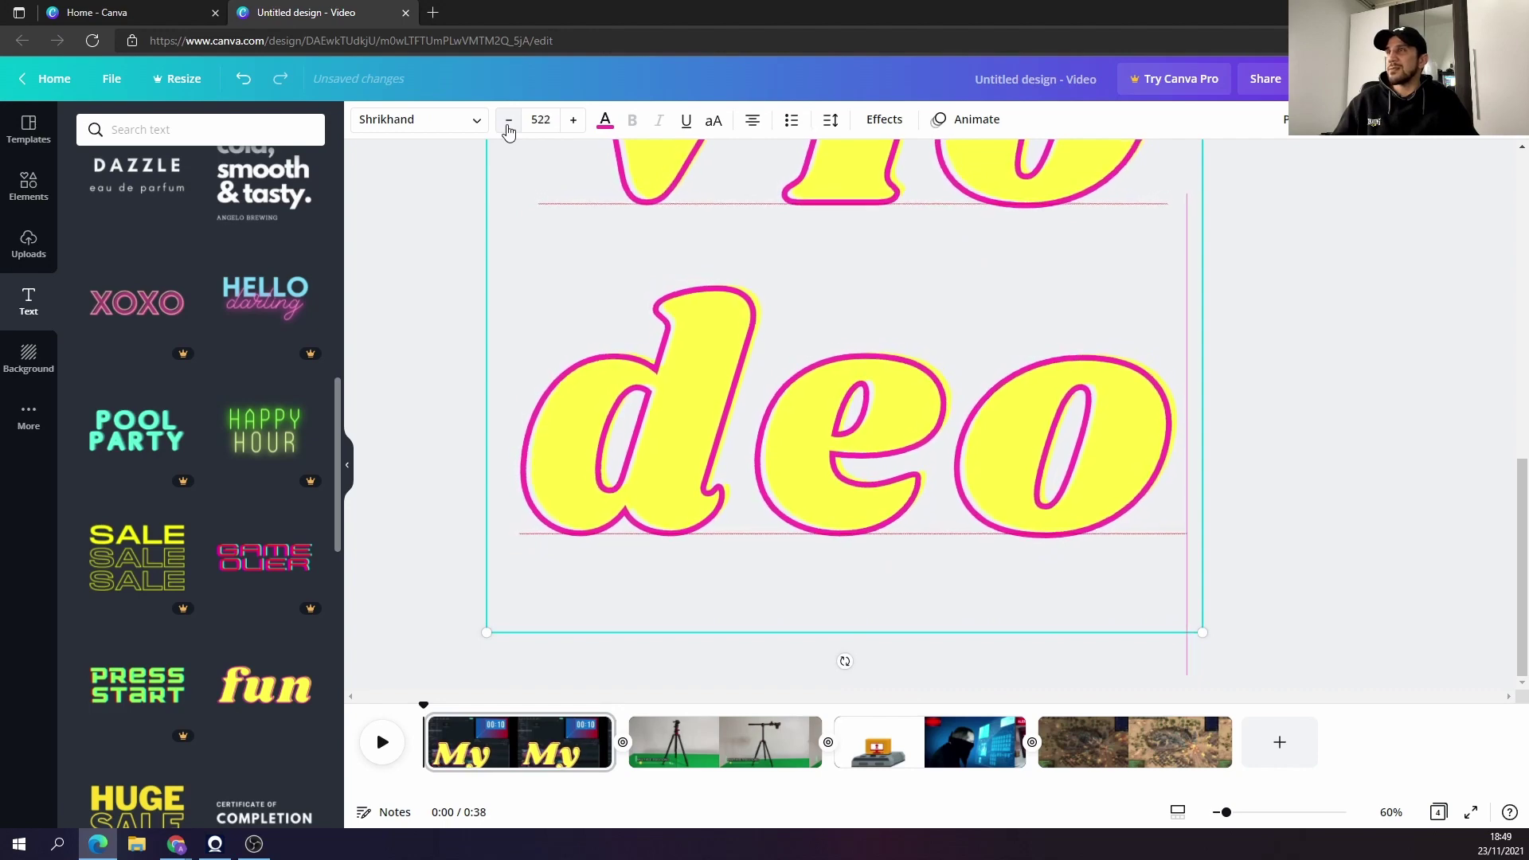
pyautogui.click(508, 121)
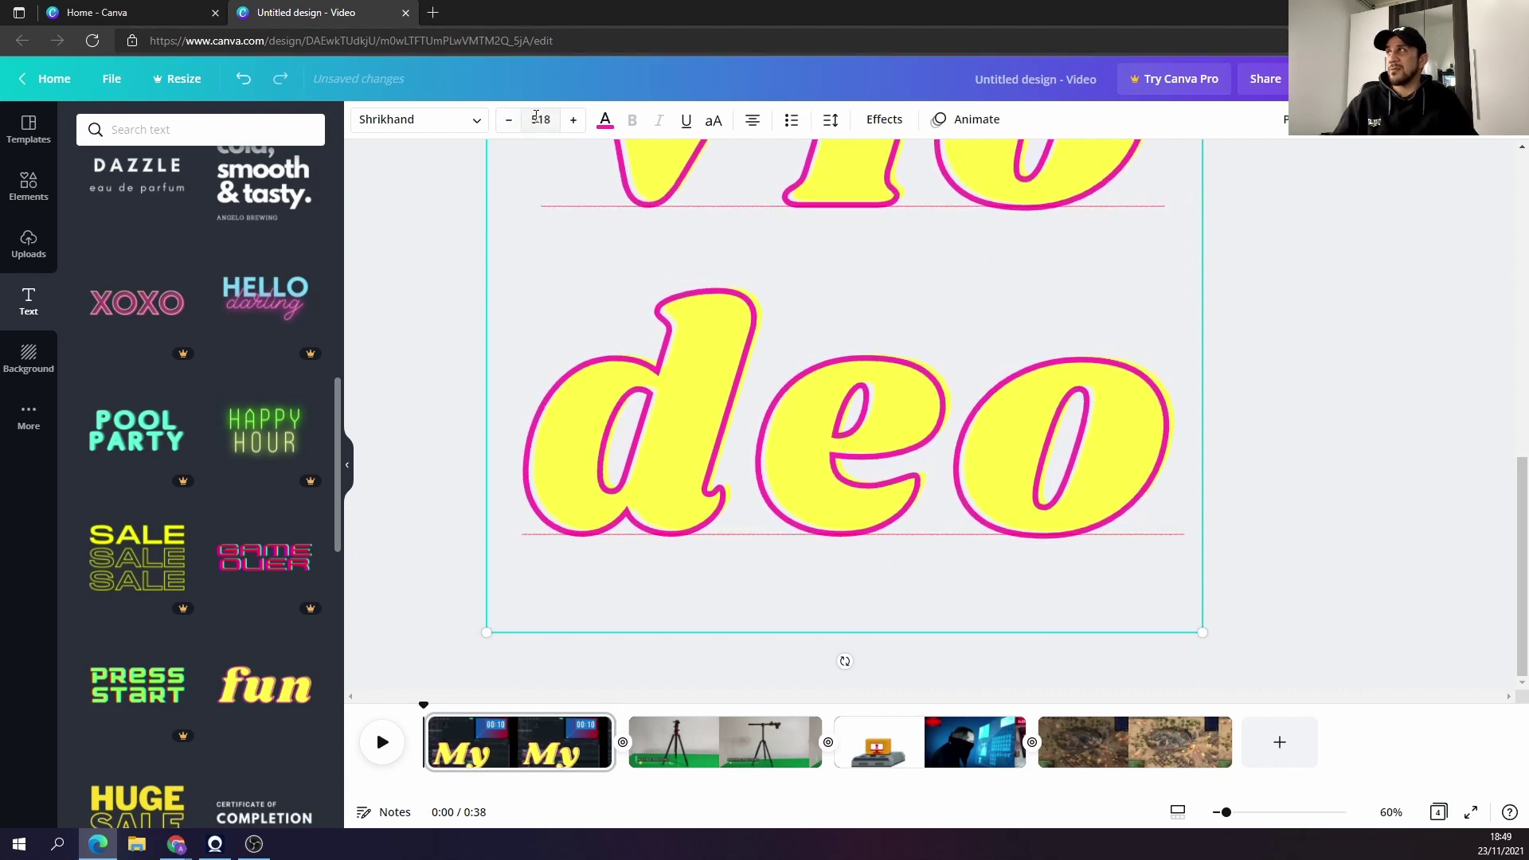
pyautogui.click(573, 120)
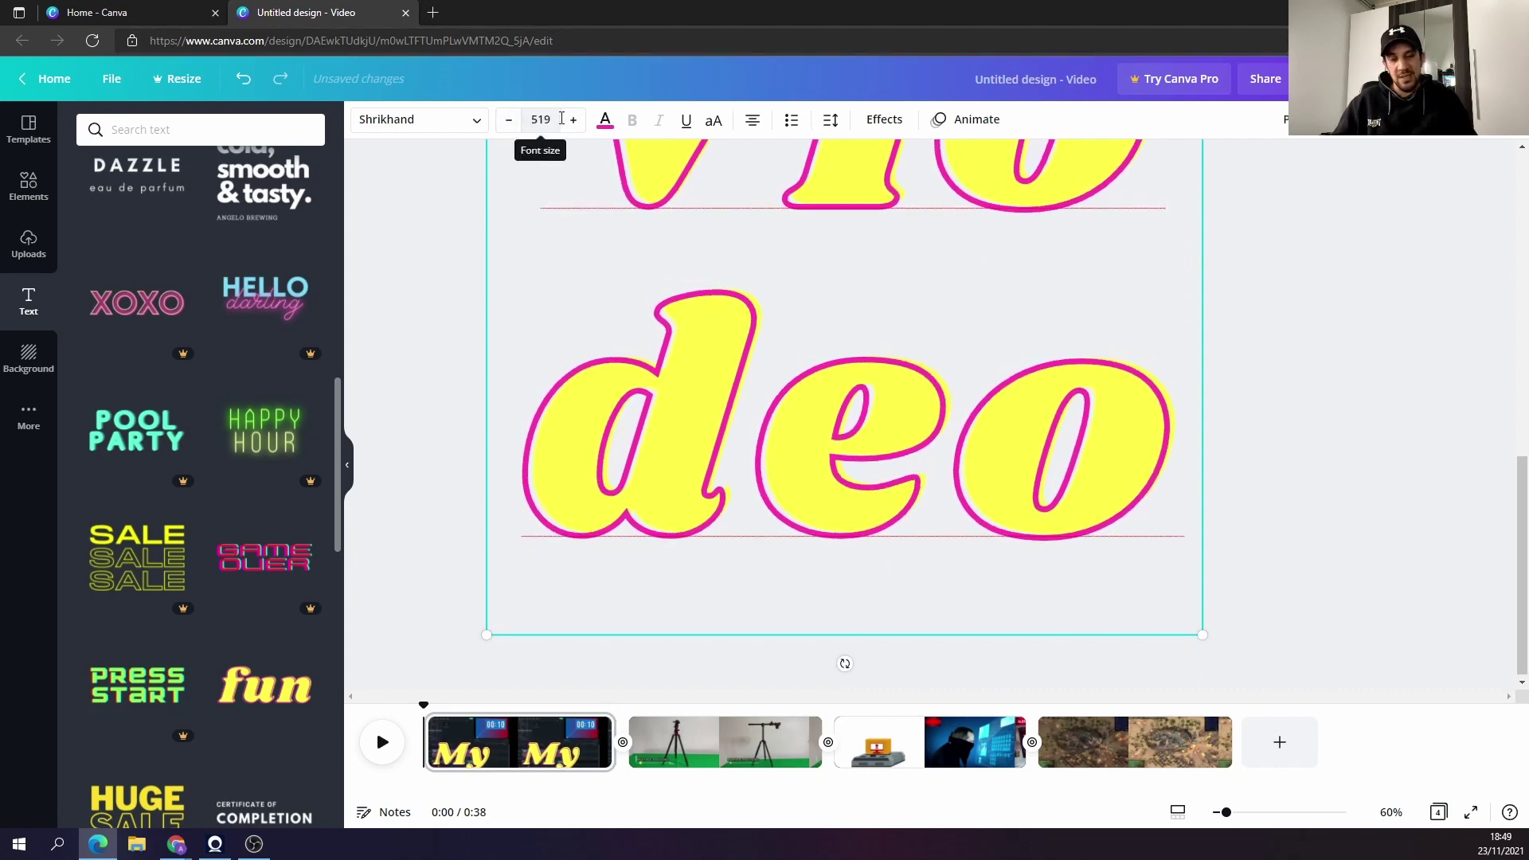
pyautogui.click(561, 118)
pyautogui.write('1950')
pyautogui.press('Return')
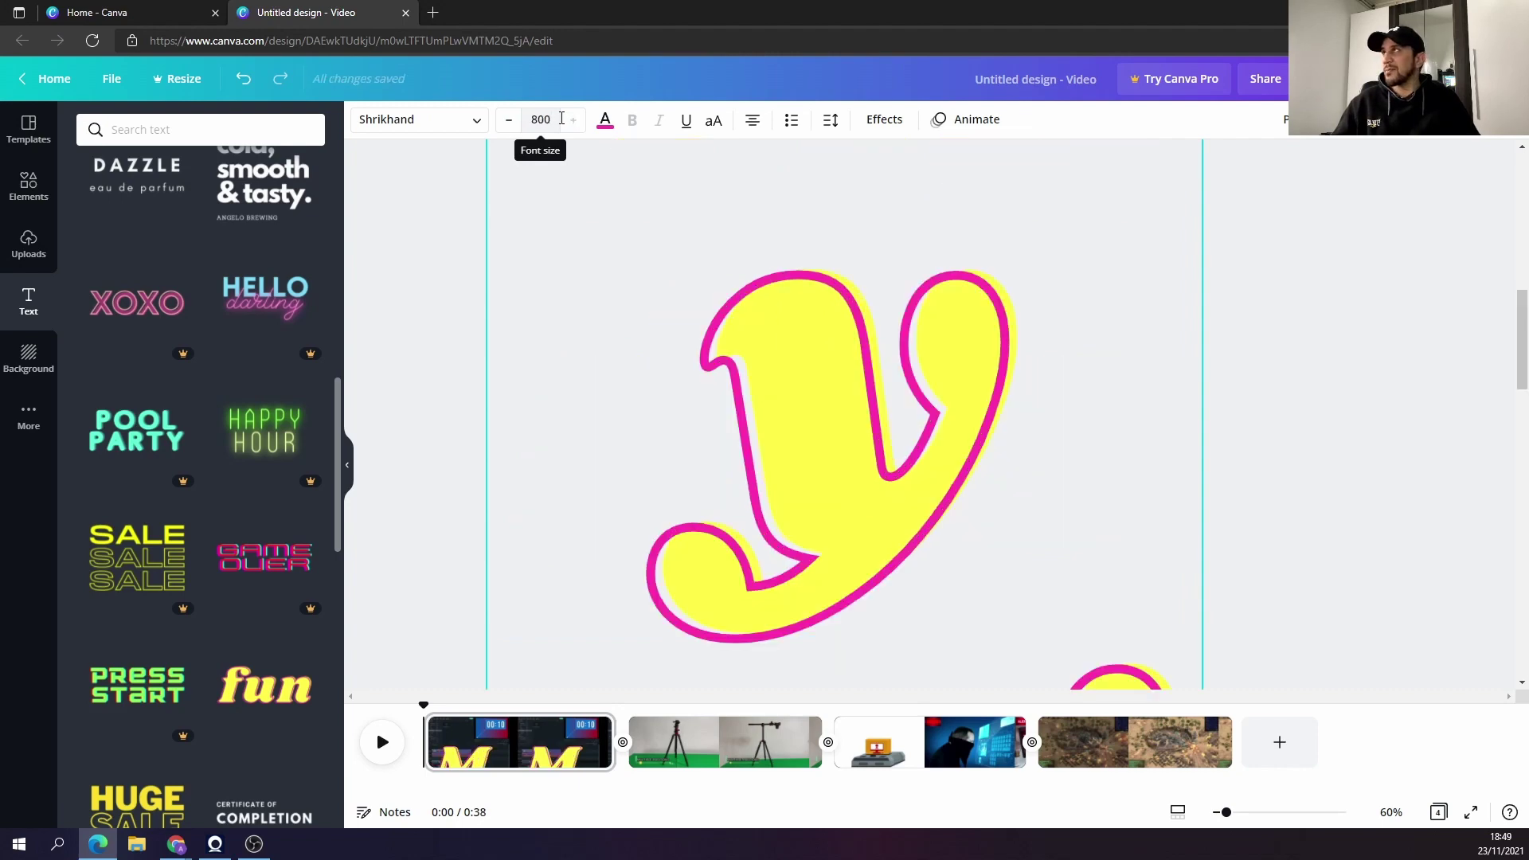
# Set the title's font size to 50 and correct its wording to "My Video".
pyautogui.click(539, 116)
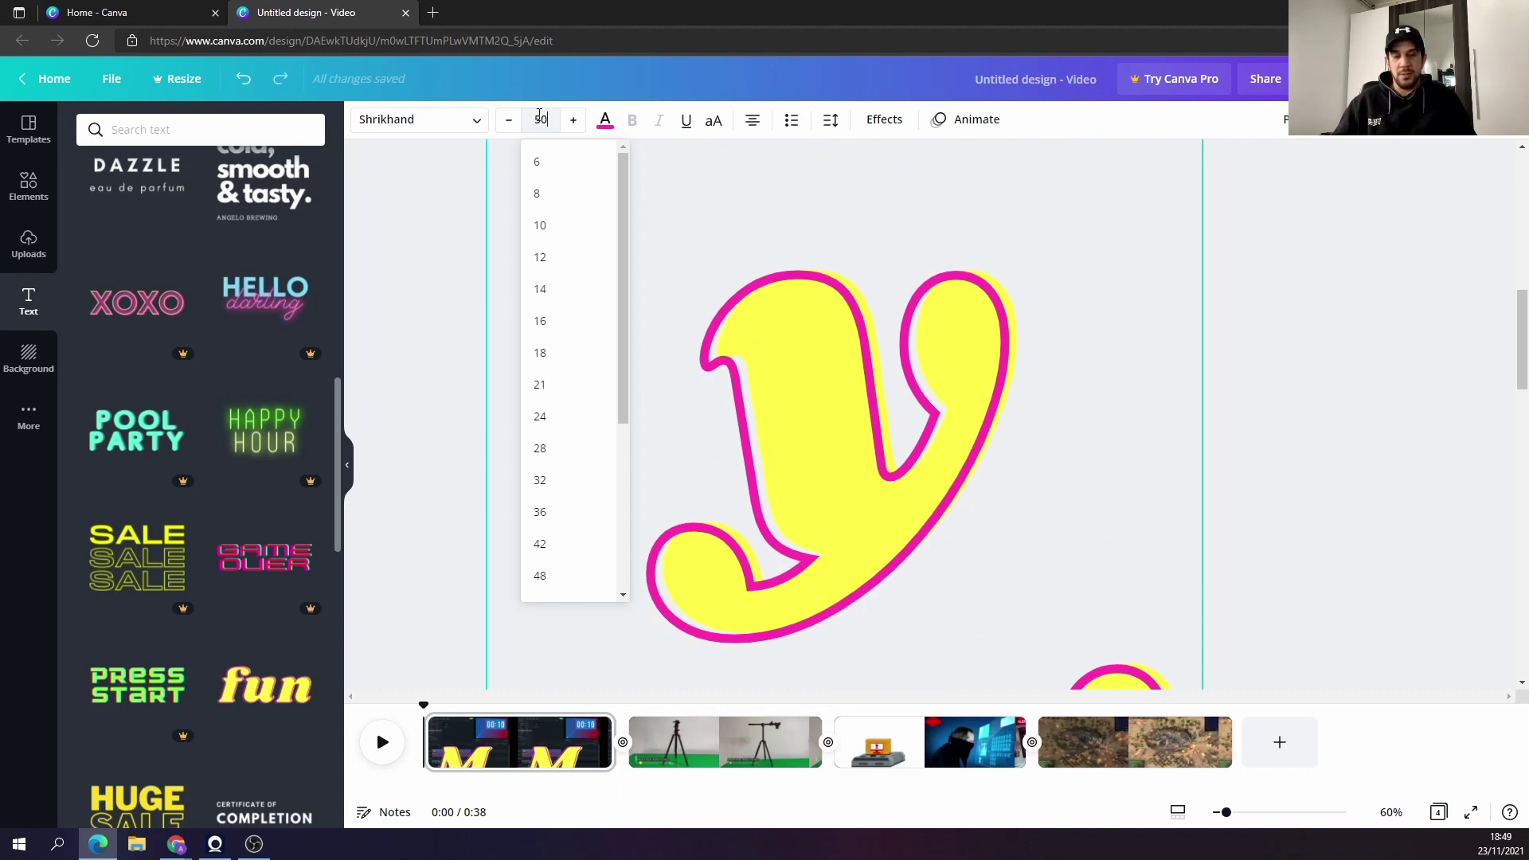
pyautogui.press('Return')
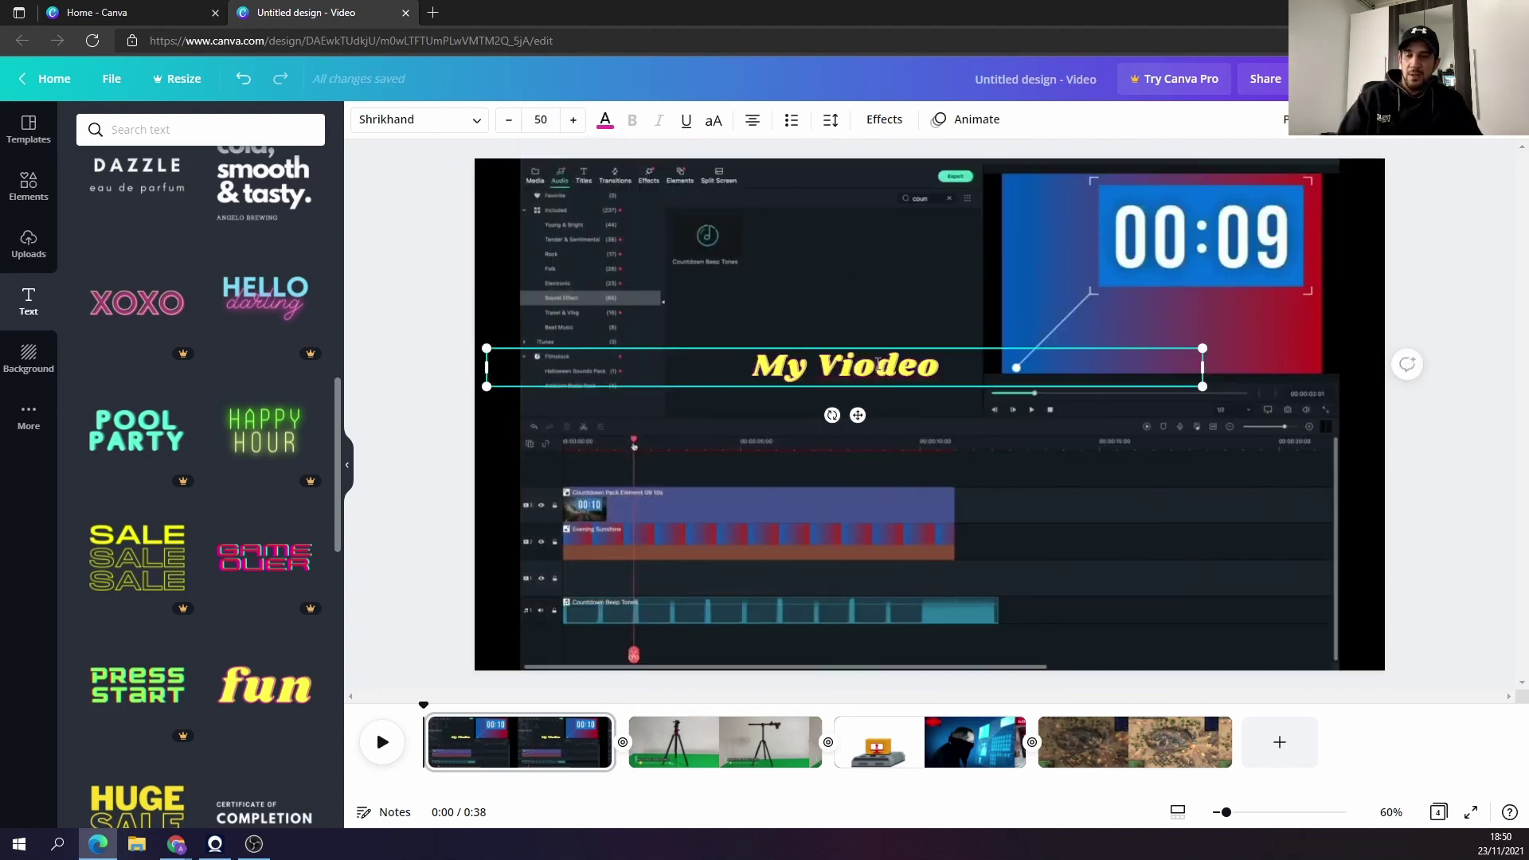
pyautogui.press('BackSpace')
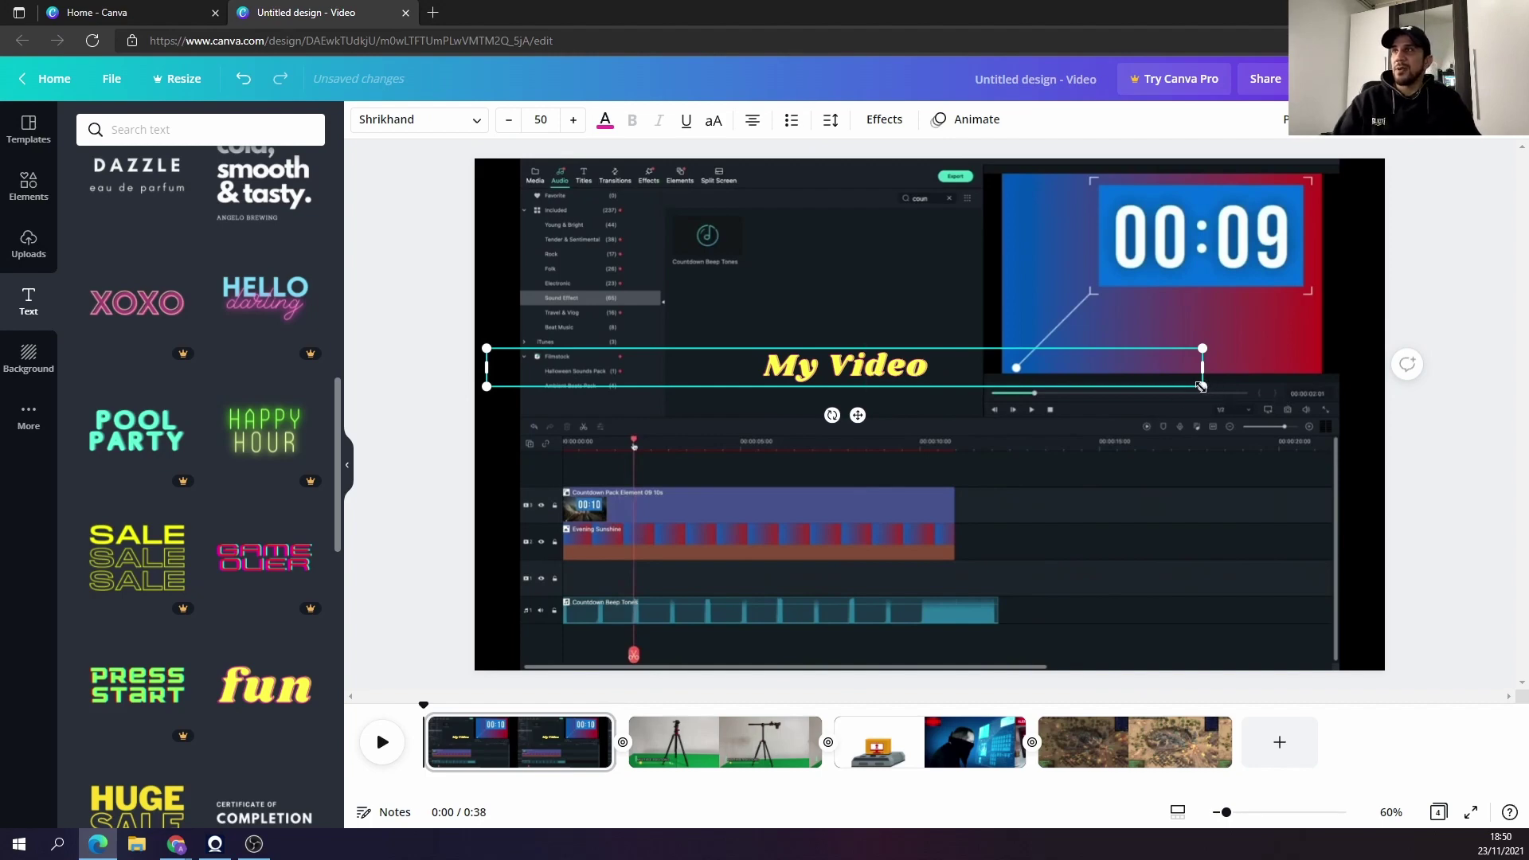
# Scale the "My Video" title down to font size 45.2 and move it to the lower-right corner of the video frame.
pyautogui.moveTo(1201, 387); pyautogui.dragTo(1142, 447)
pyautogui.click(832, 317)
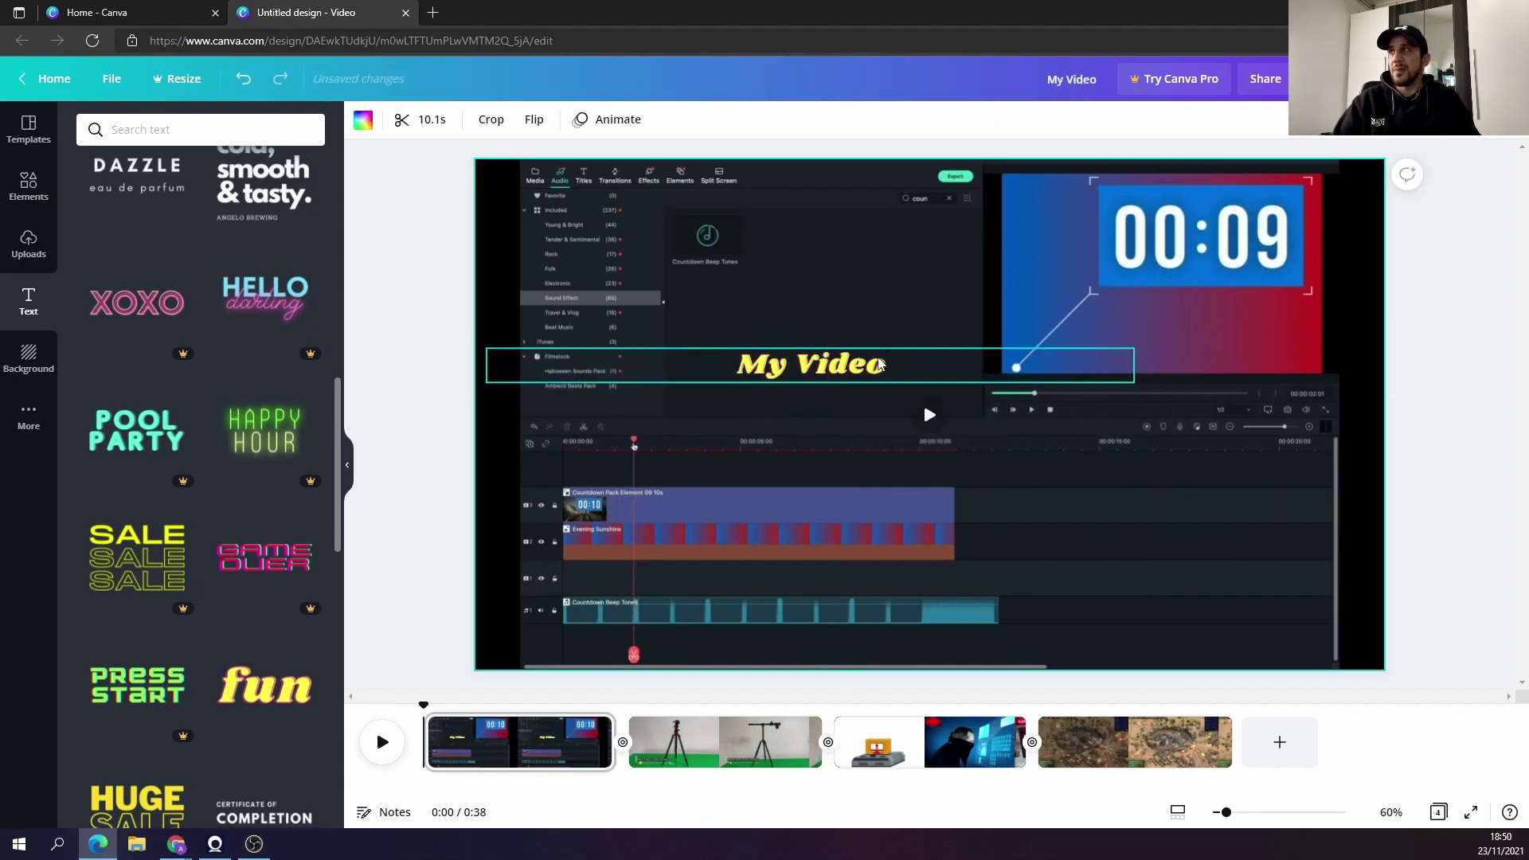
pyautogui.moveTo(876, 368); pyautogui.dragTo(1291, 622)
# Select the whole "My Video" title and change its text colour to white.
pyautogui.doubleClick(1278, 625)
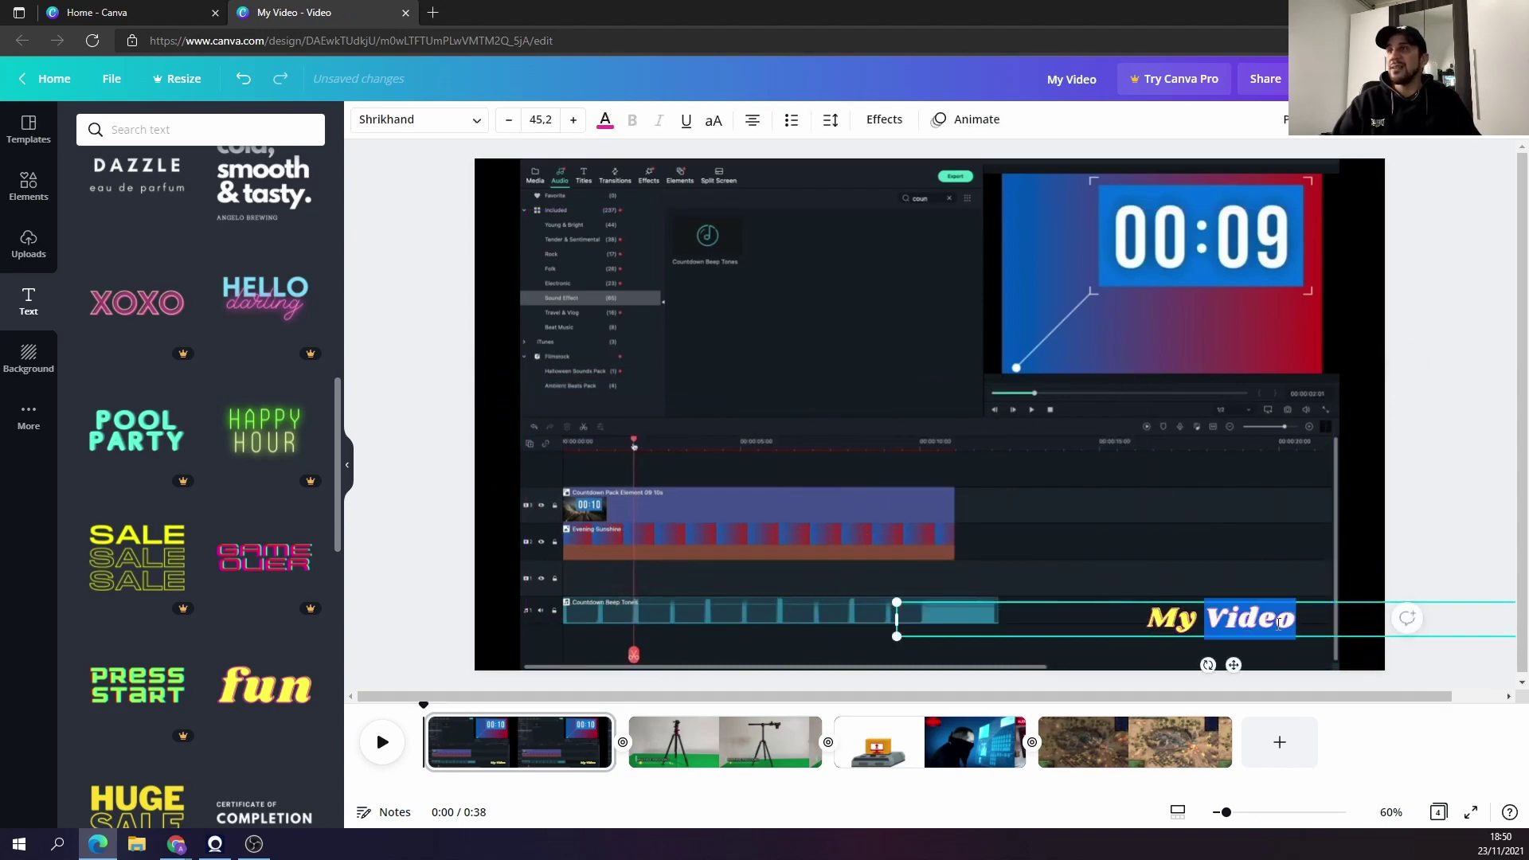
pyautogui.click(1298, 624)
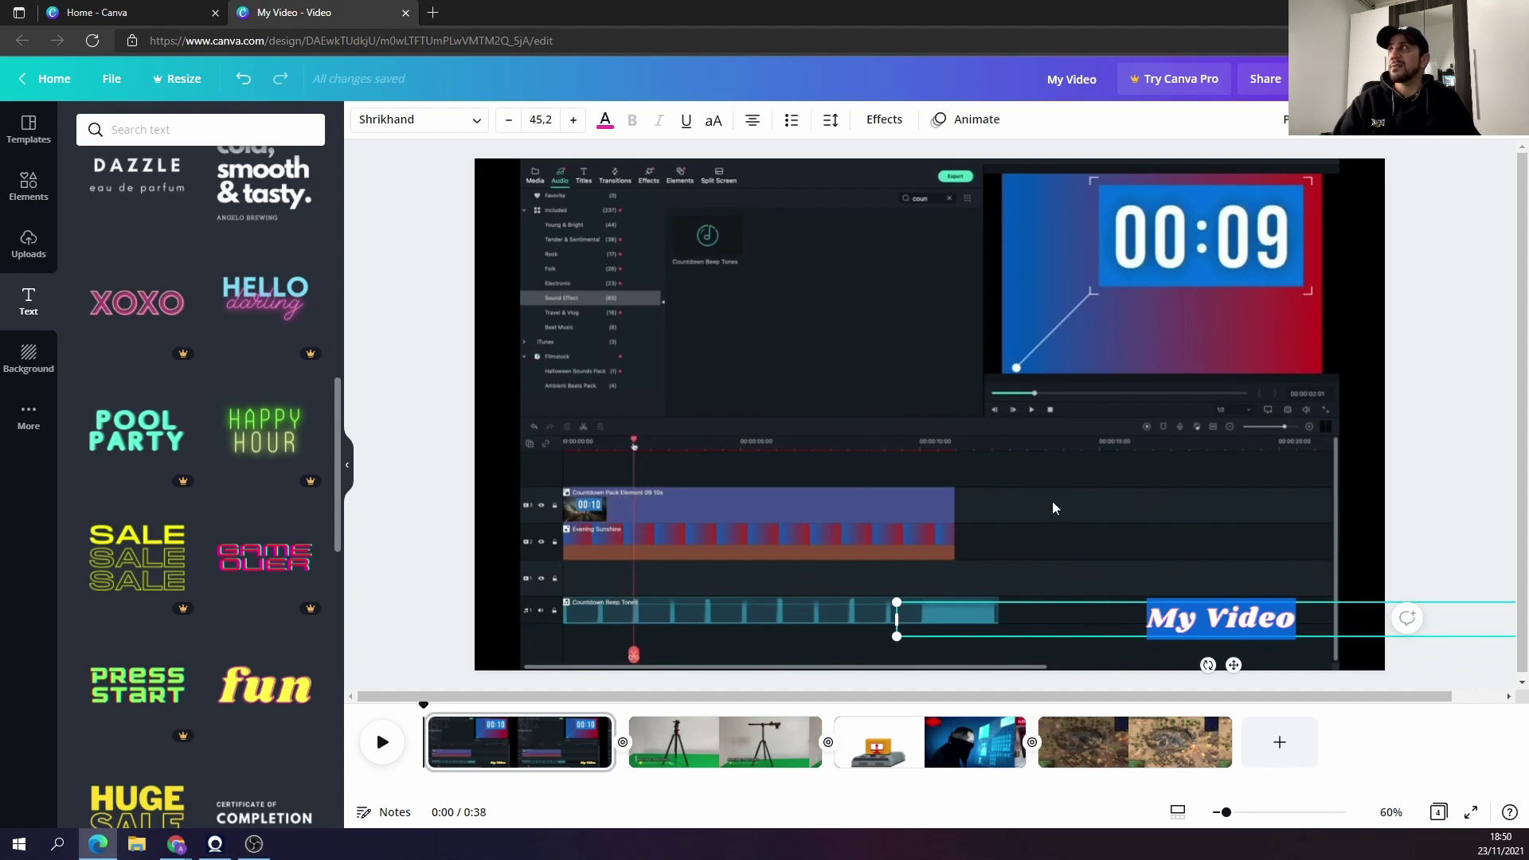
pyautogui.click(606, 127)
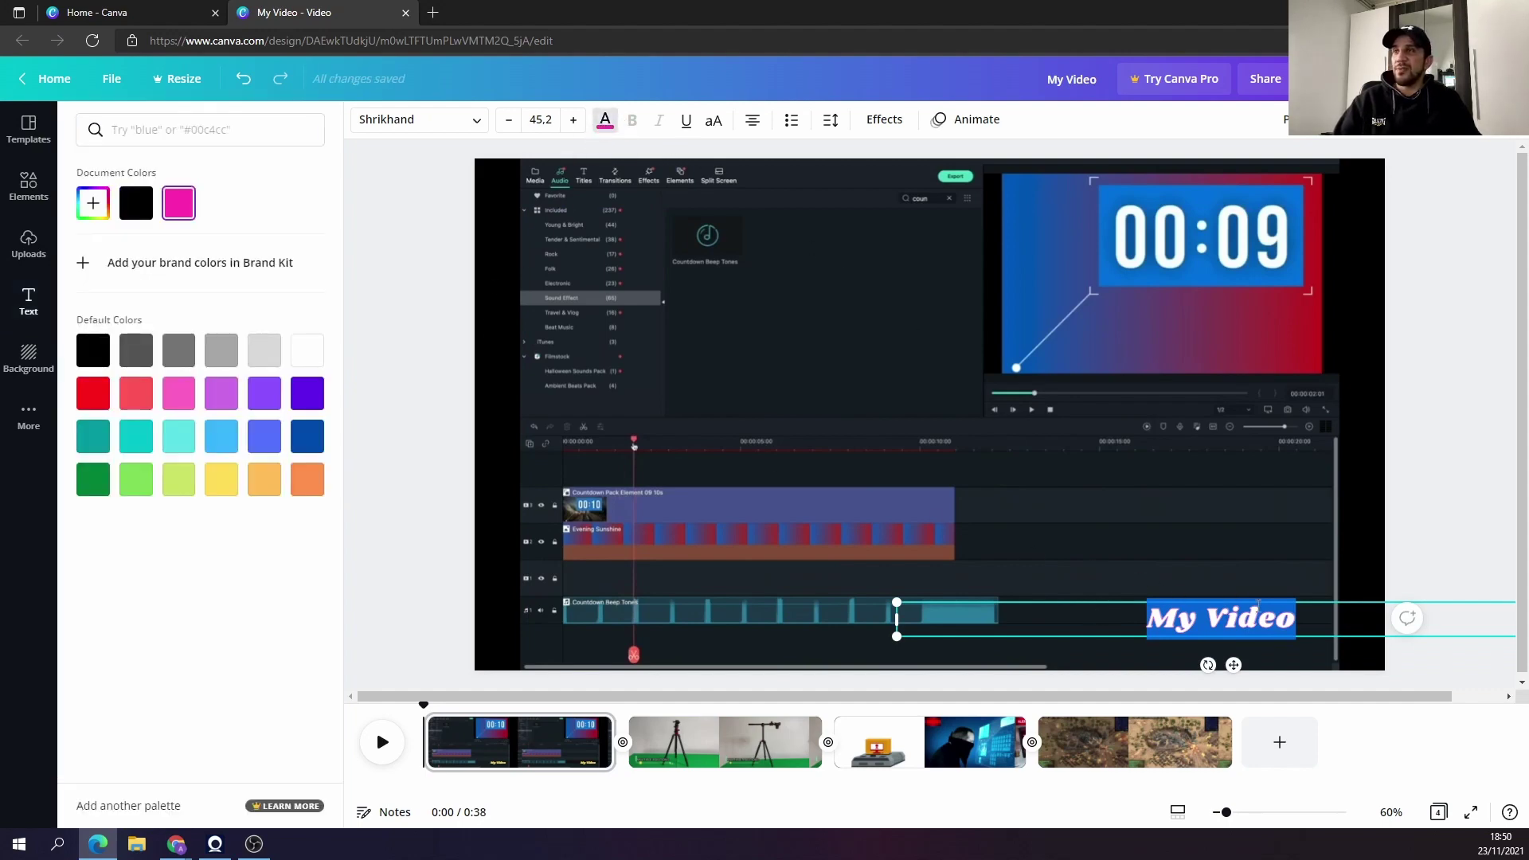
pyautogui.click(1301, 617)
pyautogui.moveTo(1302, 620); pyautogui.dragTo(1131, 618)
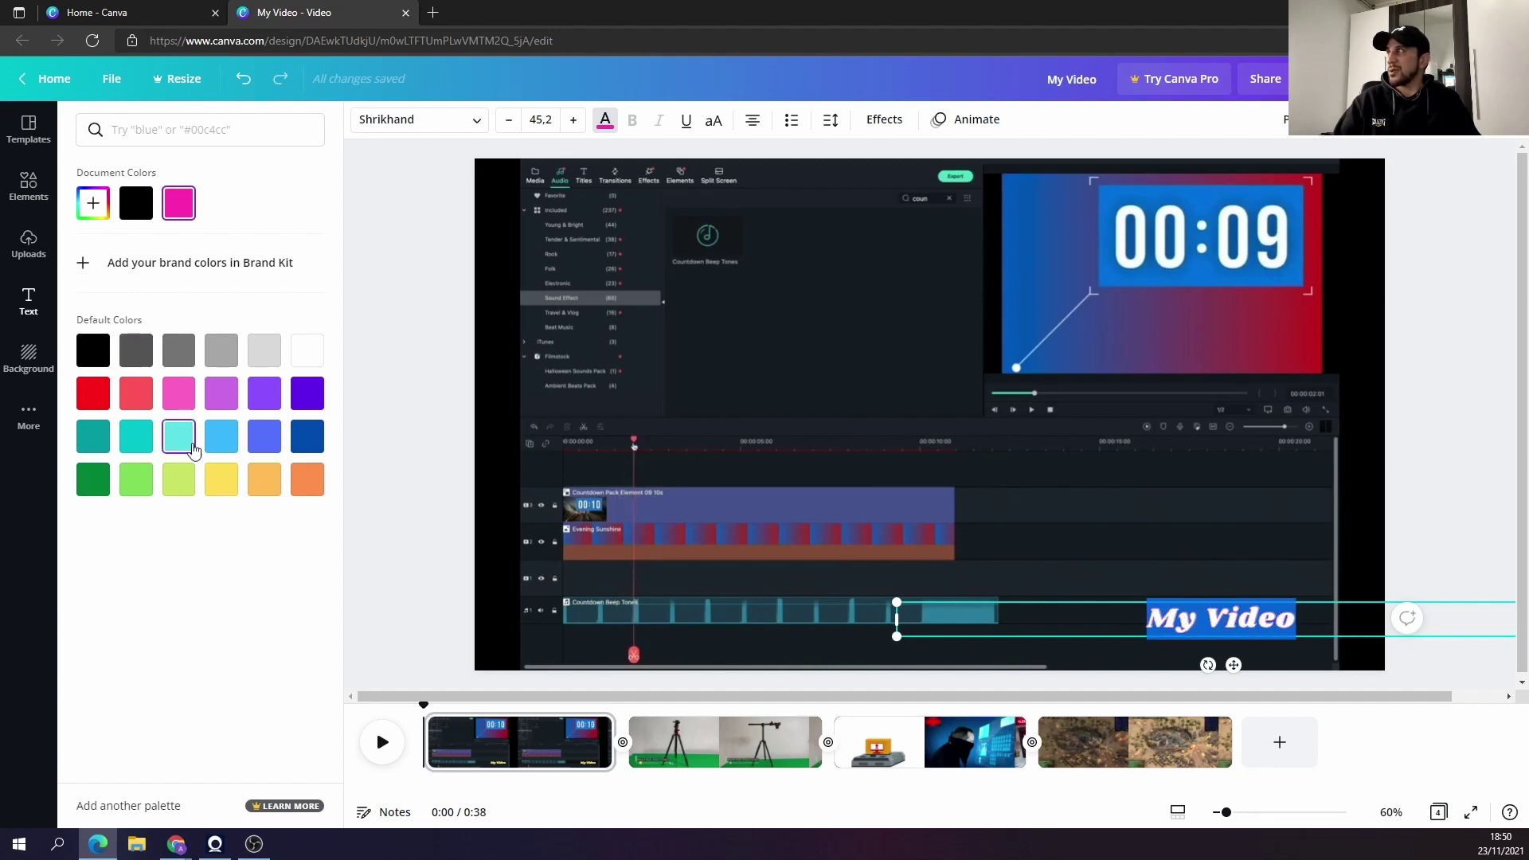
pyautogui.click(309, 398)
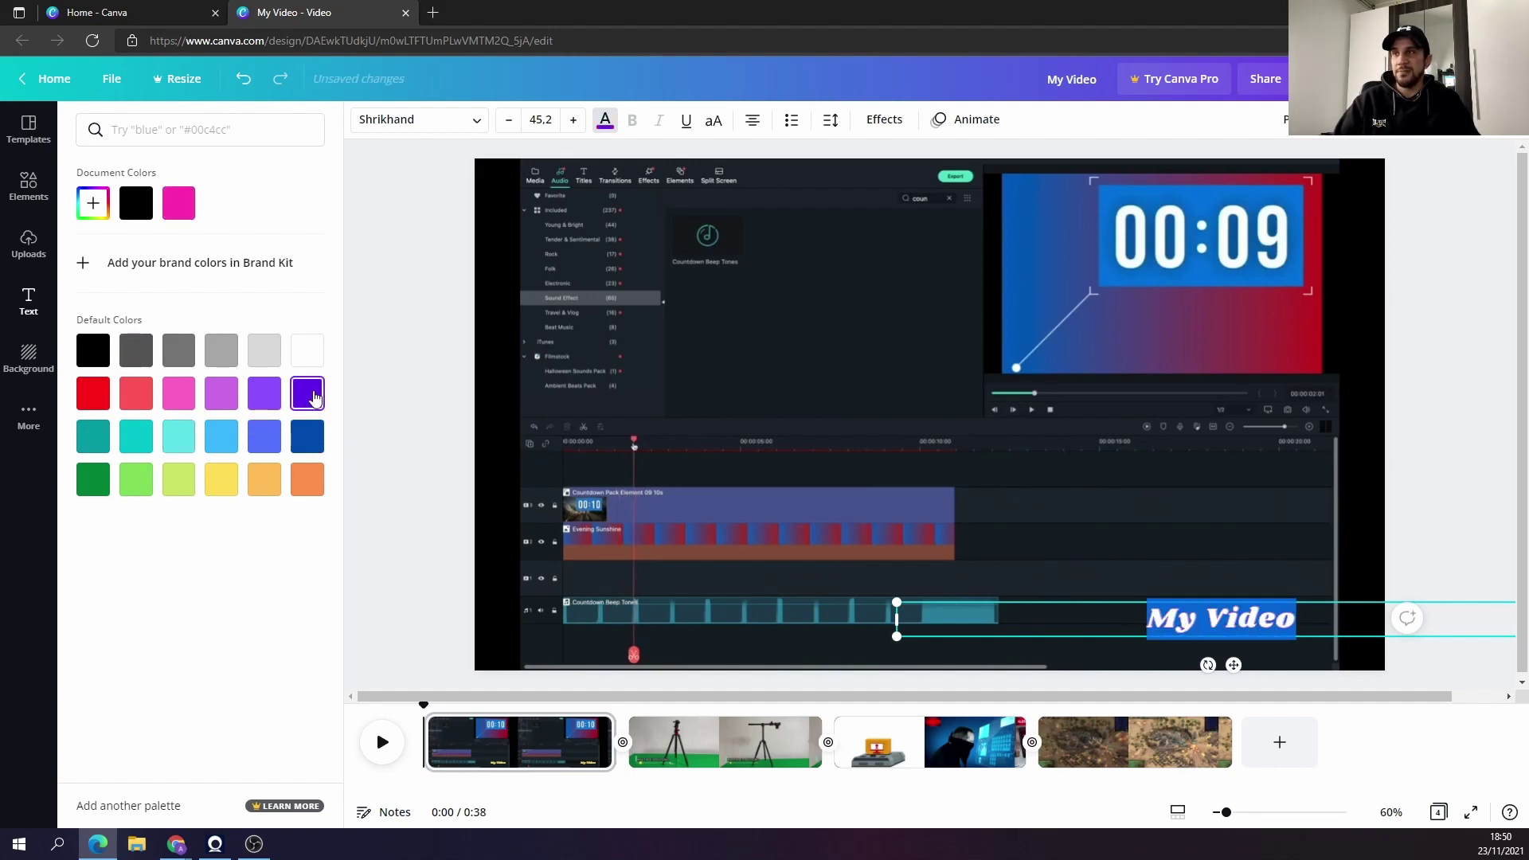
pyautogui.click(307, 351)
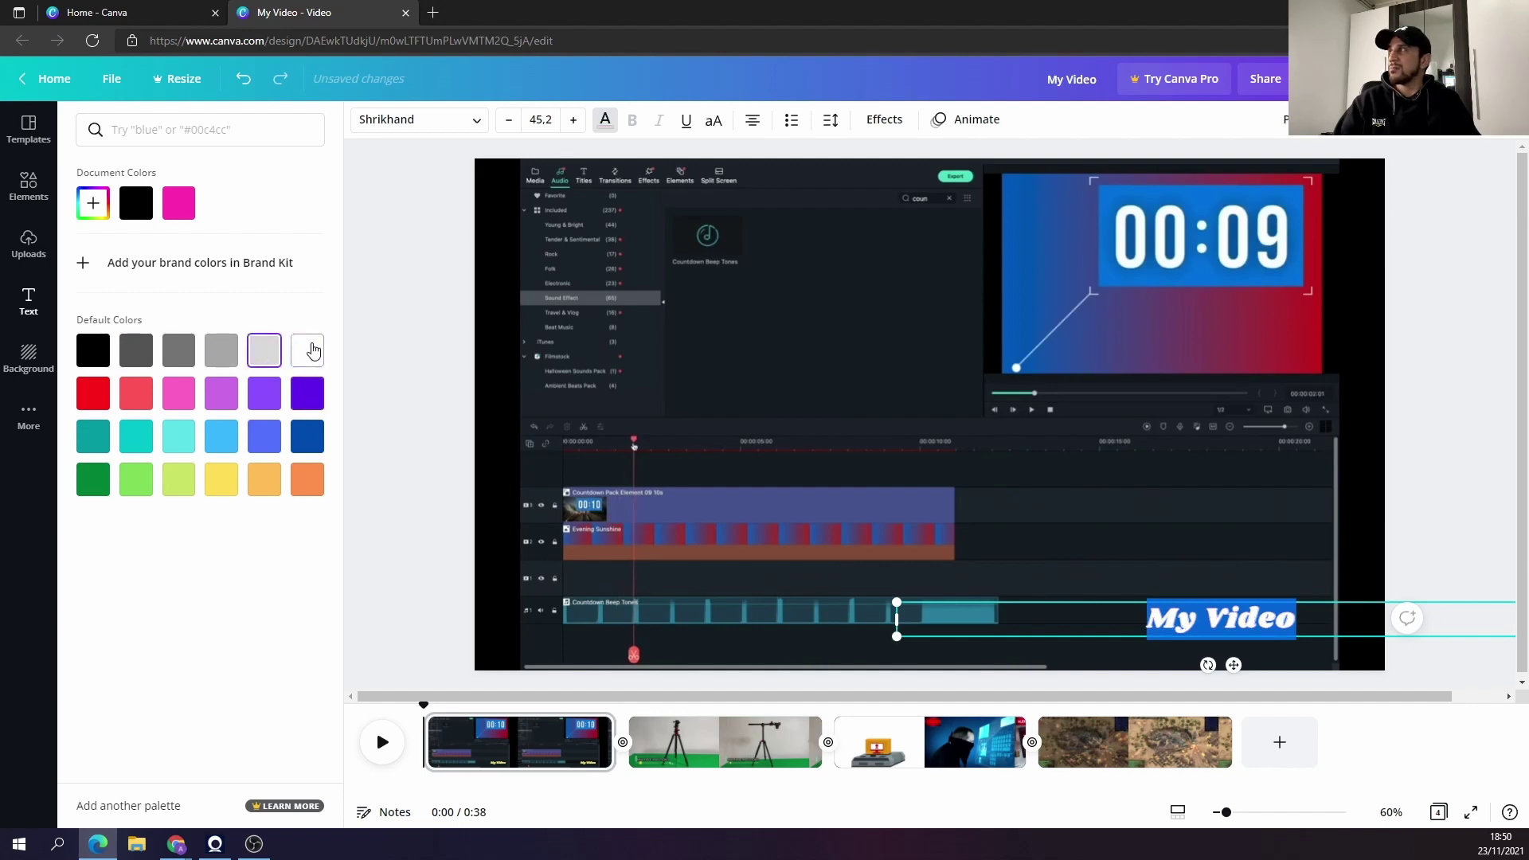
pyautogui.click(1291, 624)
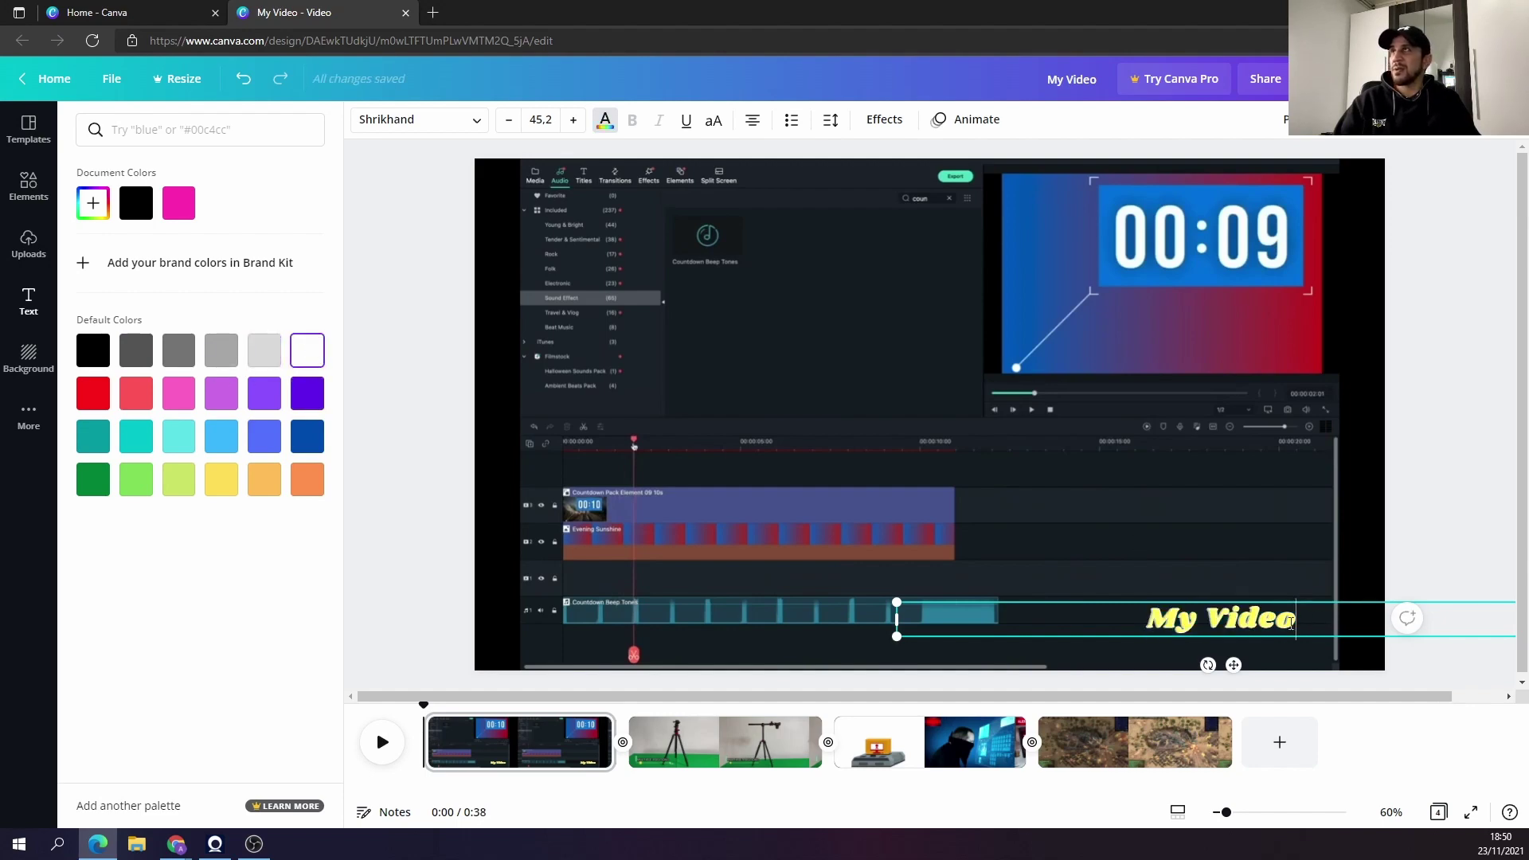
# Change the Splice effect colour of the whole "My Video" title to bright red (#ff1616).
pyautogui.moveTo(1287, 620); pyautogui.dragTo(1139, 622)
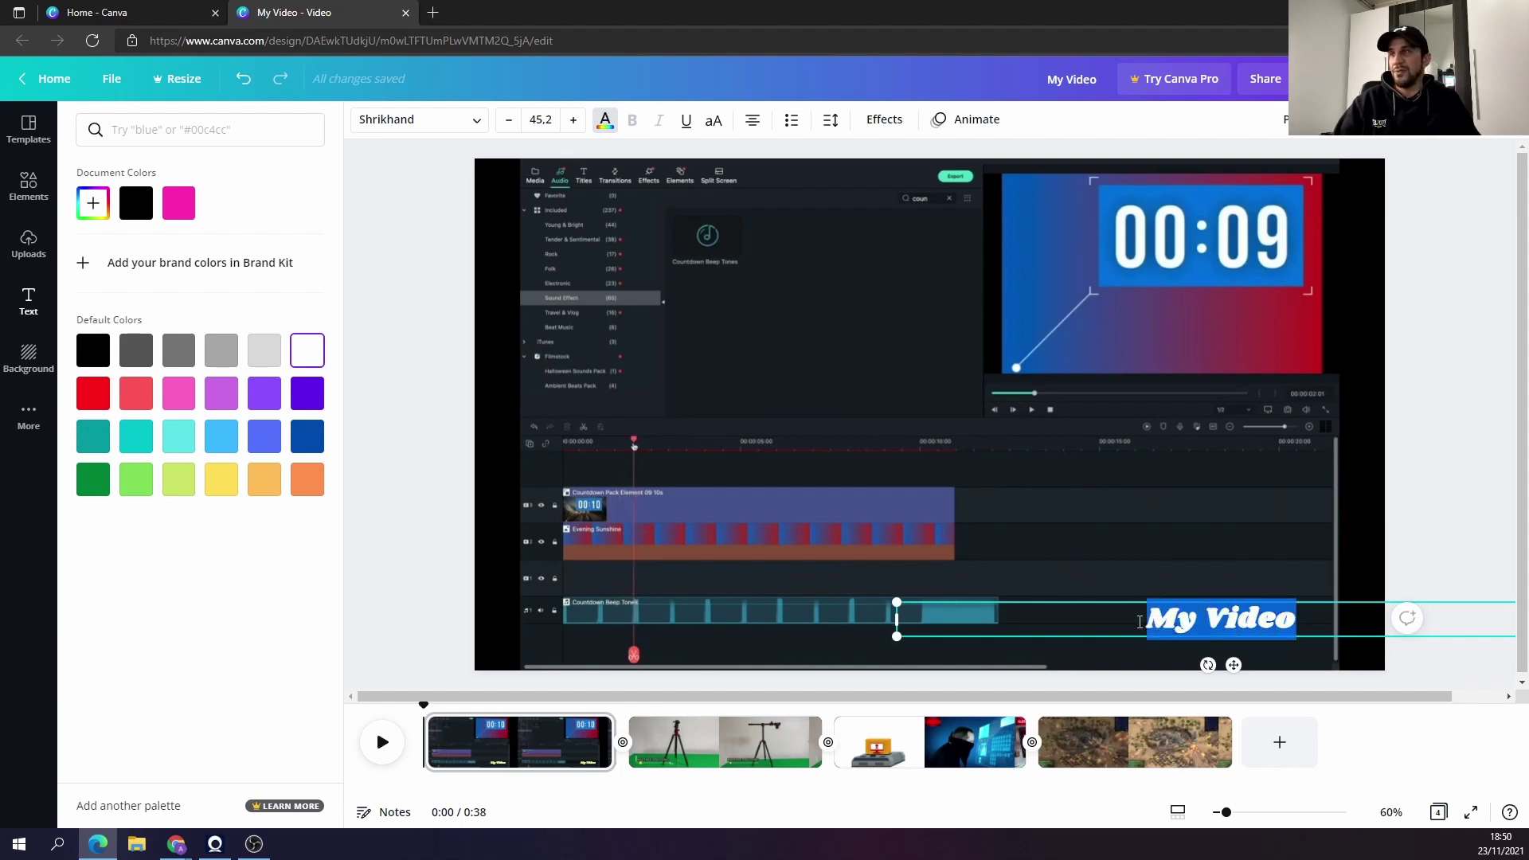
pyautogui.click(884, 119)
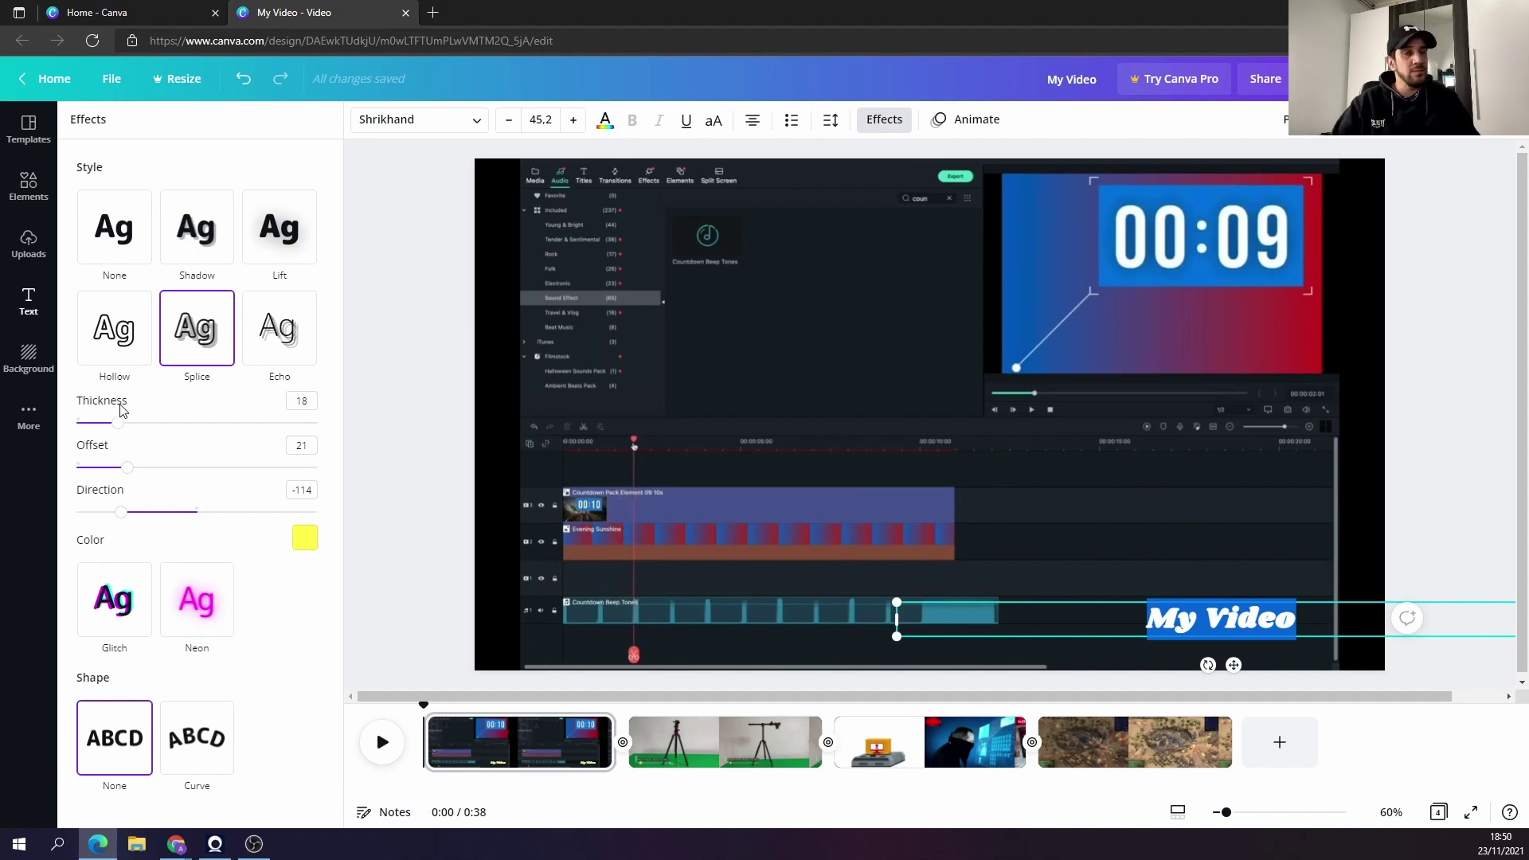
pyautogui.click(309, 530)
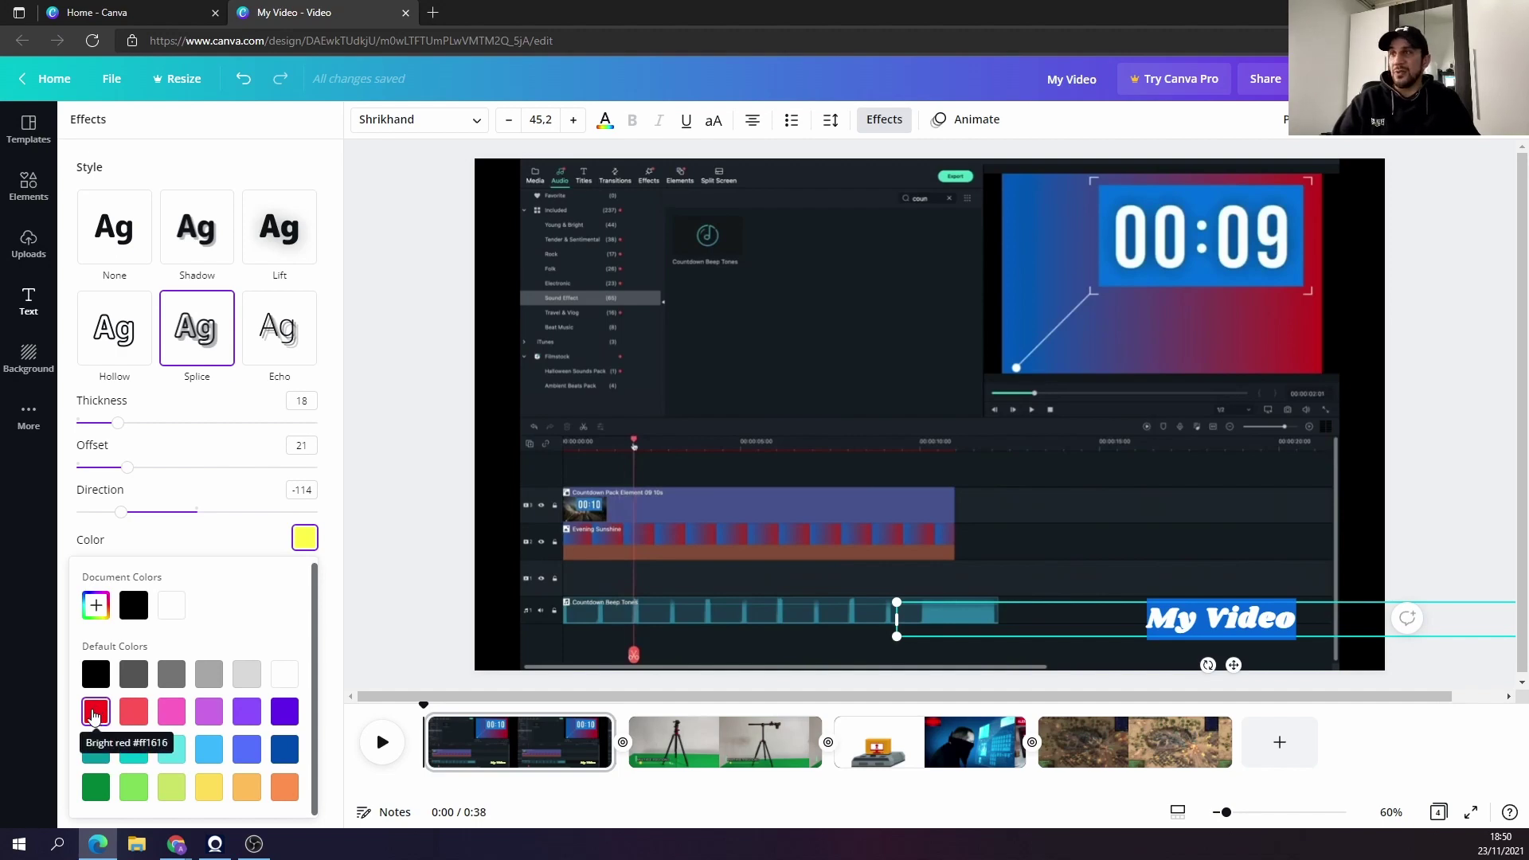
pyautogui.click(94, 715)
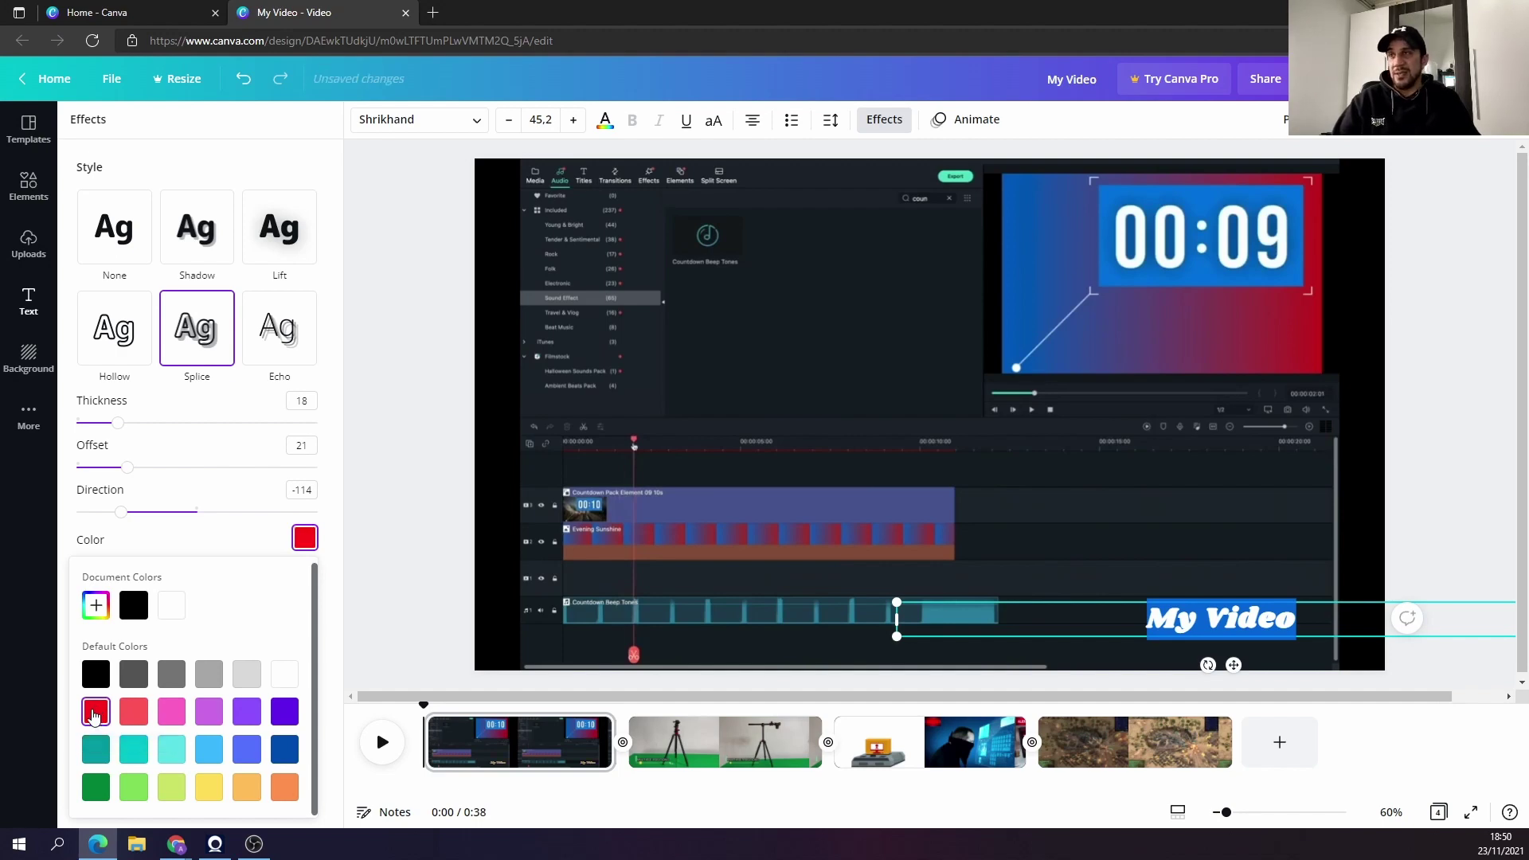
pyautogui.click(1314, 588)
pyautogui.click(1310, 581)
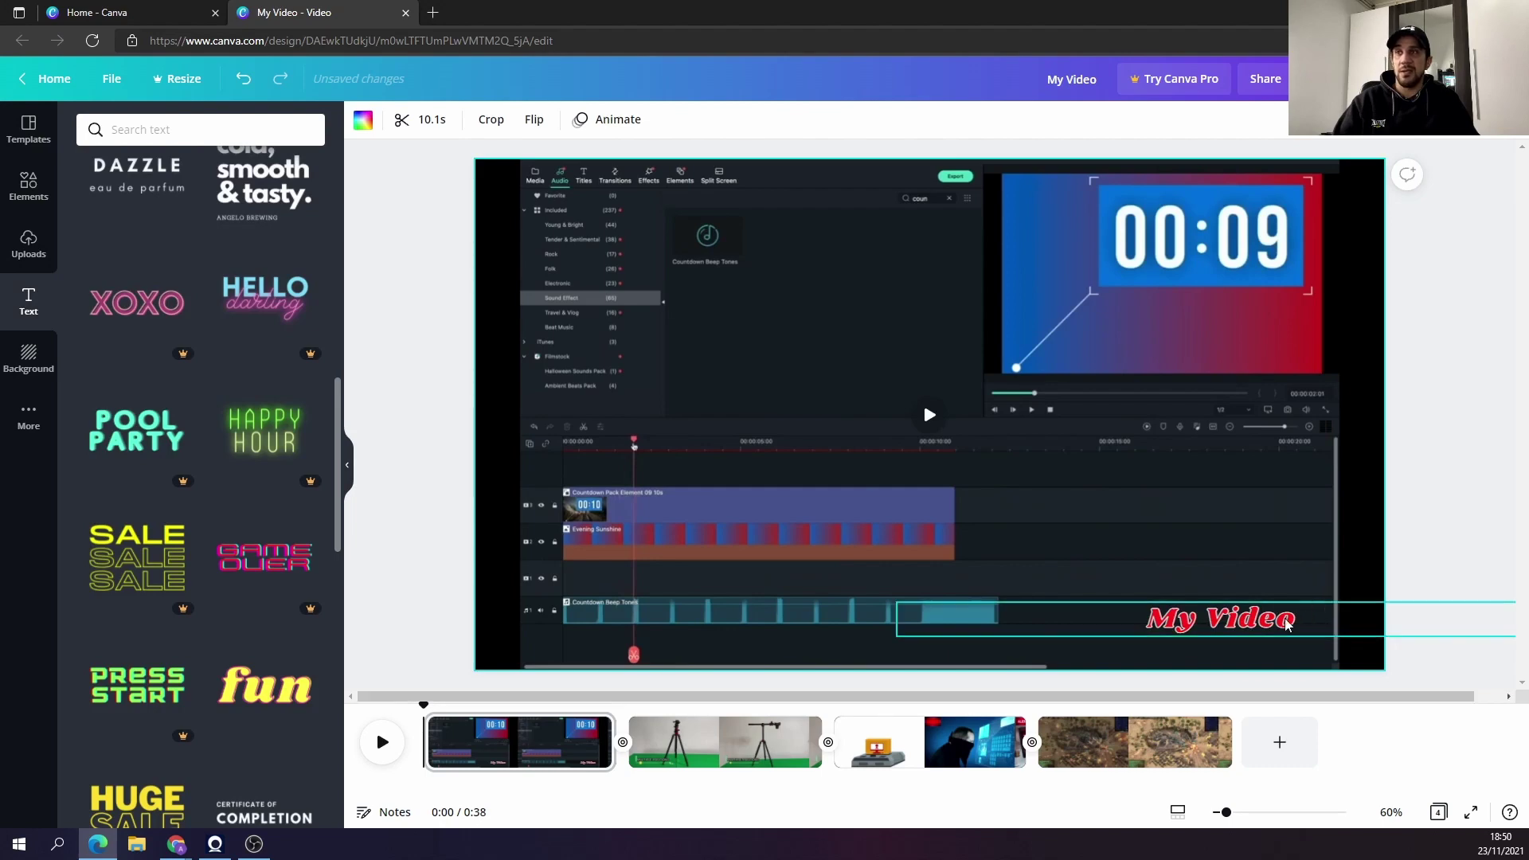
# Move the "My Video" title slightly further into the lower-right corner of the video frame and deselect it.
pyautogui.moveTo(1288, 624); pyautogui.dragTo(1257, 647)
pyautogui.click(1229, 512)
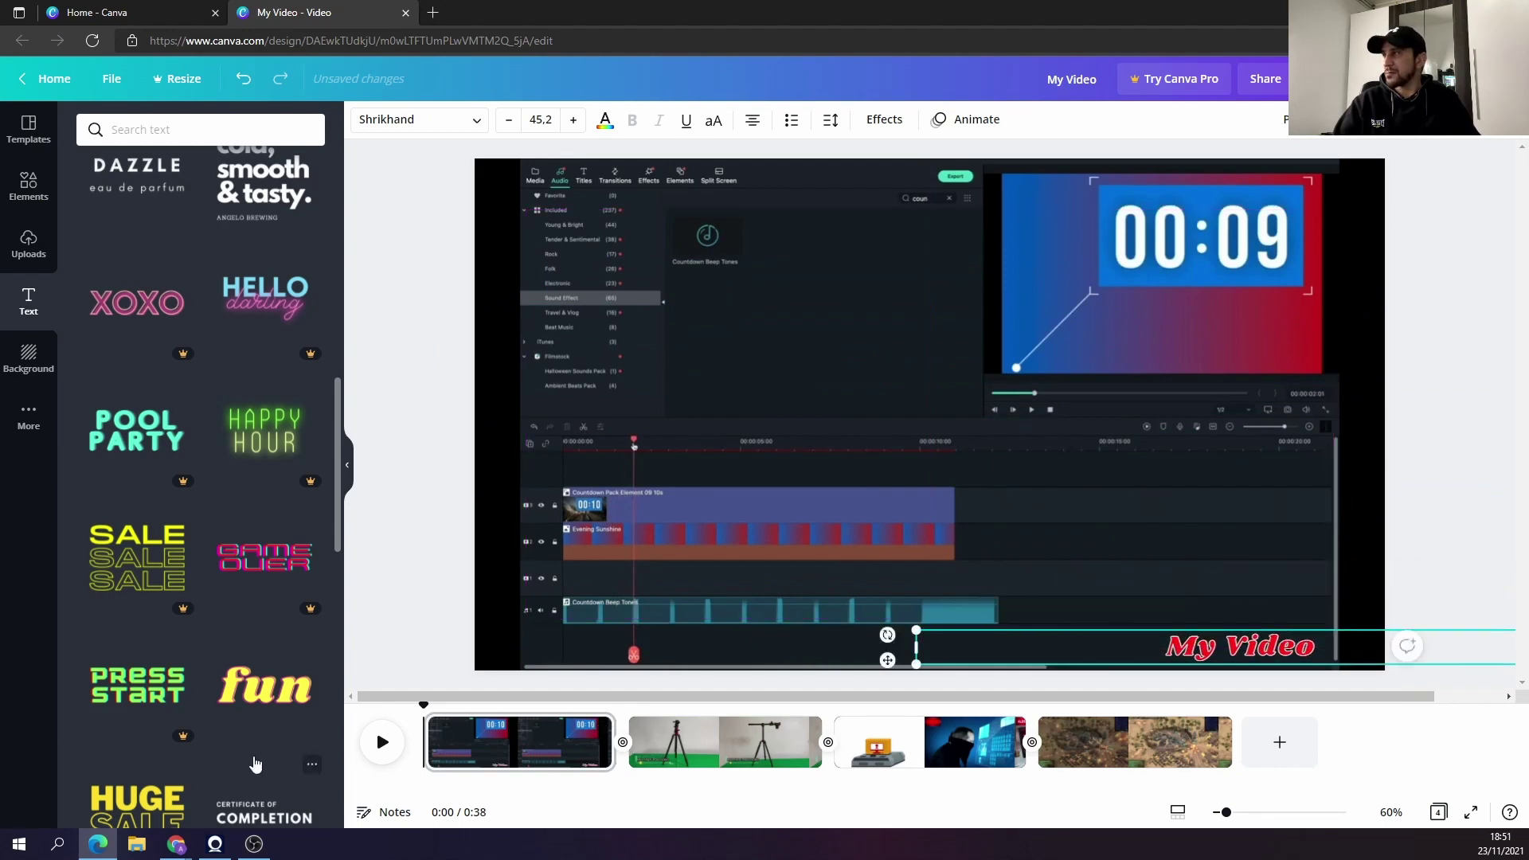
pyautogui.click(482, 701)
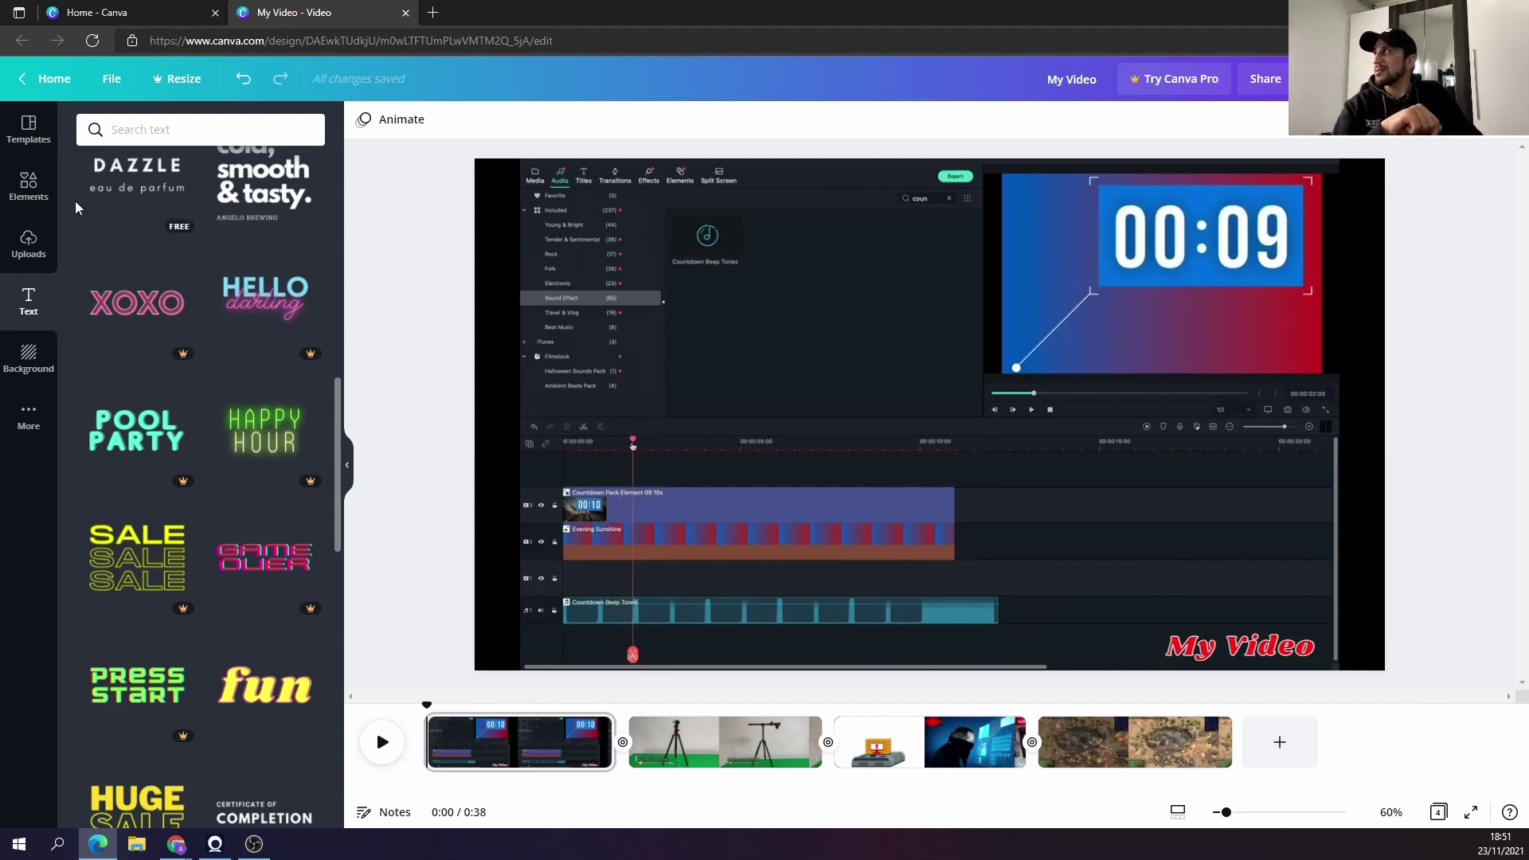
# Search the elements library for "flag" and add the free waving American flag graphic to the first page.
pyautogui.click(44, 198)
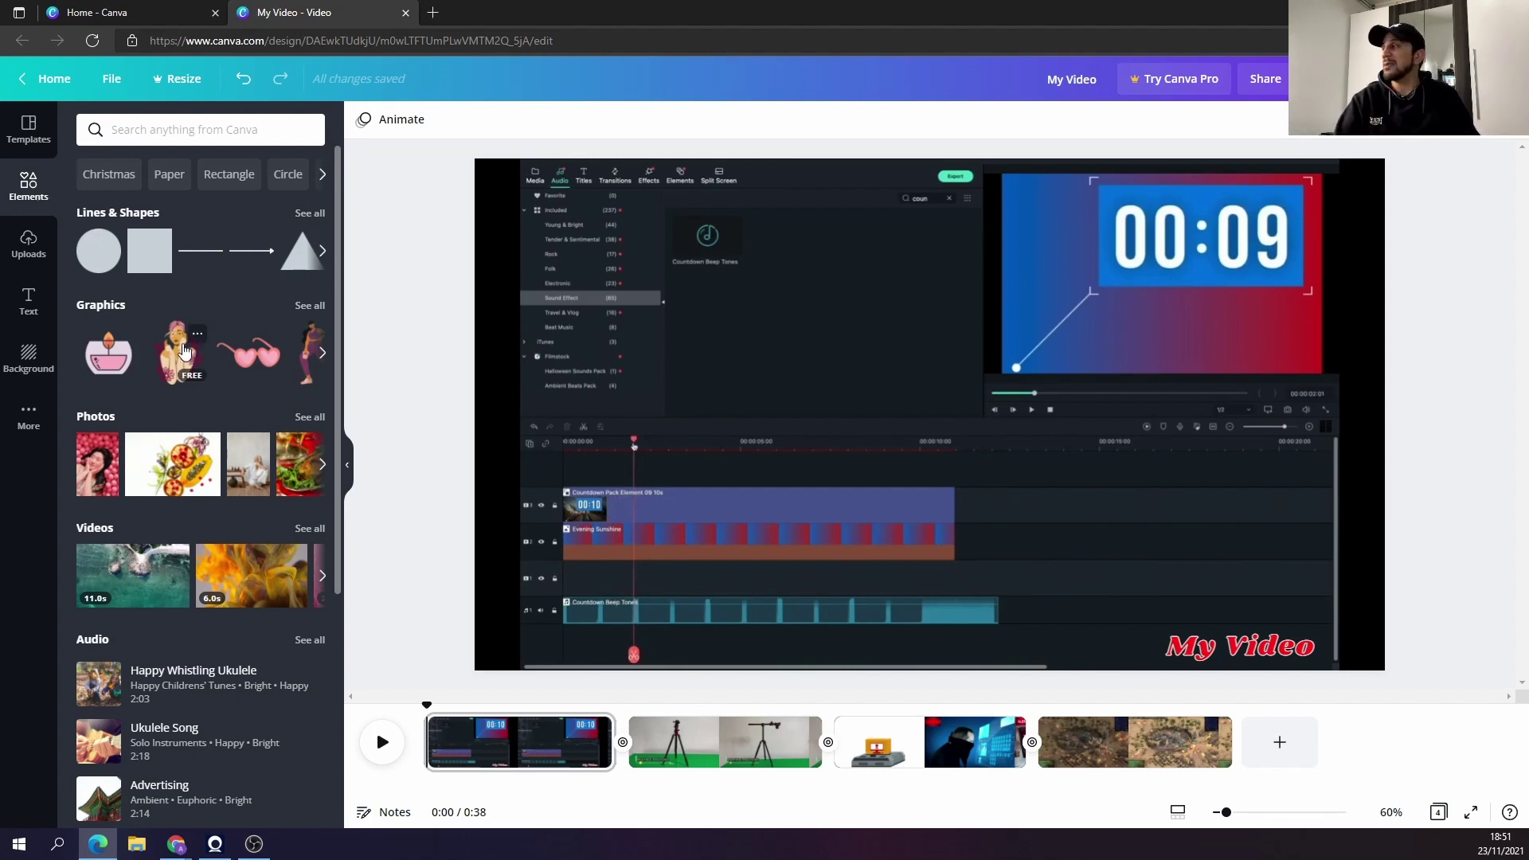
pyautogui.click(178, 119)
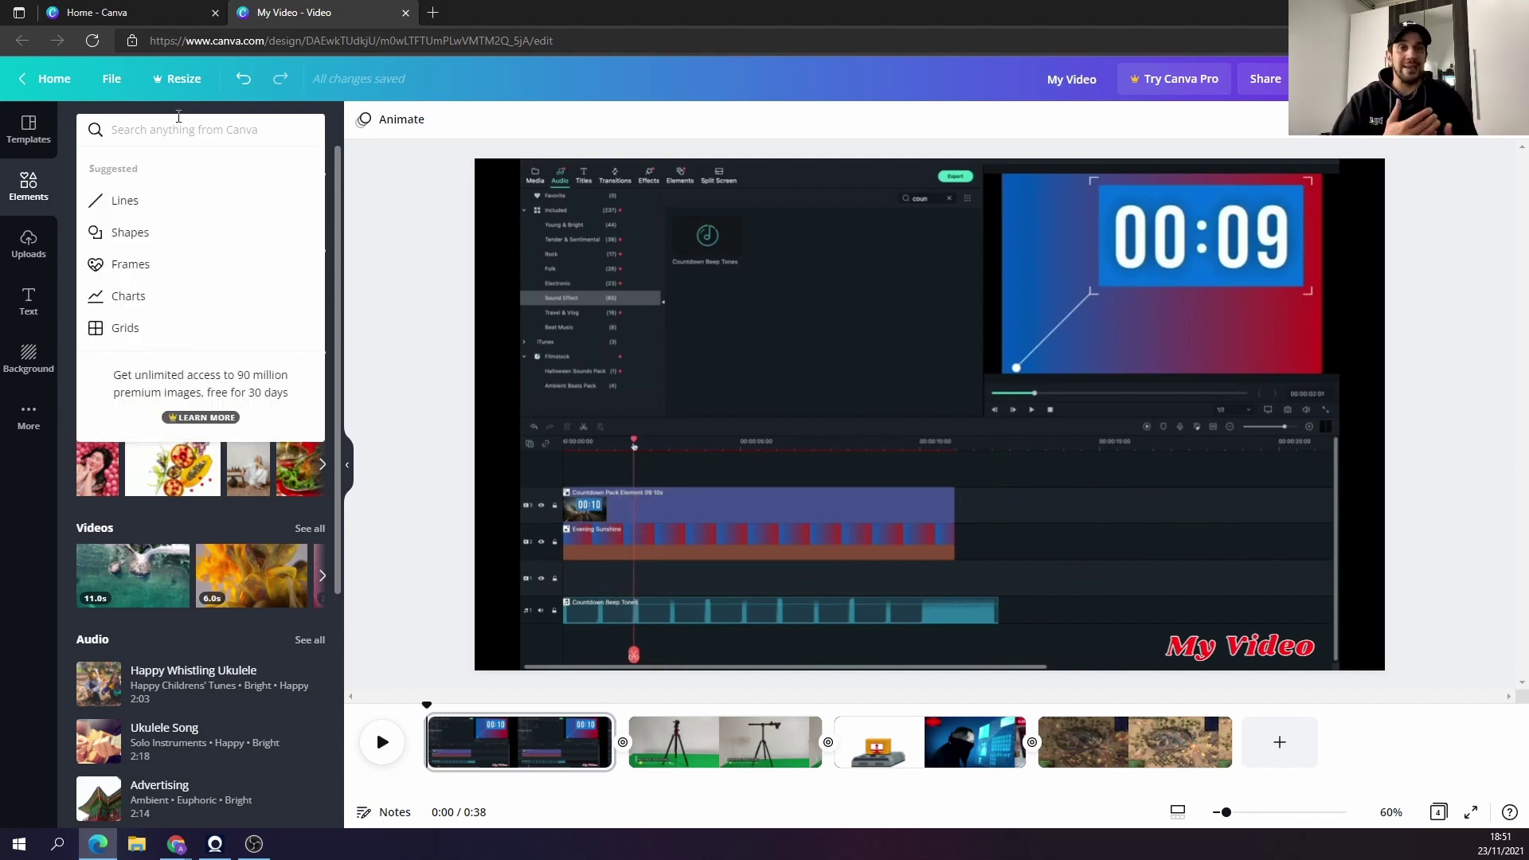
pyautogui.write('flag')
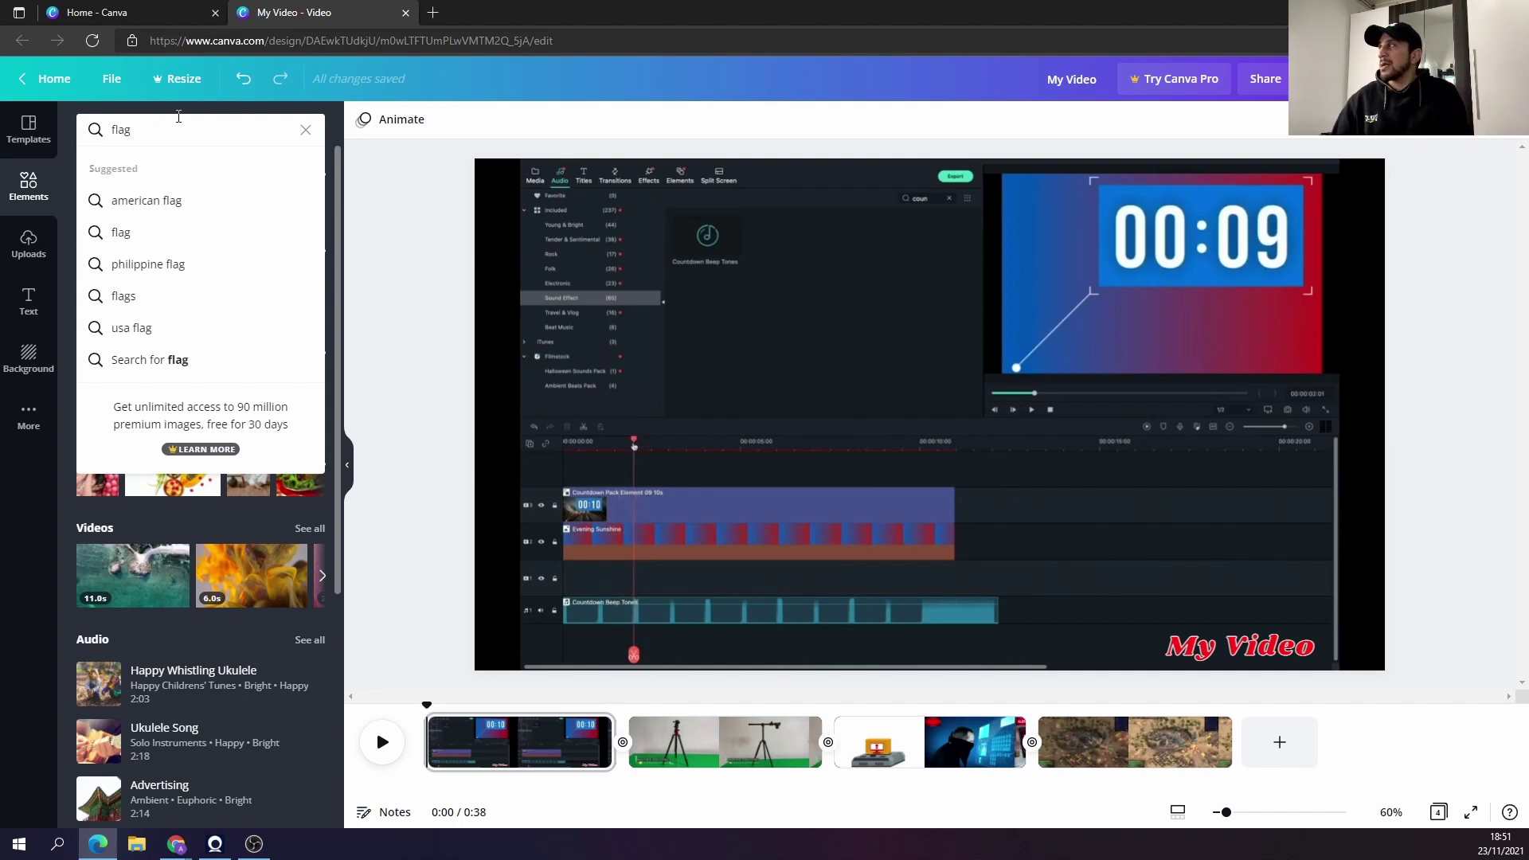
pyautogui.press('Return')
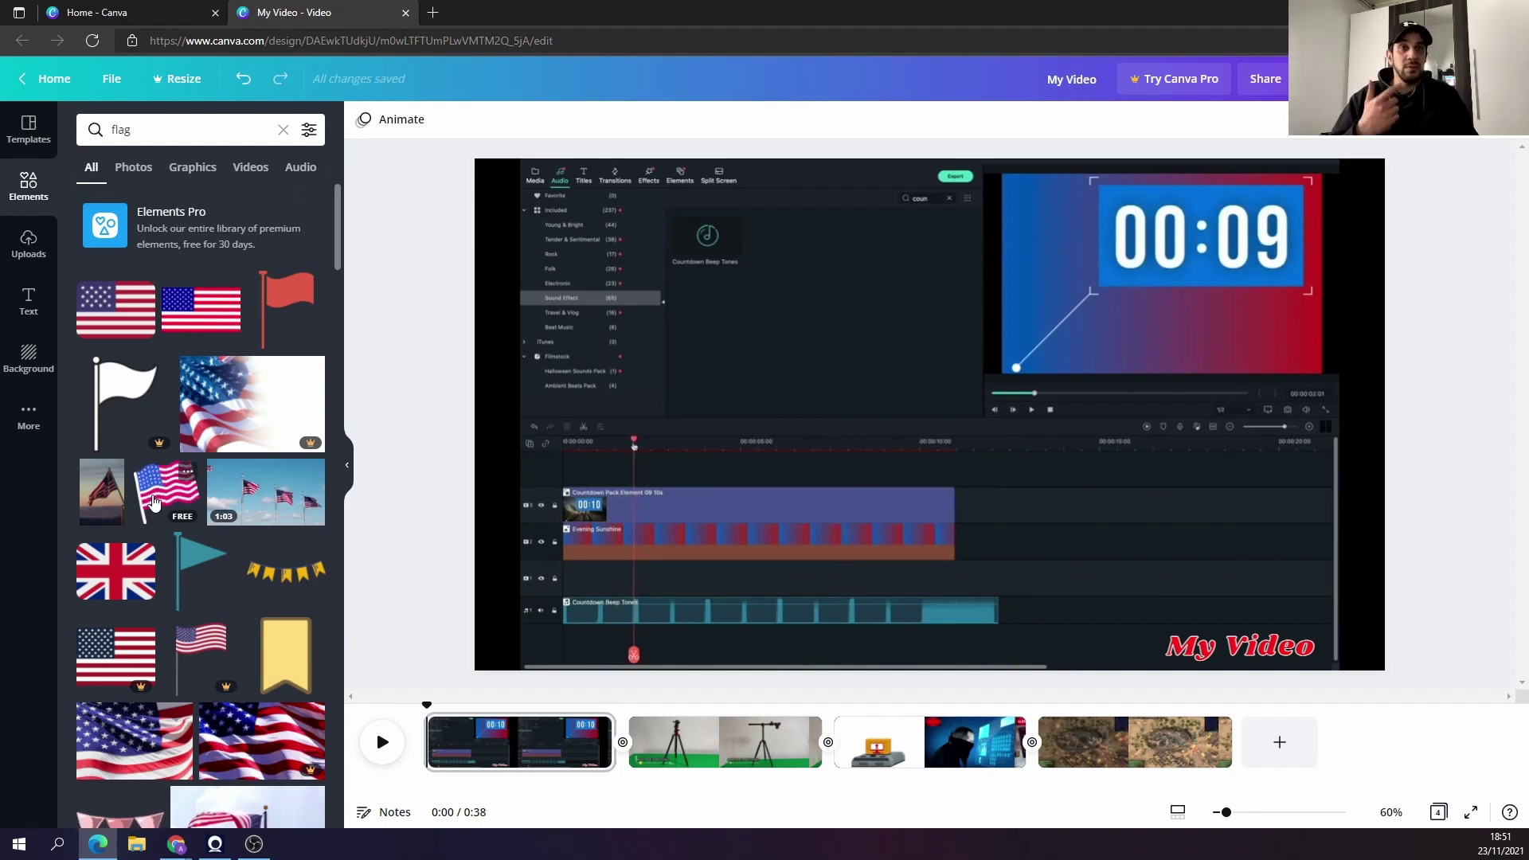
pyautogui.moveTo(161, 500); pyautogui.dragTo(642, 212)
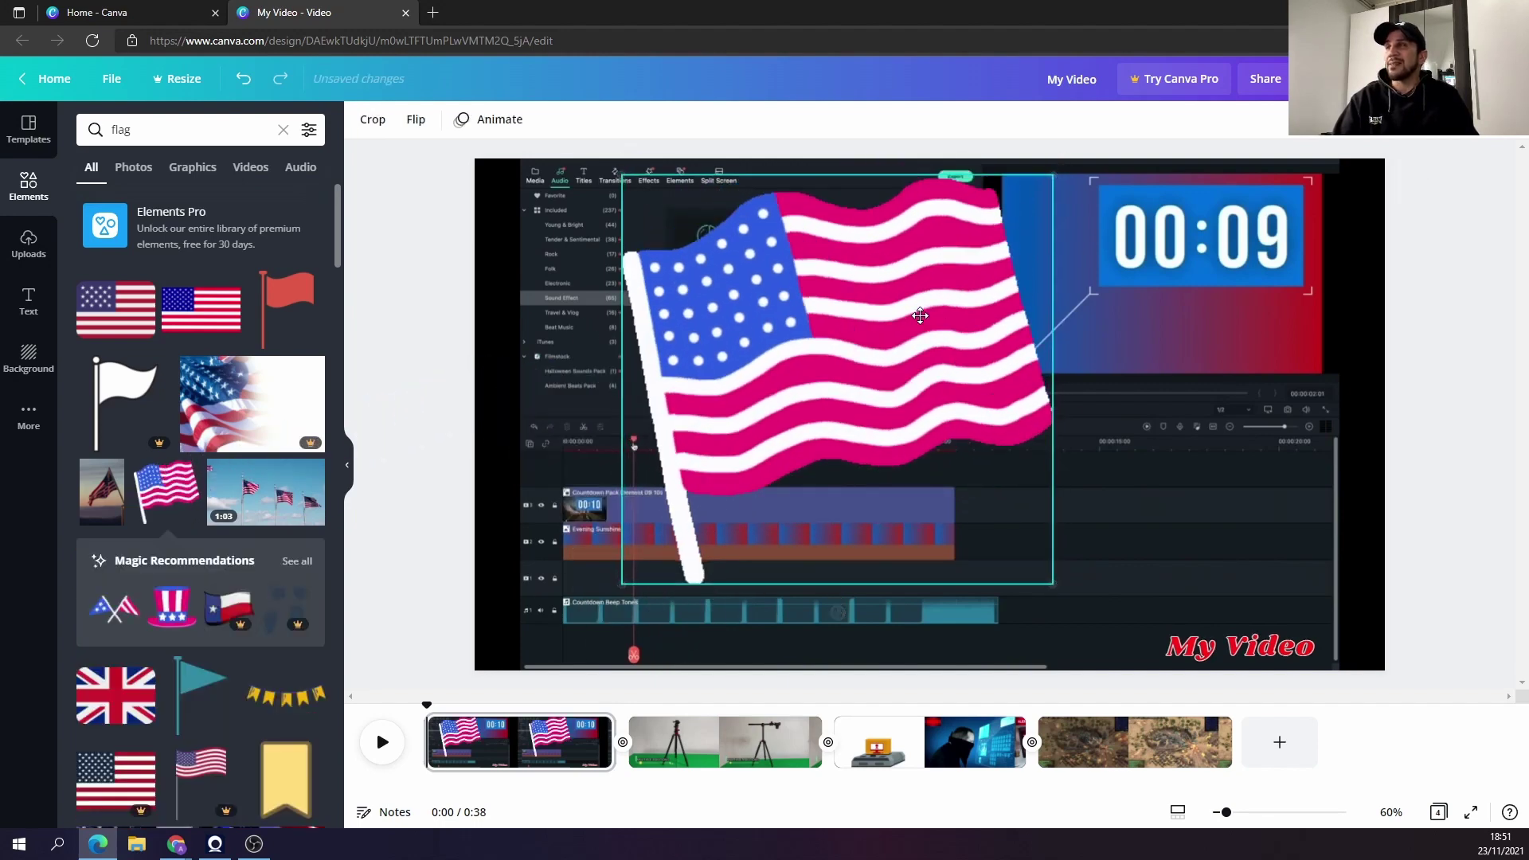
# Shrink the flag graphic to a small icon and place it just above the start of the "My Video" title.
pyautogui.moveTo(1058, 175); pyautogui.dragTo(734, 444)
pyautogui.moveTo(684, 497); pyautogui.dragTo(804, 281)
pyautogui.moveTo(899, 221); pyautogui.dragTo(1192, 603)
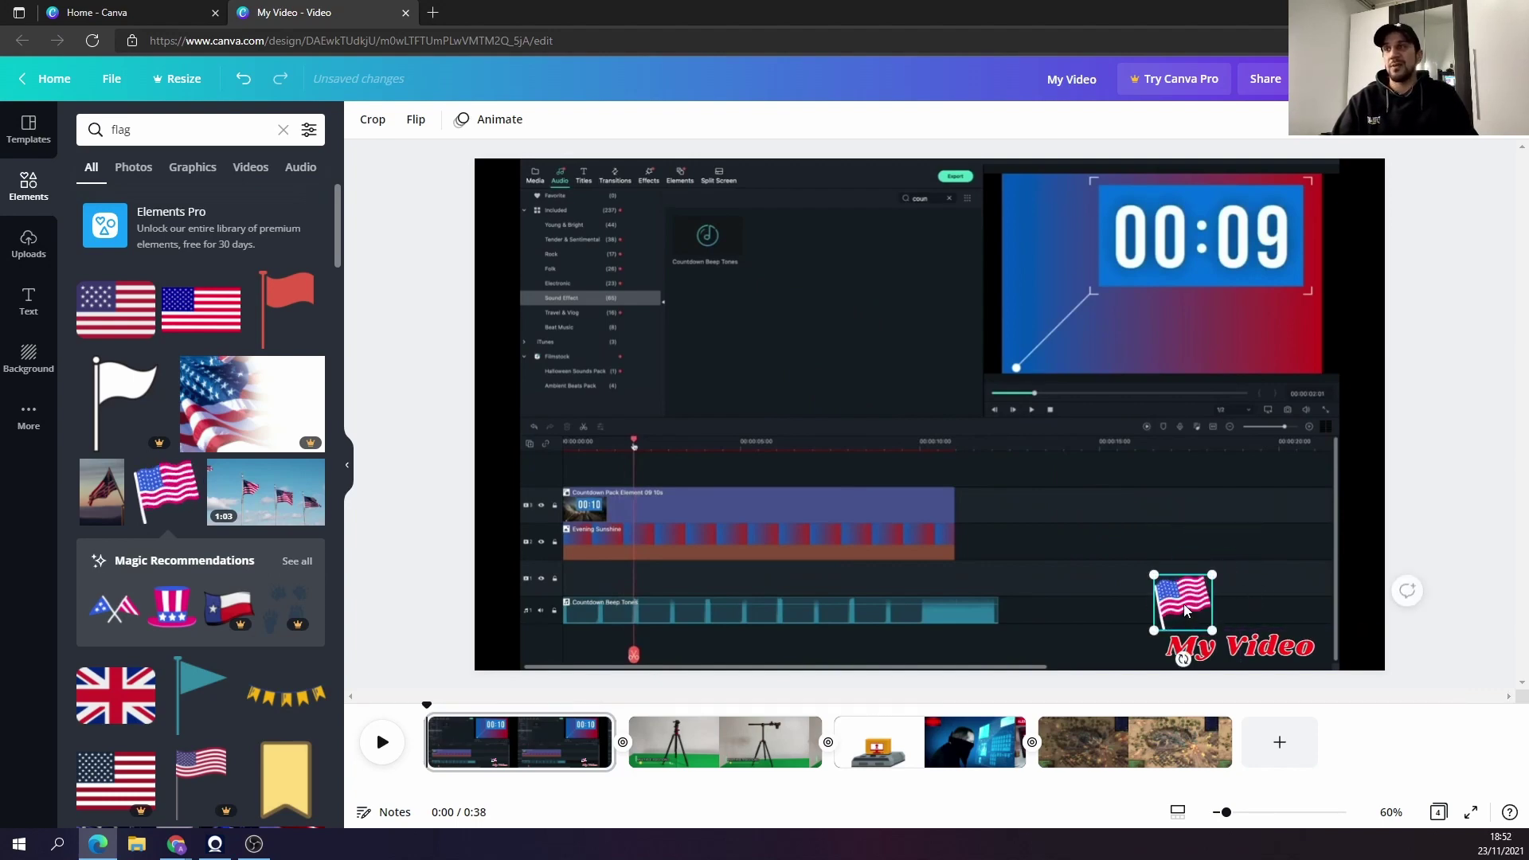
pyautogui.moveTo(1177, 597)
pyautogui.mouseDown()
pyautogui.moveTo(1211, 597)
pyautogui.moveTo(1207, 337)
pyautogui.moveTo(1206, 605)
pyautogui.moveTo(1184, 599)
pyautogui.mouseUp()
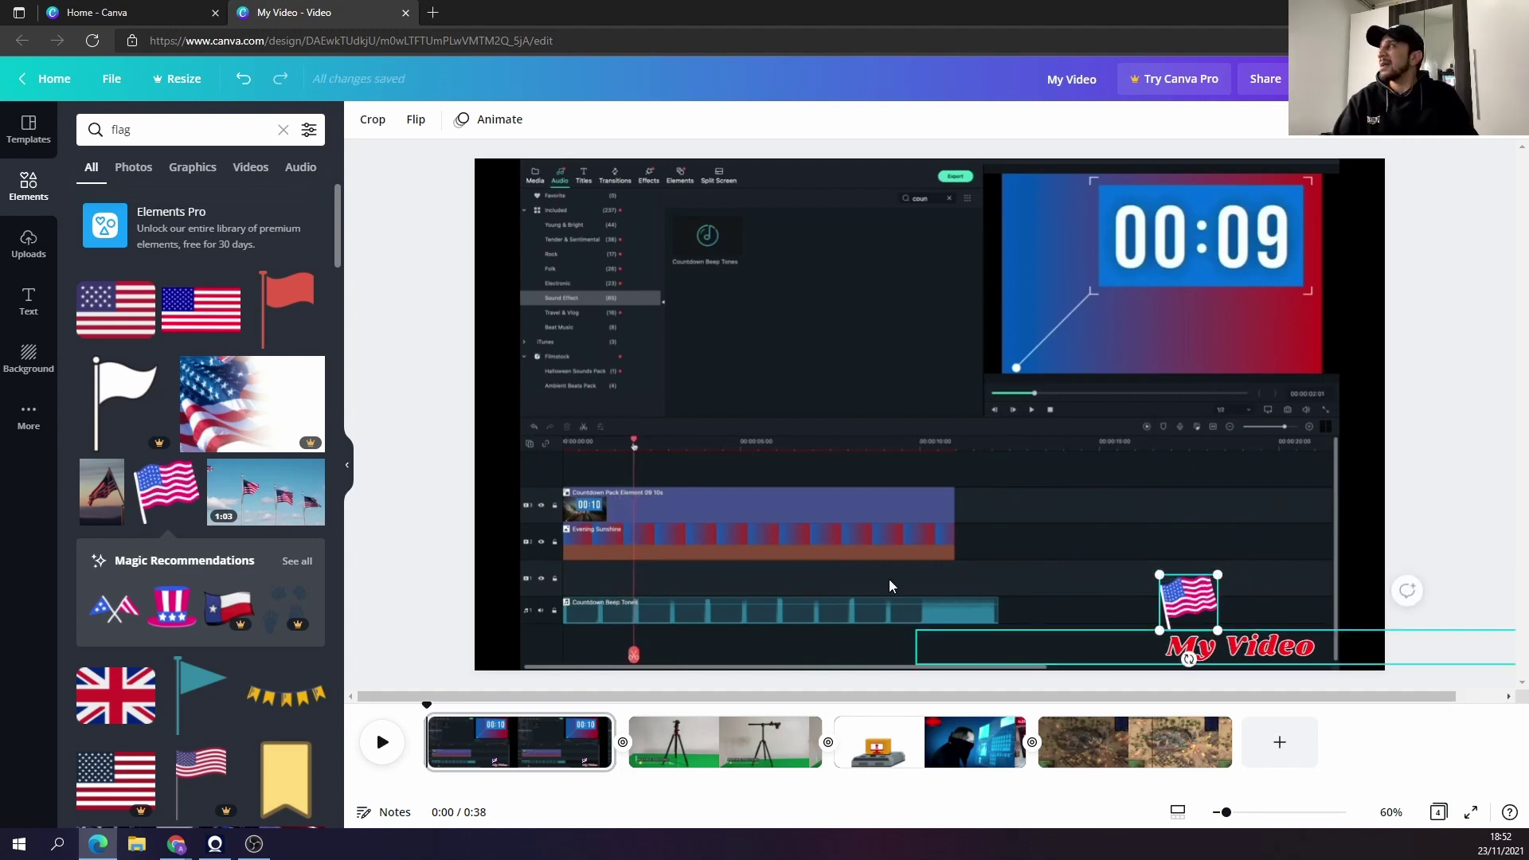
# Look through the text styles, uploaded images, videos and audio, backgrounds, and additional apps, and return to the flag elements.
pyautogui.click(30, 300)
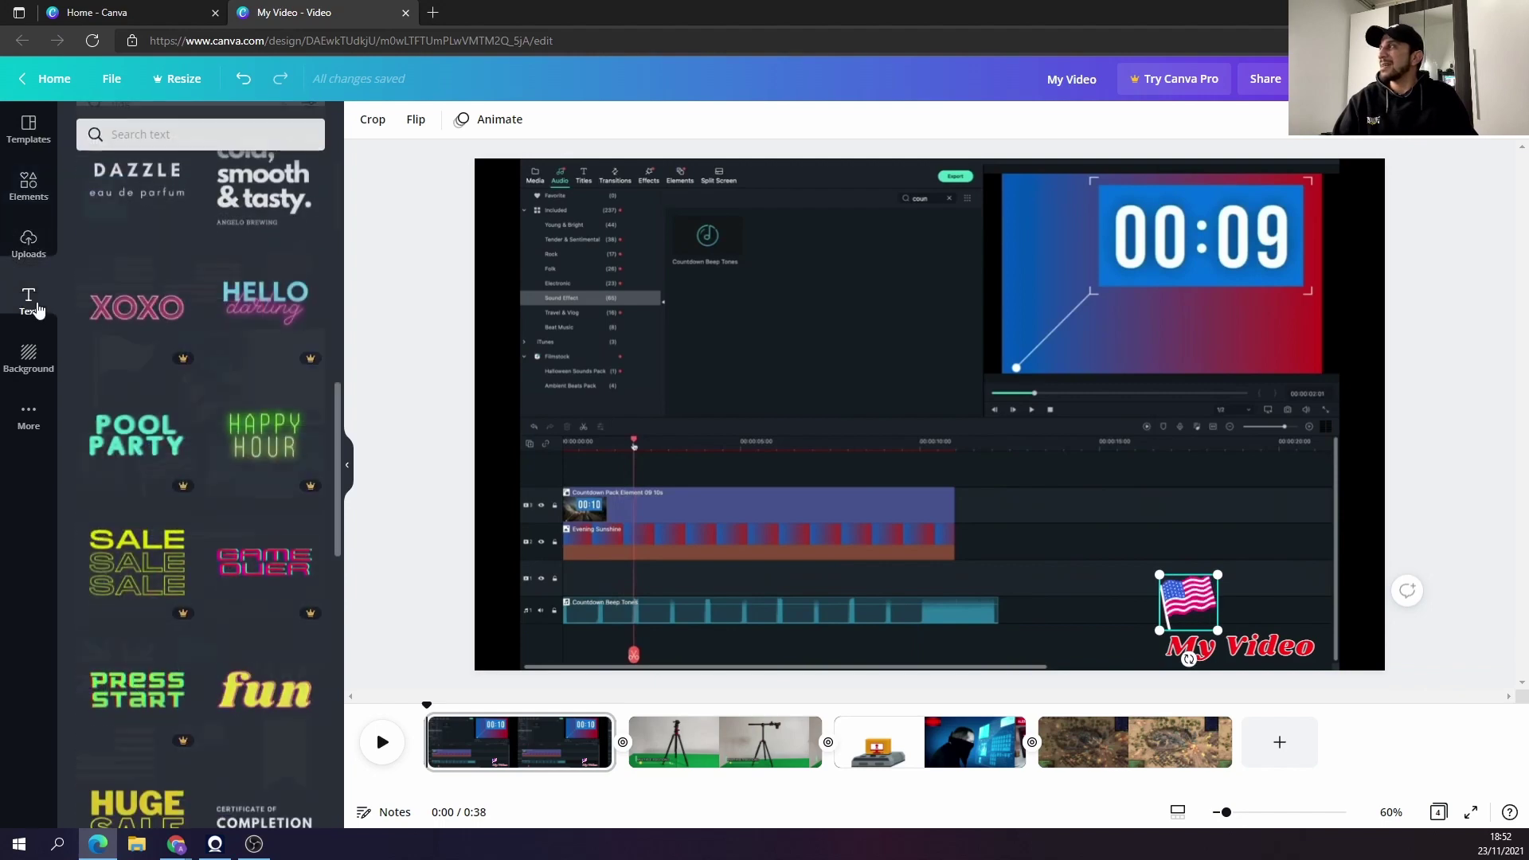
pyautogui.click(29, 247)
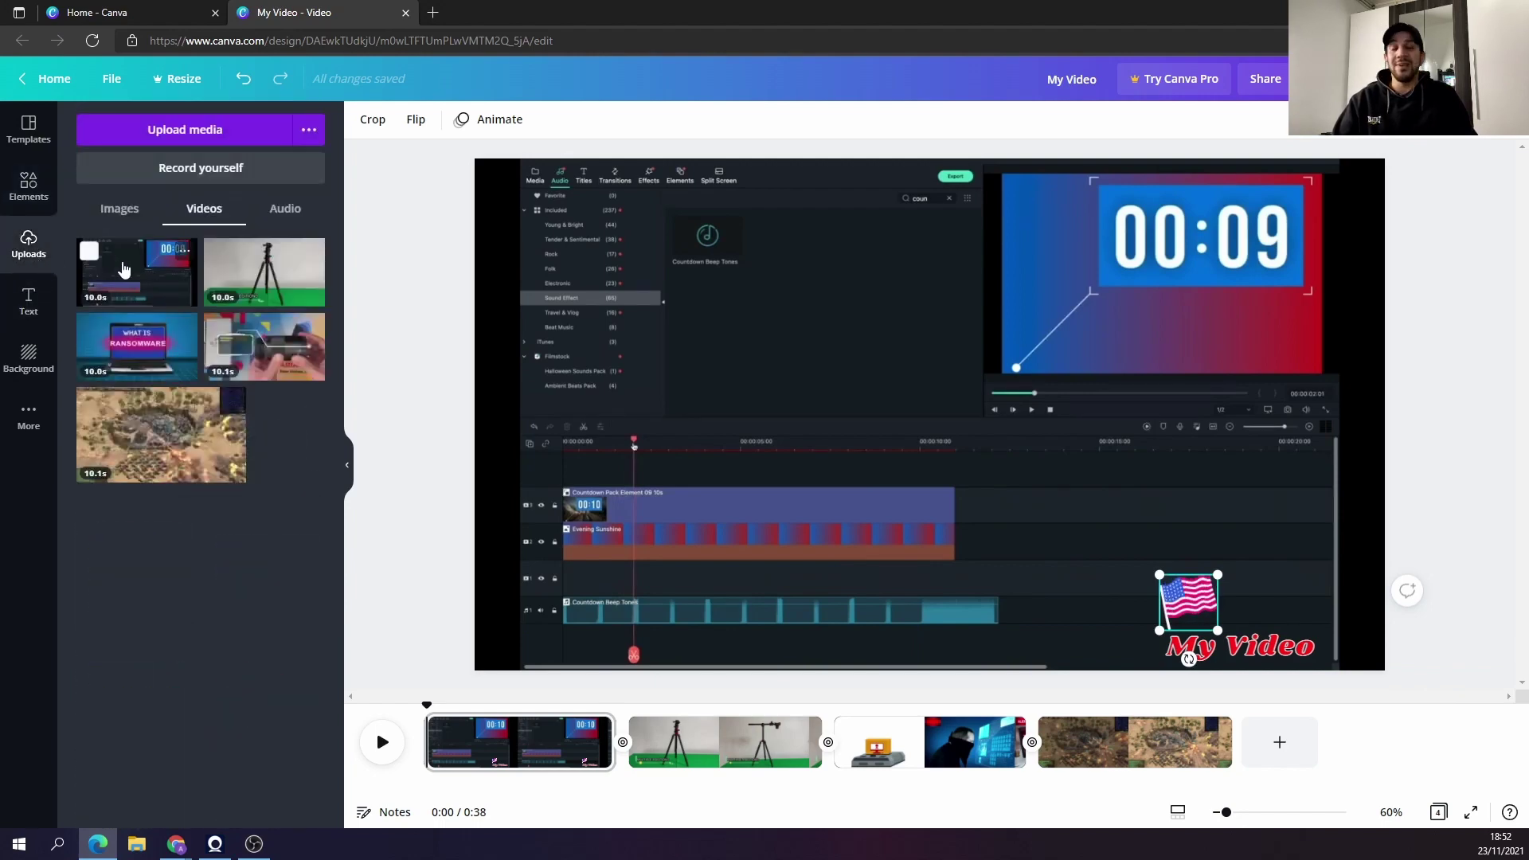
pyautogui.click(290, 210)
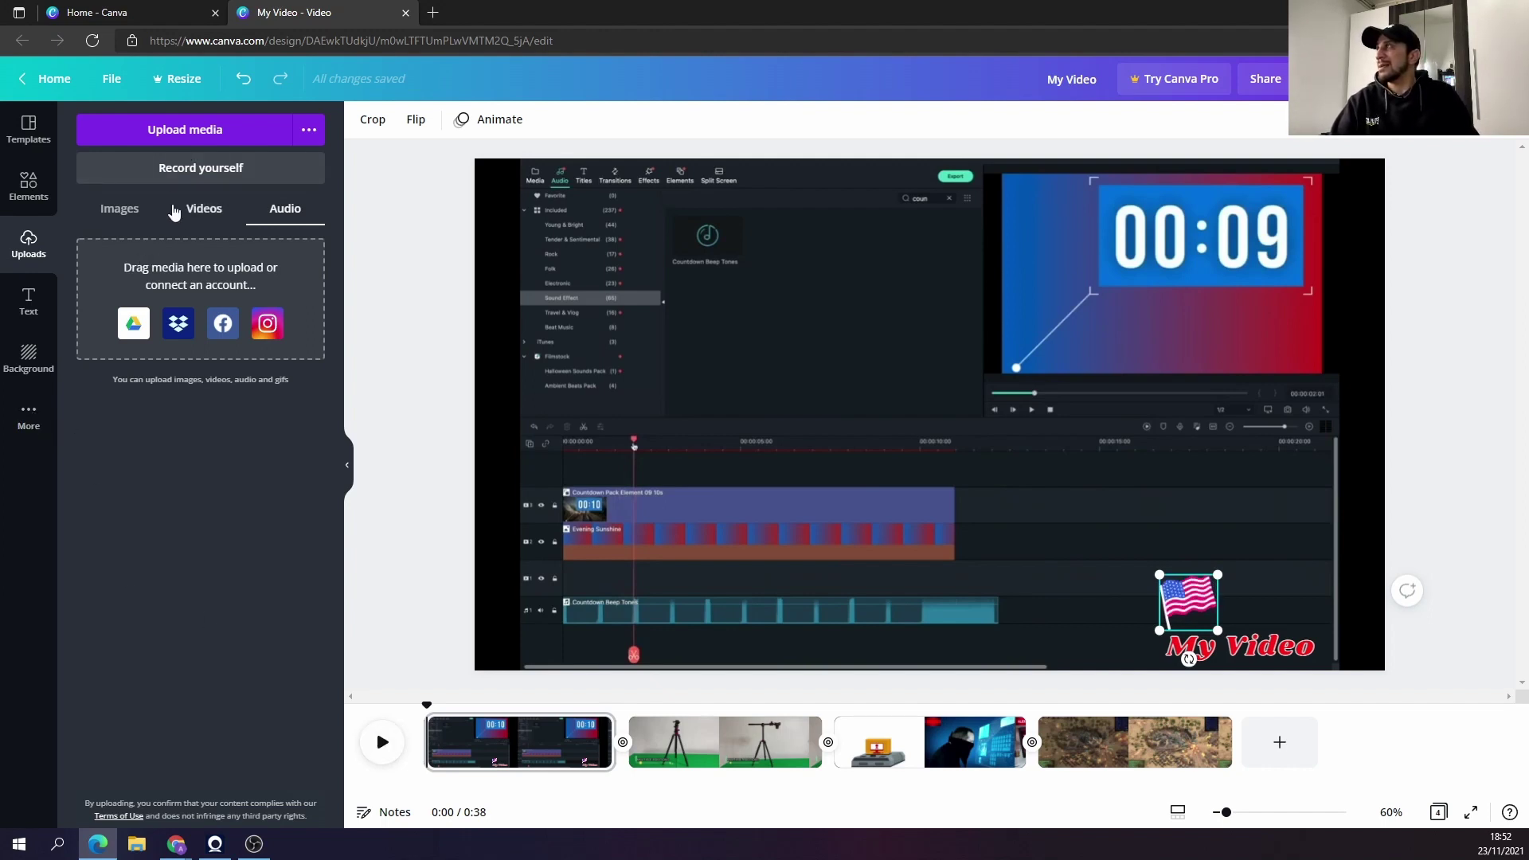
pyautogui.click(140, 211)
pyautogui.click(286, 212)
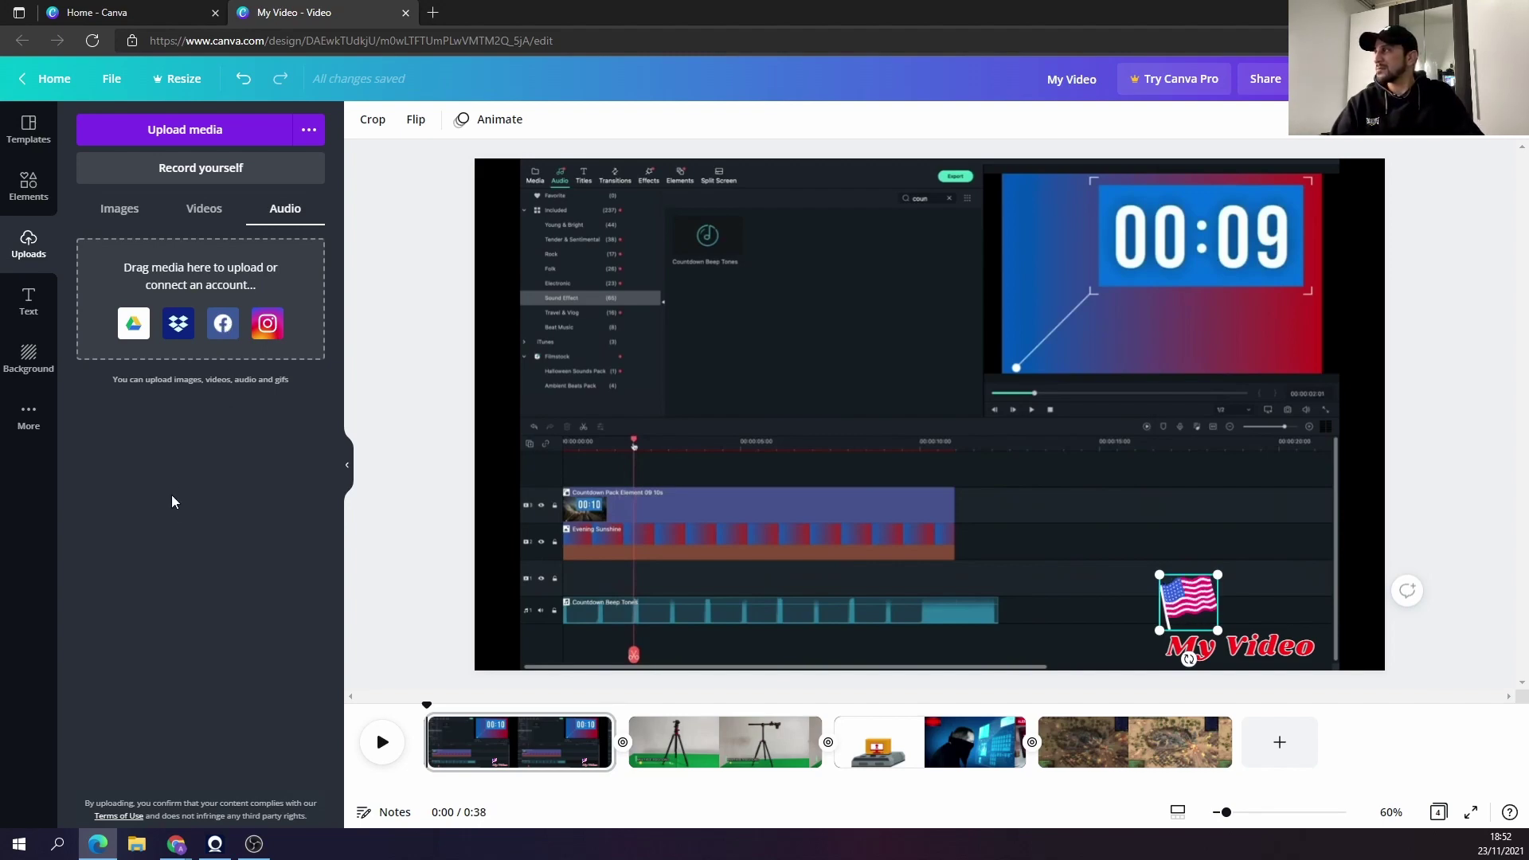
pyautogui.click(32, 362)
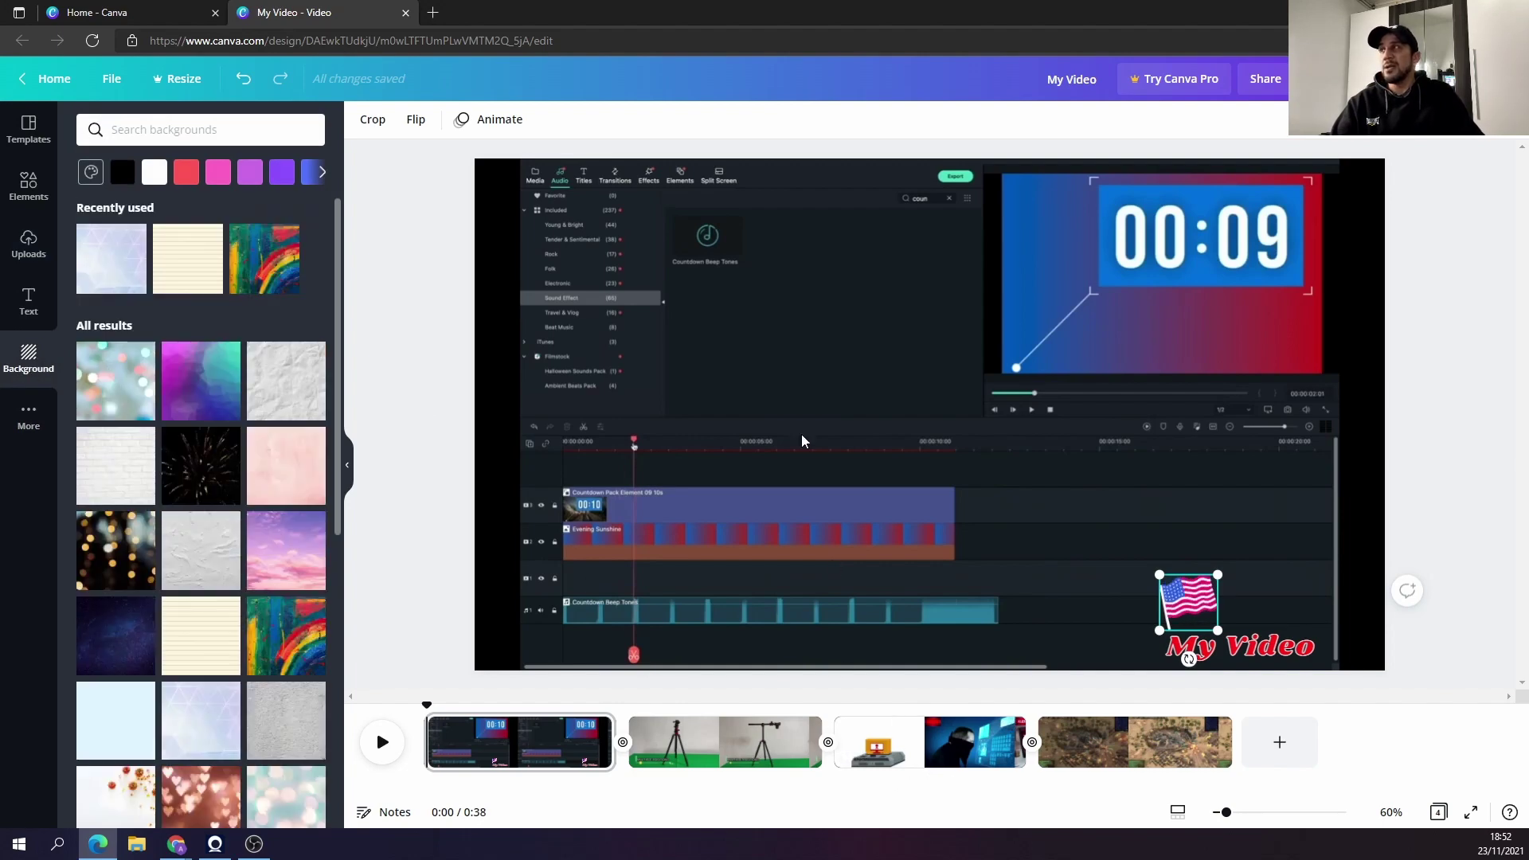
pyautogui.scroll(-4, 104, 444)
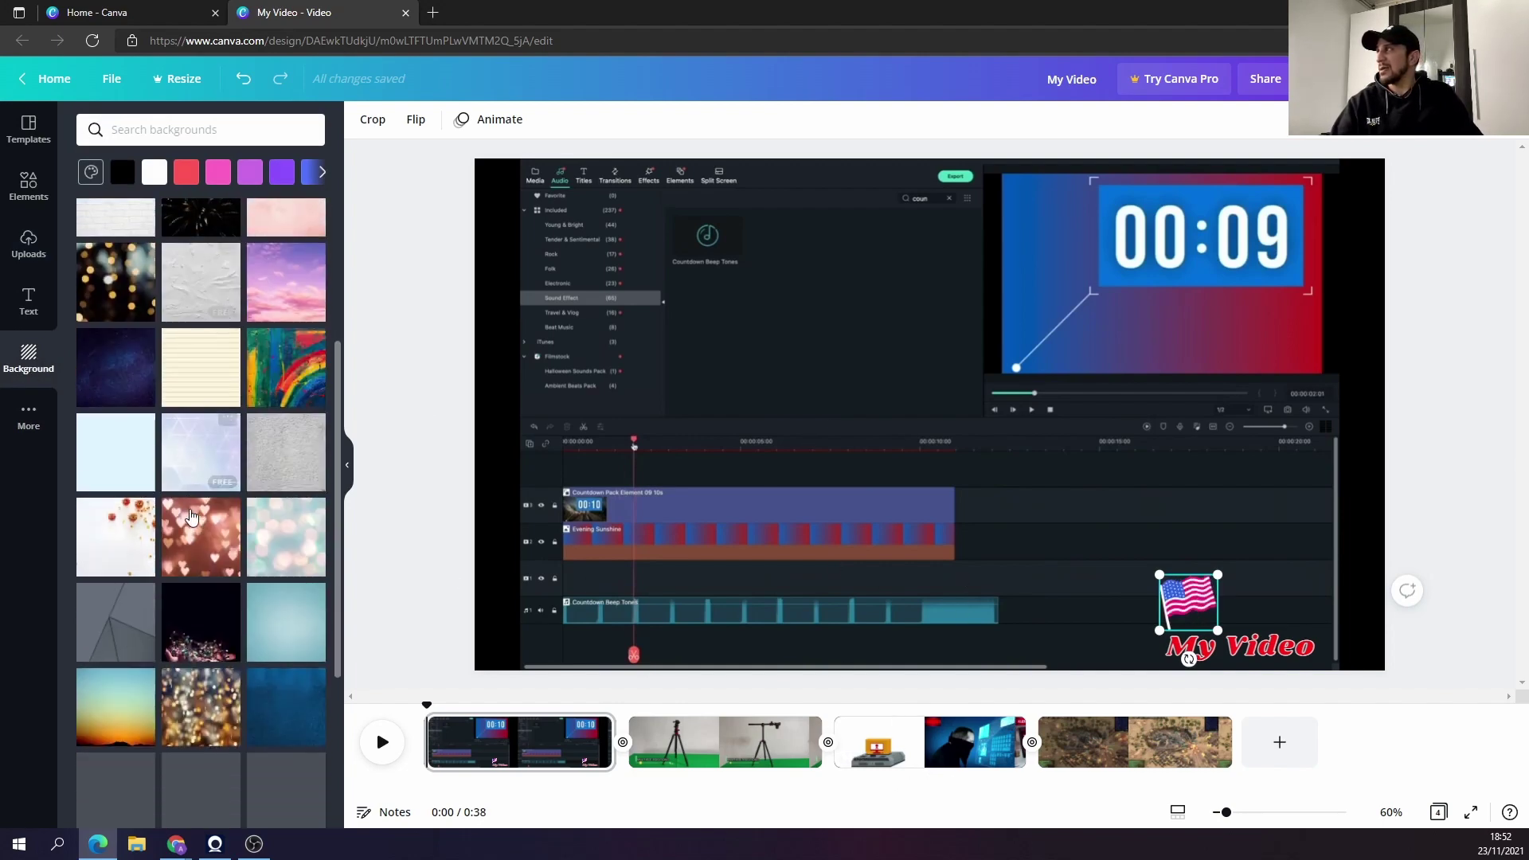
pyautogui.click(25, 430)
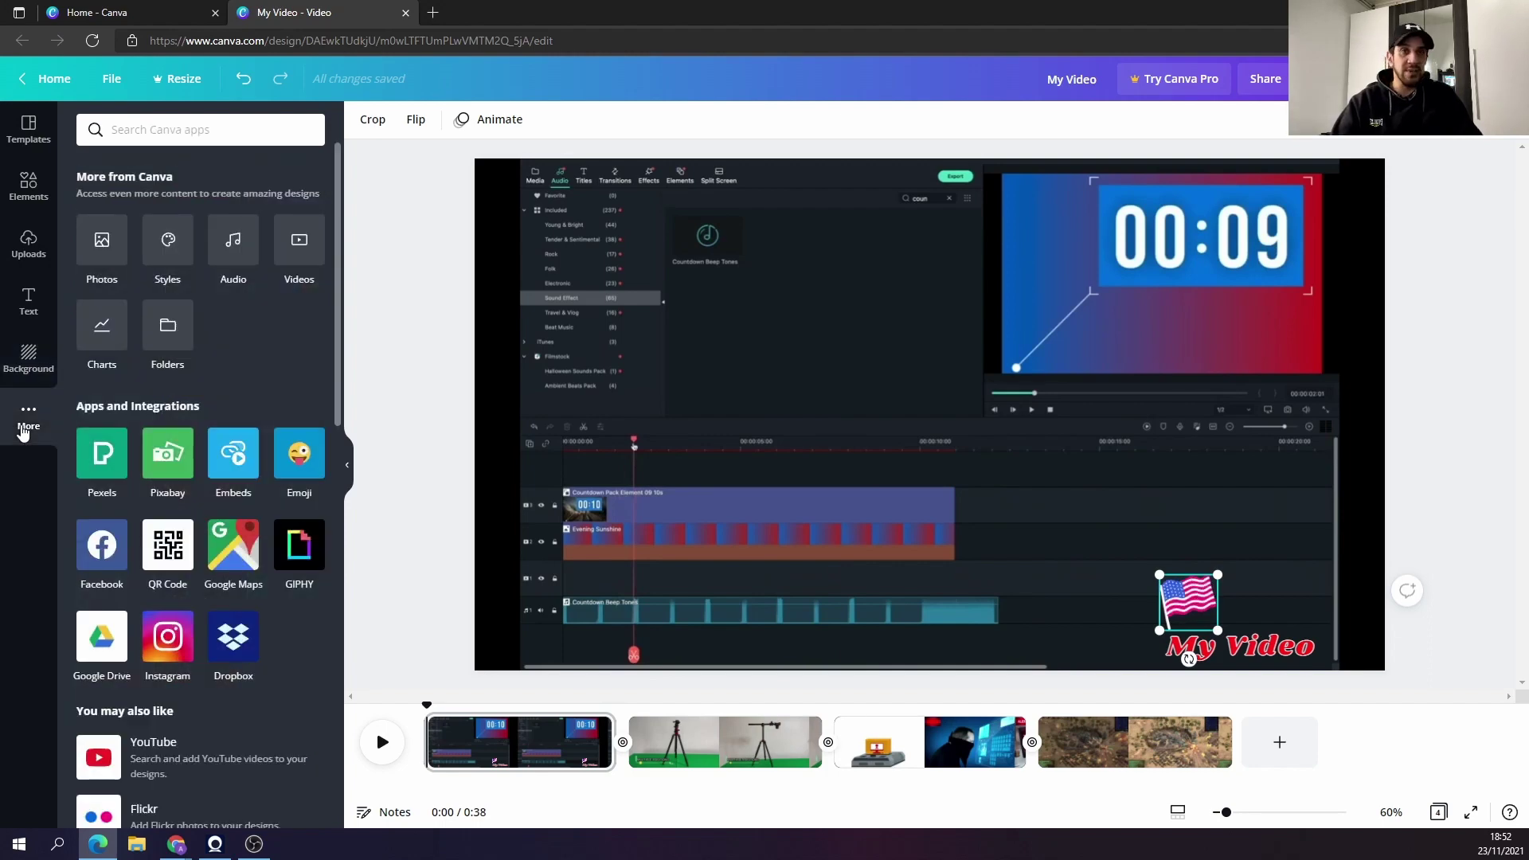
pyautogui.click(29, 197)
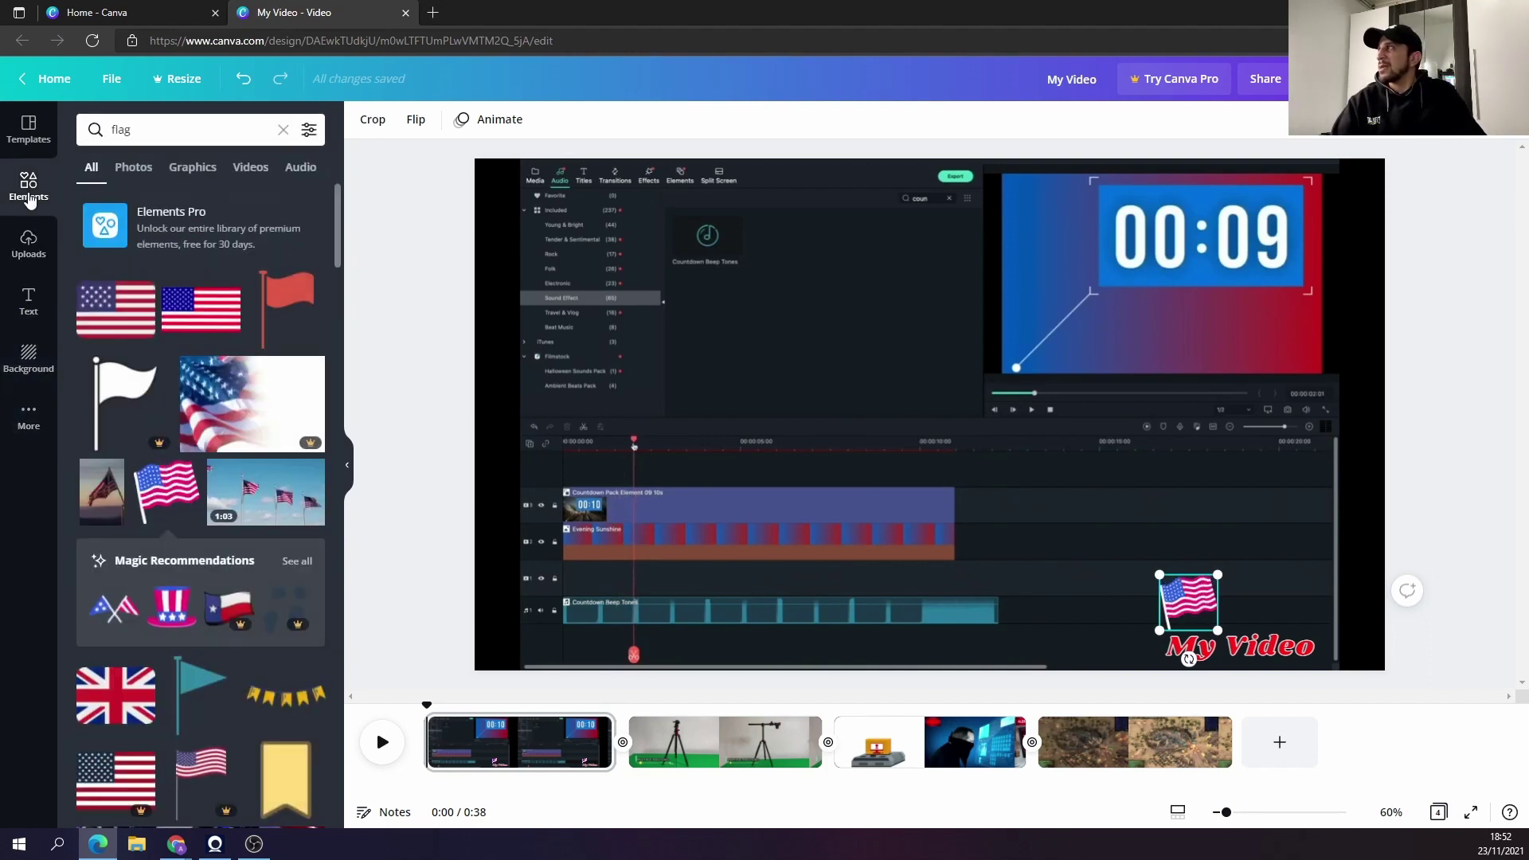
# Try trimming the first page's clip from its end, play the video from the start, and try adjusting the second page's ends.
pyautogui.click(384, 743)
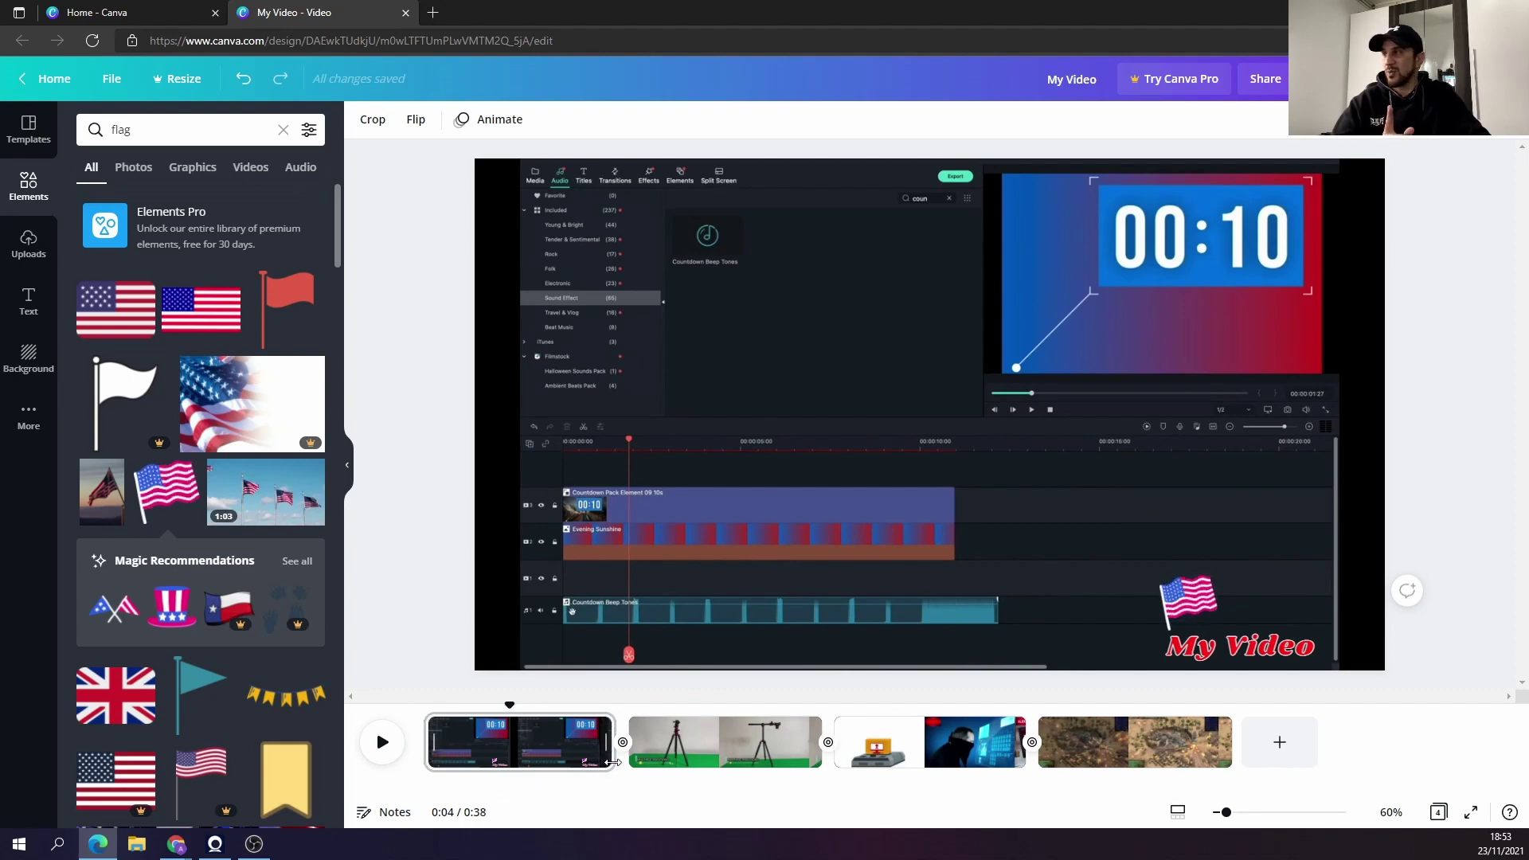
pyautogui.moveTo(612, 762); pyautogui.dragTo(489, 770)
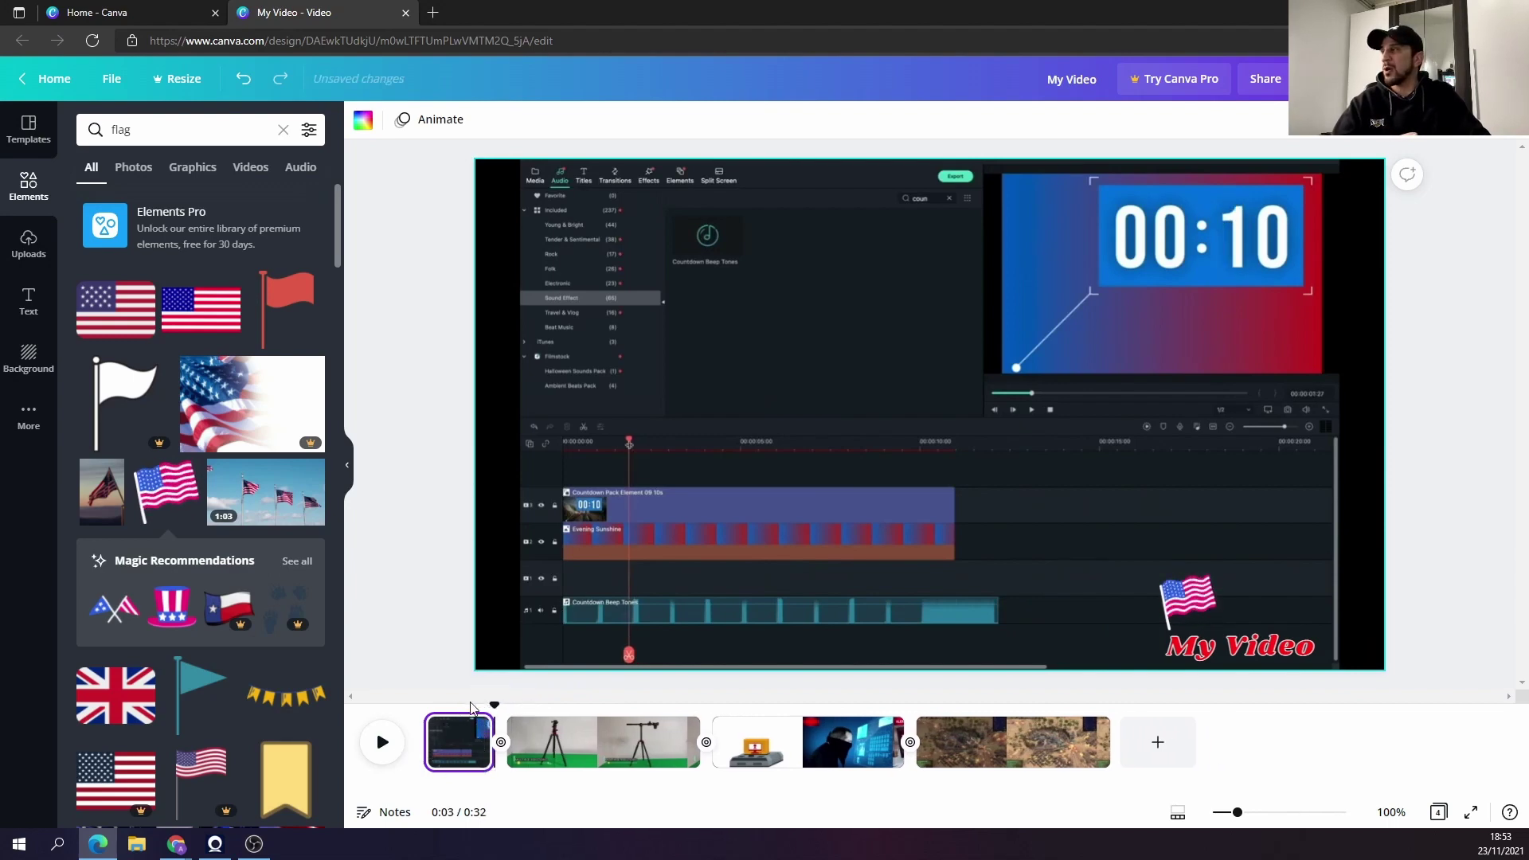
pyautogui.moveTo(495, 705); pyautogui.dragTo(425, 704)
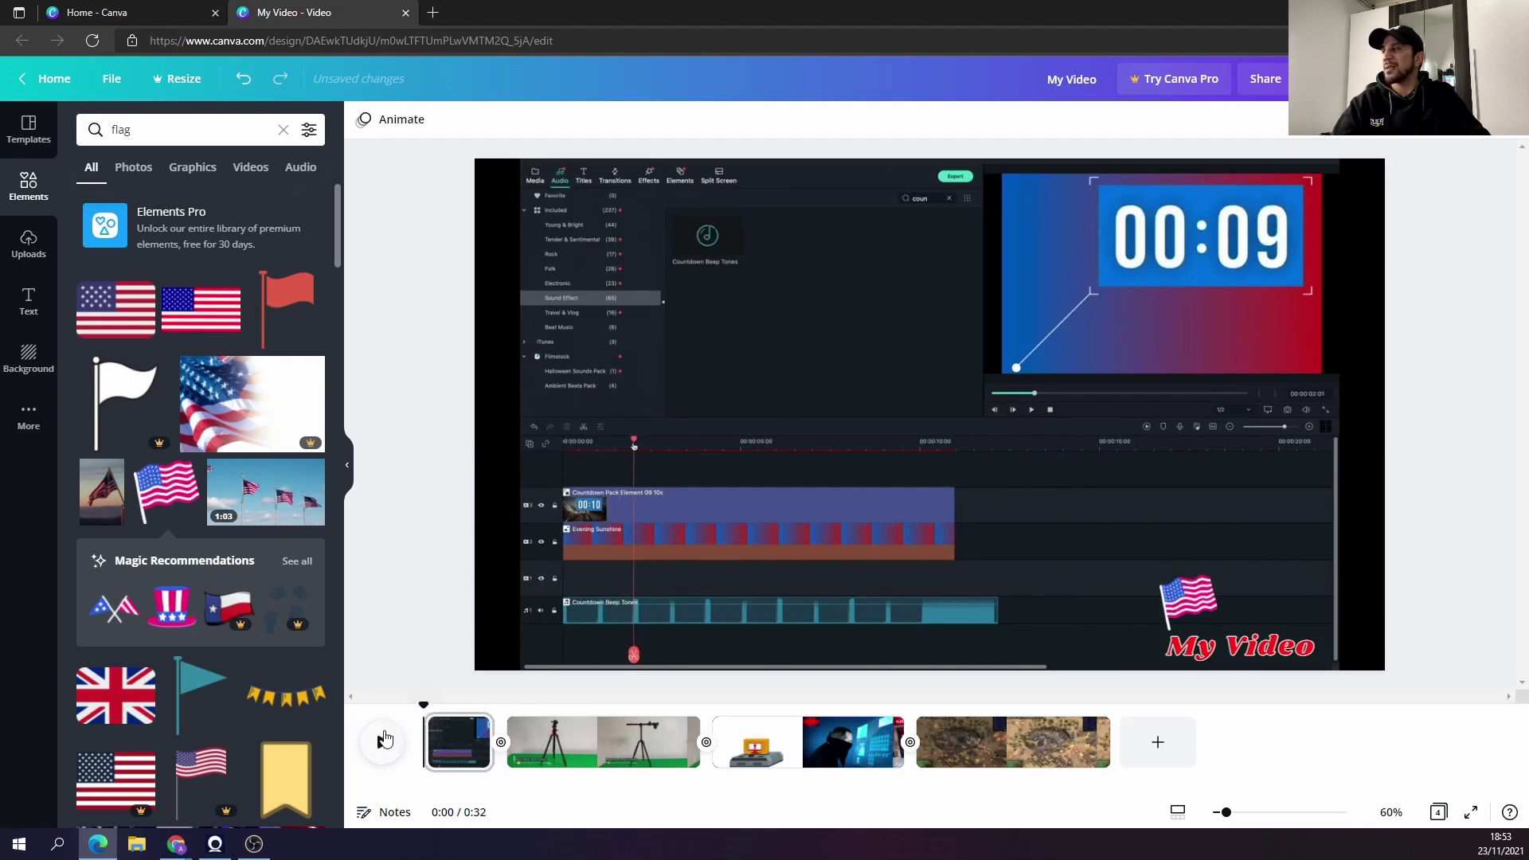
pyautogui.click(385, 741)
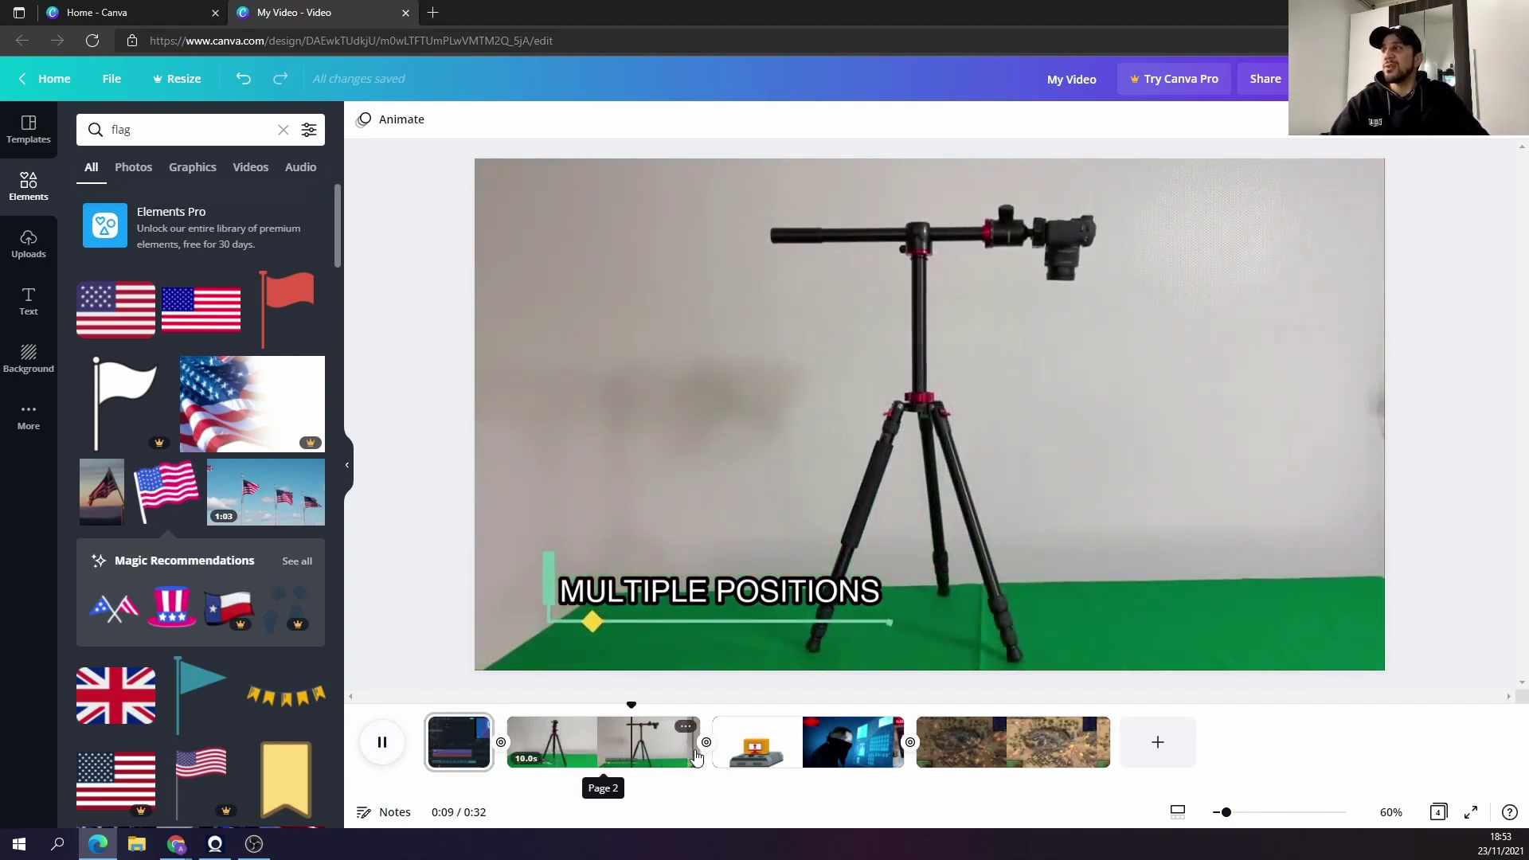
pyautogui.moveTo(697, 756)
pyautogui.mouseDown()
pyautogui.moveTo(595, 762)
pyautogui.moveTo(723, 762)
pyautogui.moveTo(624, 762)
pyautogui.moveTo(701, 762)
pyautogui.mouseUp()
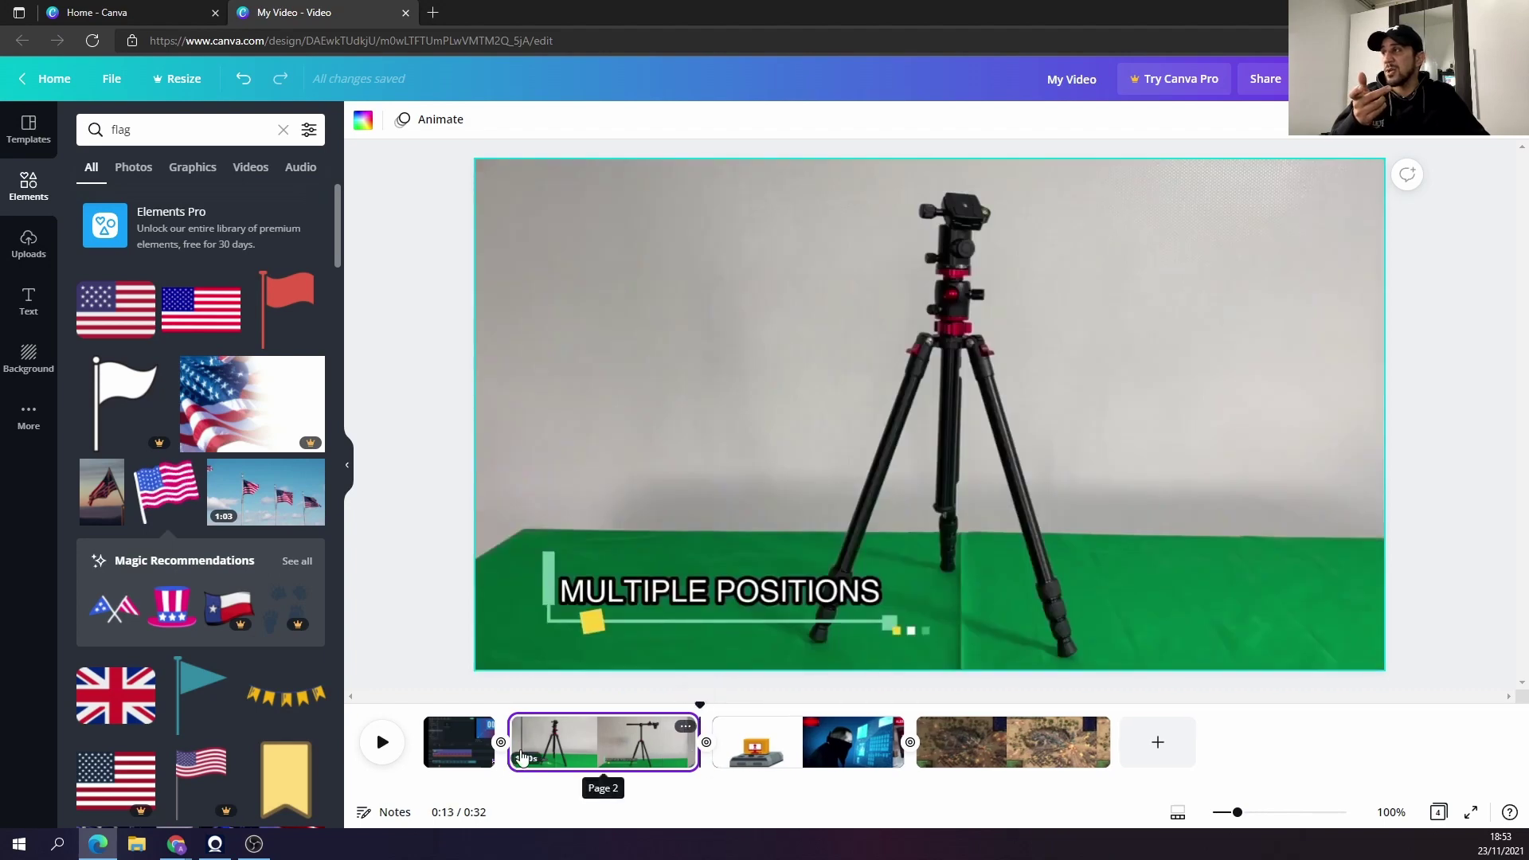
pyautogui.moveTo(514, 757); pyautogui.dragTo(648, 758)
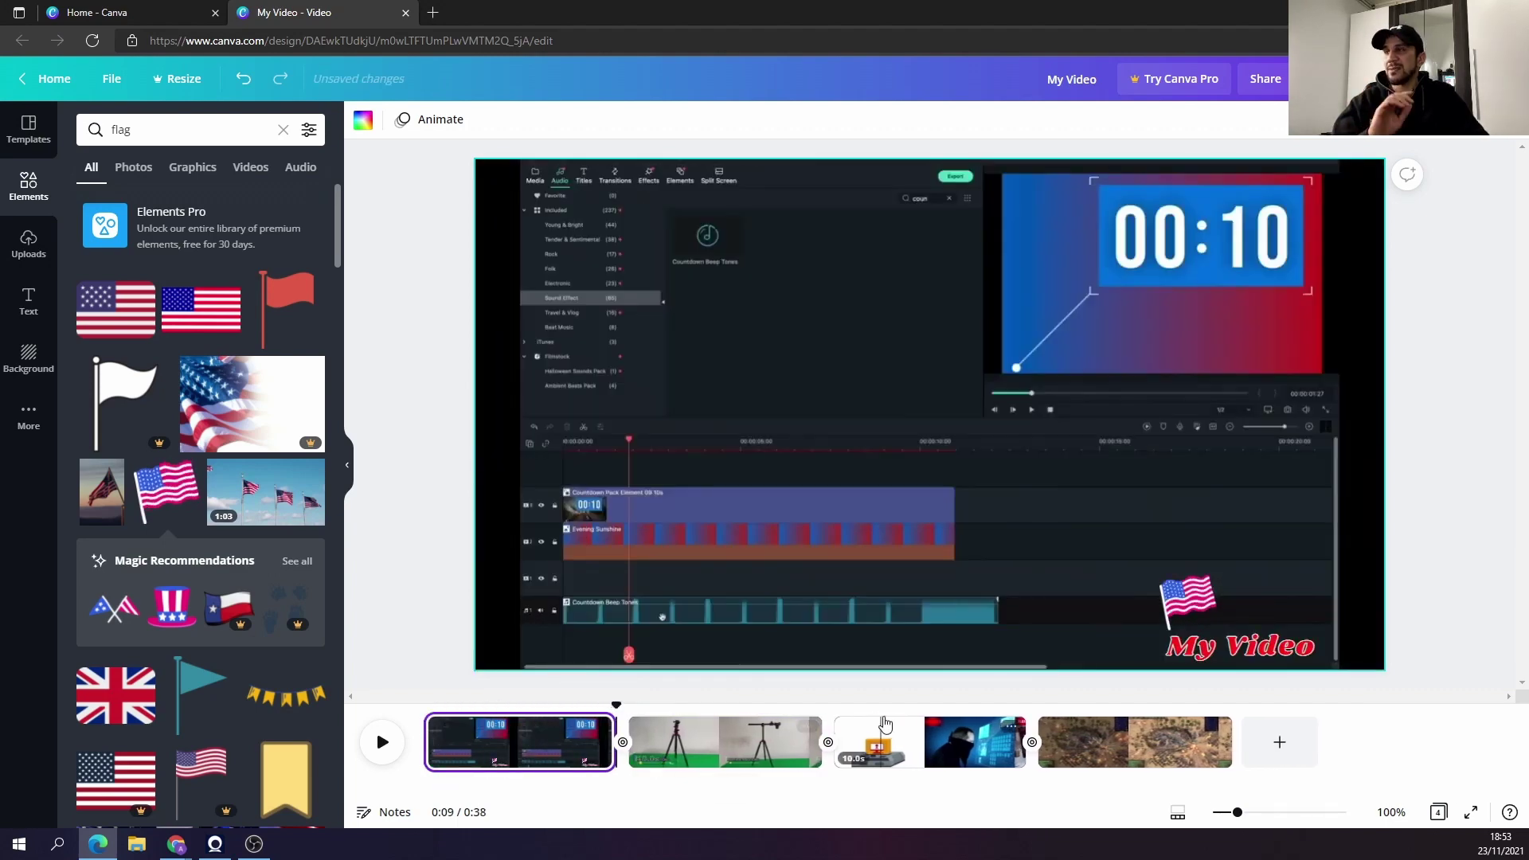
# Play the video to review its pages and transitions while glancing through the flag results.
pyautogui.click(382, 741)
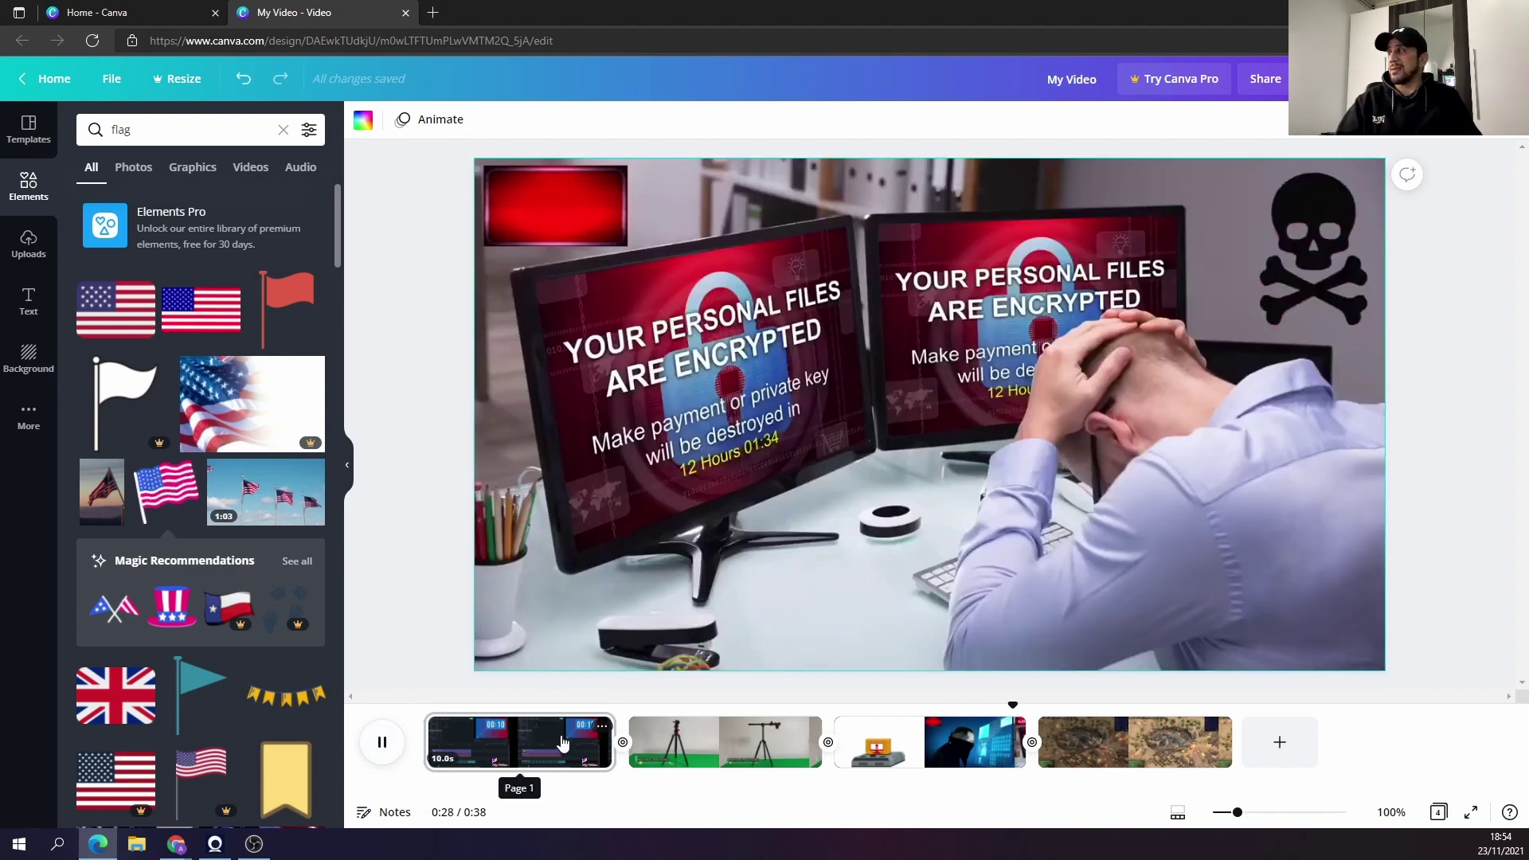
pyautogui.scroll(-8, 239, 526)
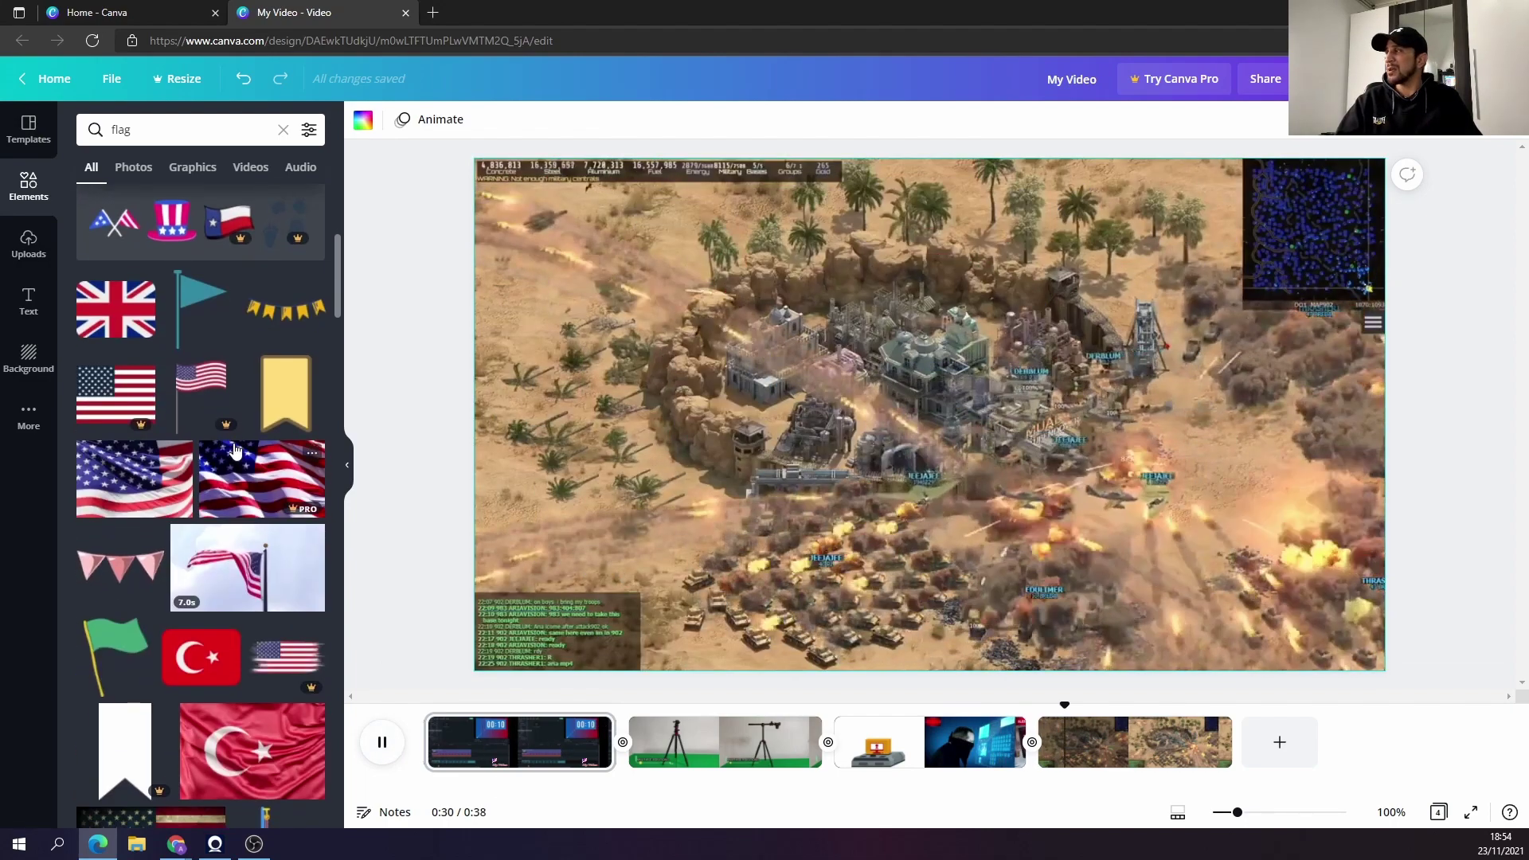
pyautogui.scroll(8, 235, 452)
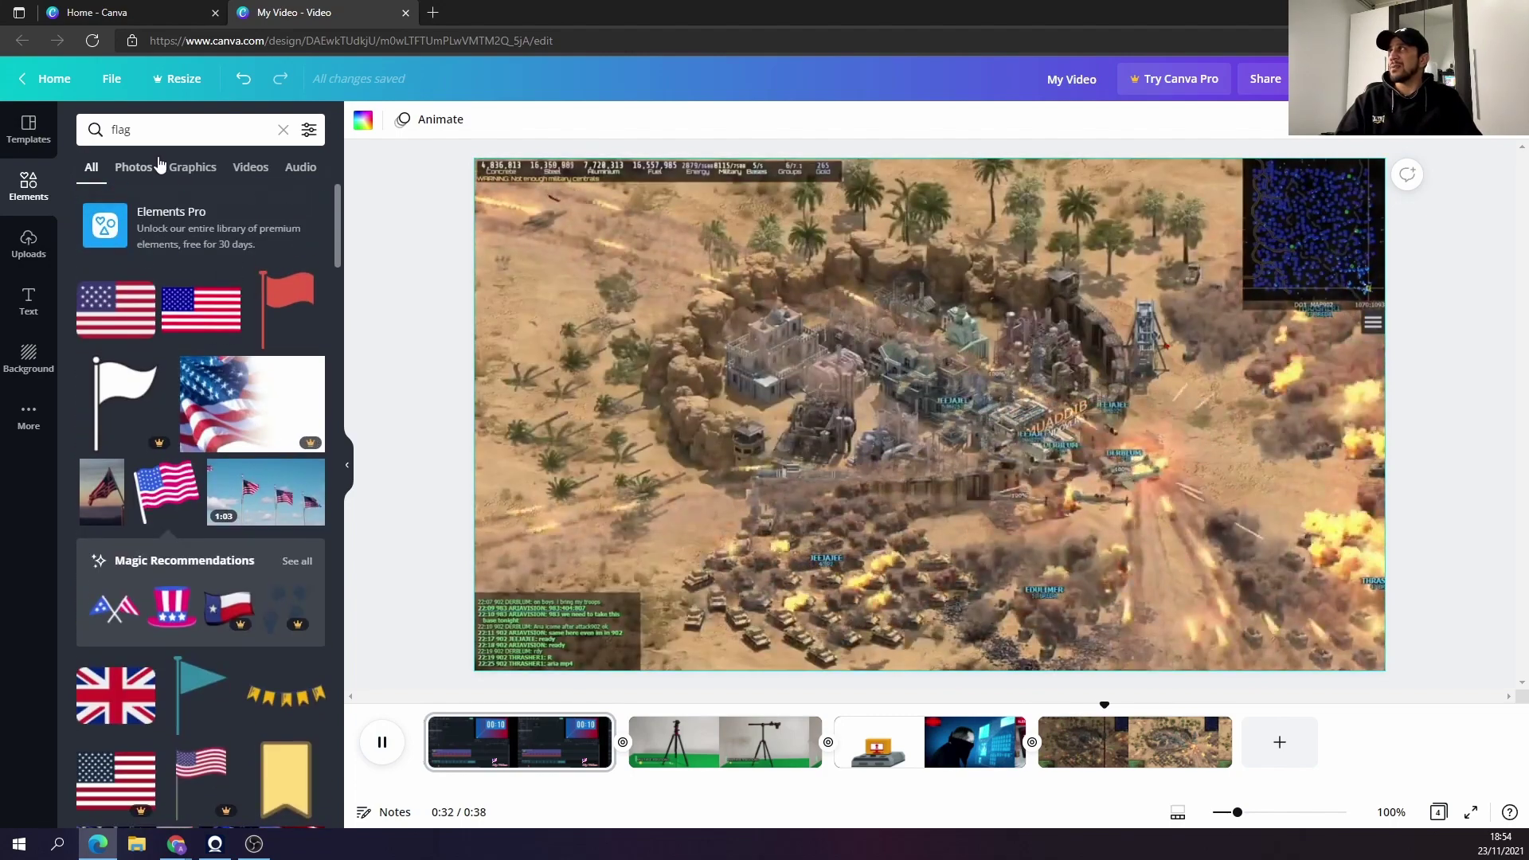
# Search the elements for "stickers" and look through the results.
pyautogui.click(166, 126)
pyautogui.write('s')
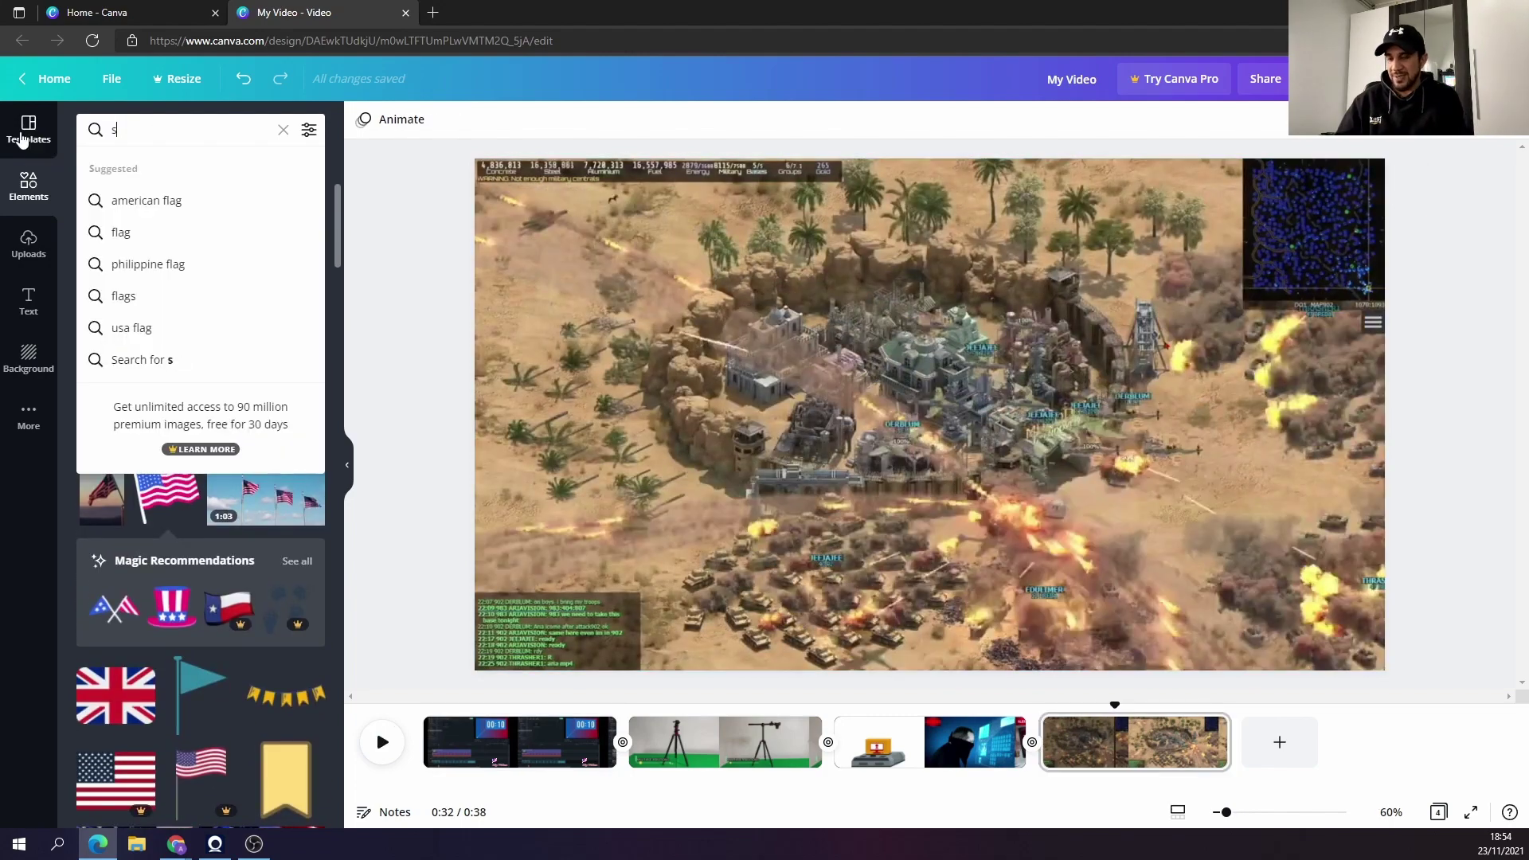
pyautogui.write('tickers')
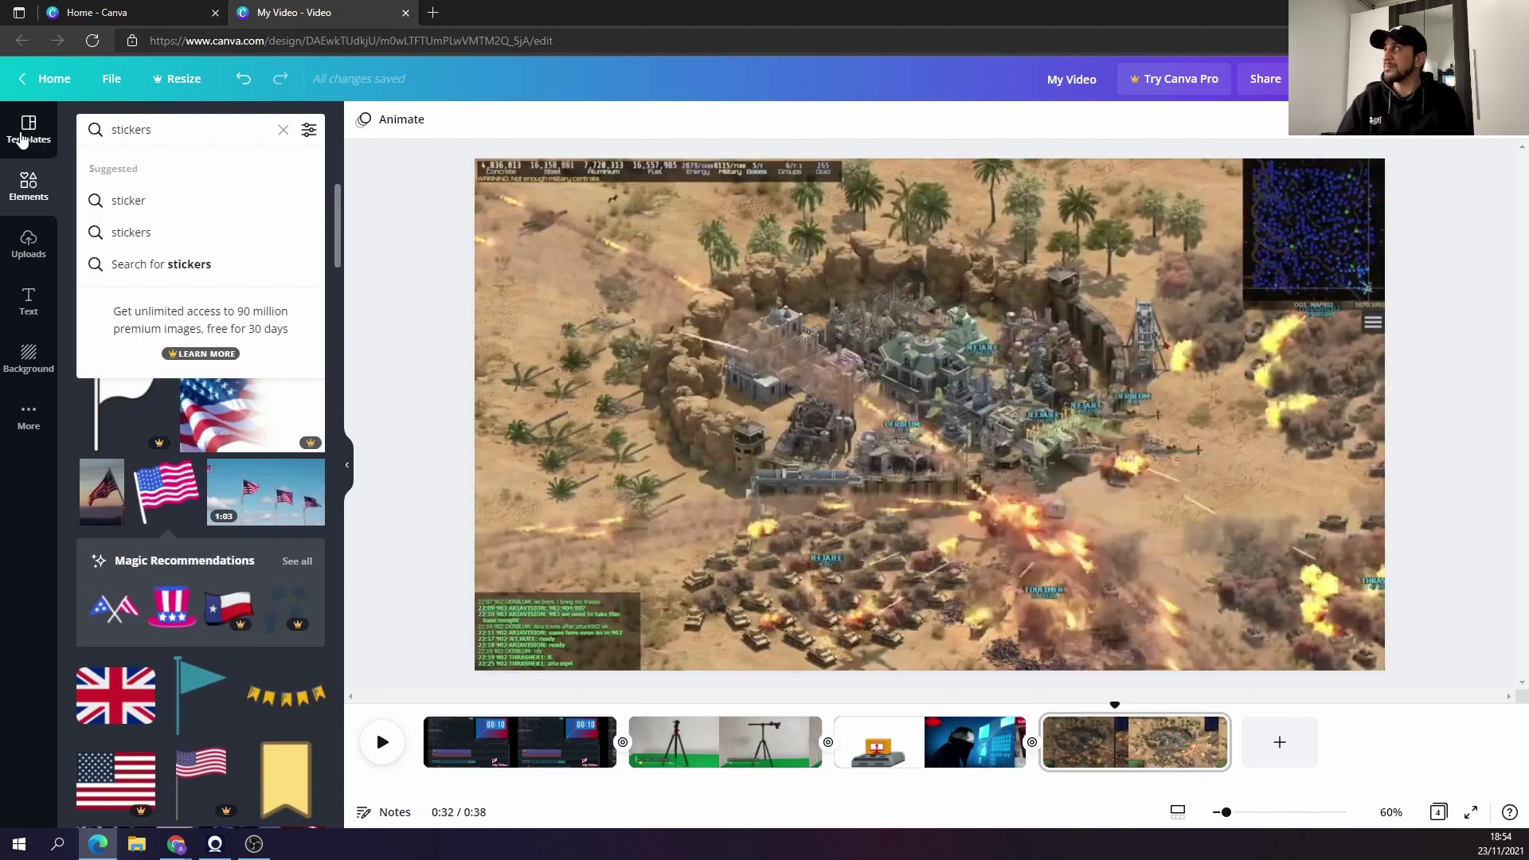
pyautogui.press('Return')
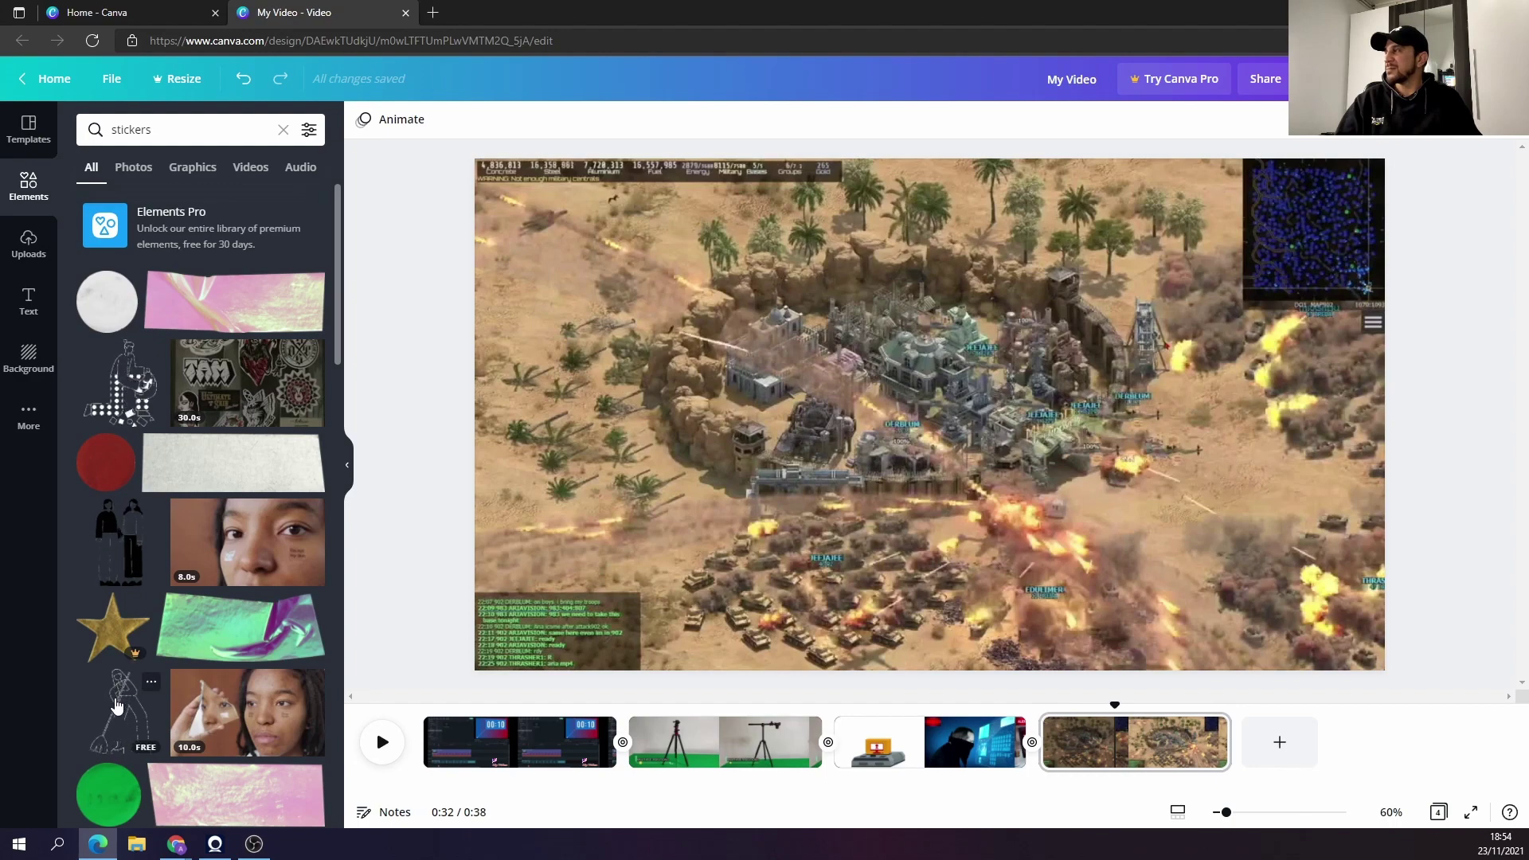
pyautogui.scroll(-3, 102, 708)
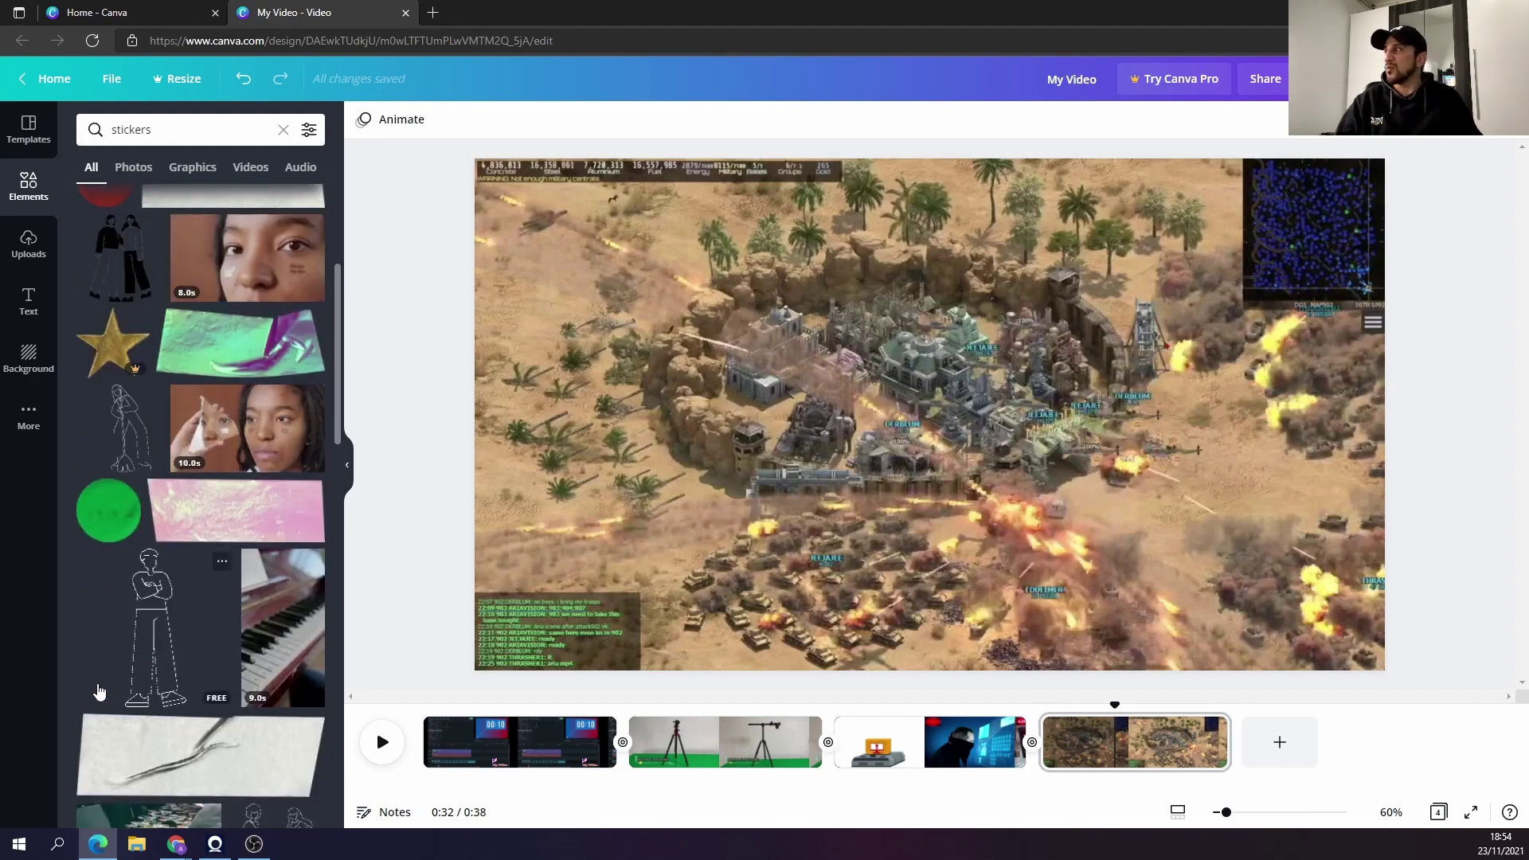
pyautogui.scroll(-4, 140, 642)
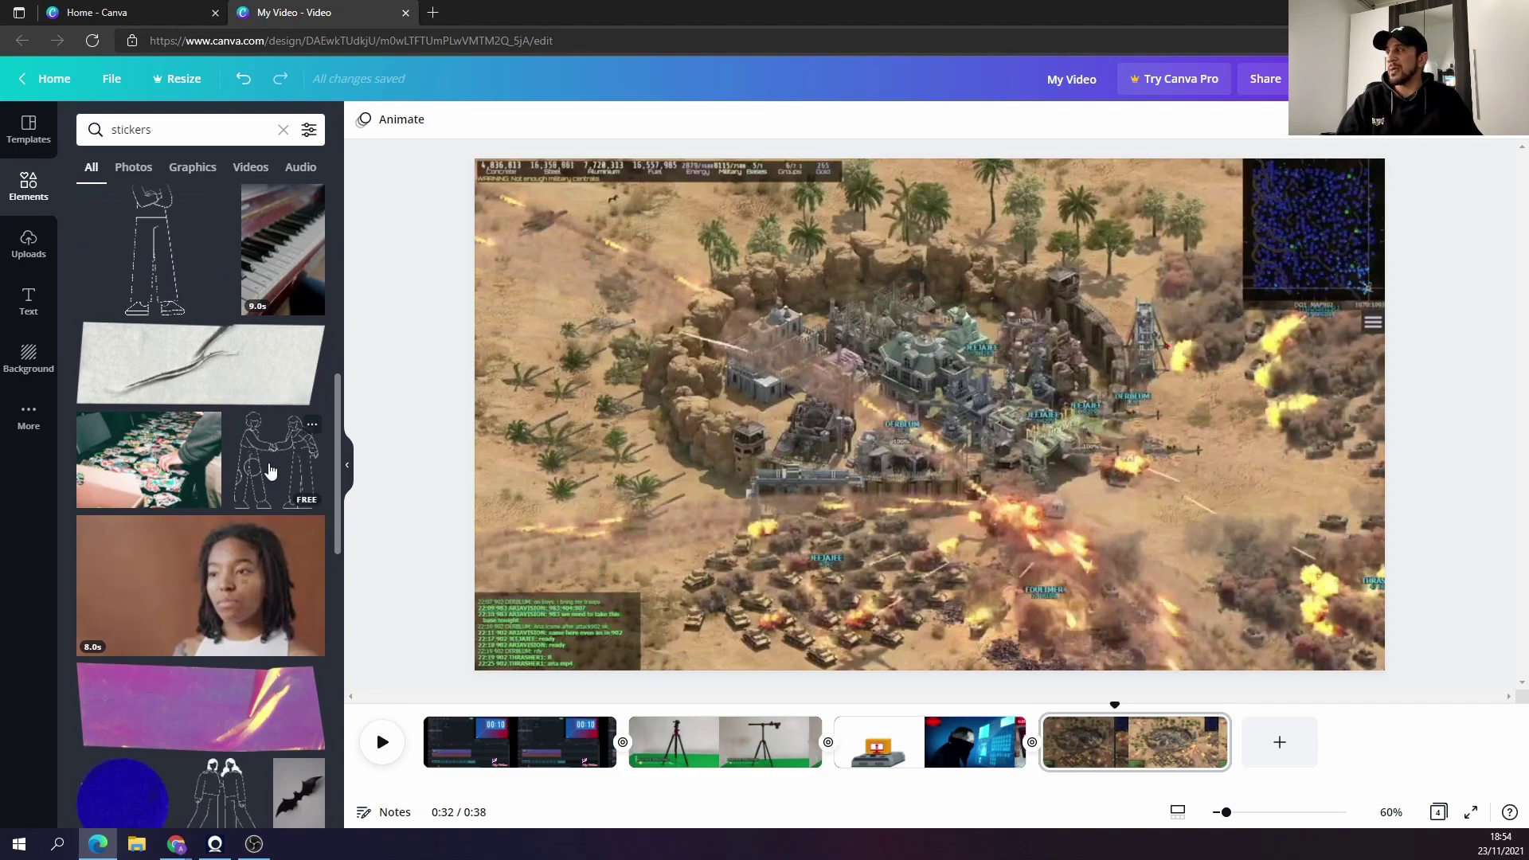
# Try adding the outlined handshake sticker to the fourth page, check its element animations, and delete it.
pyautogui.click(271, 470)
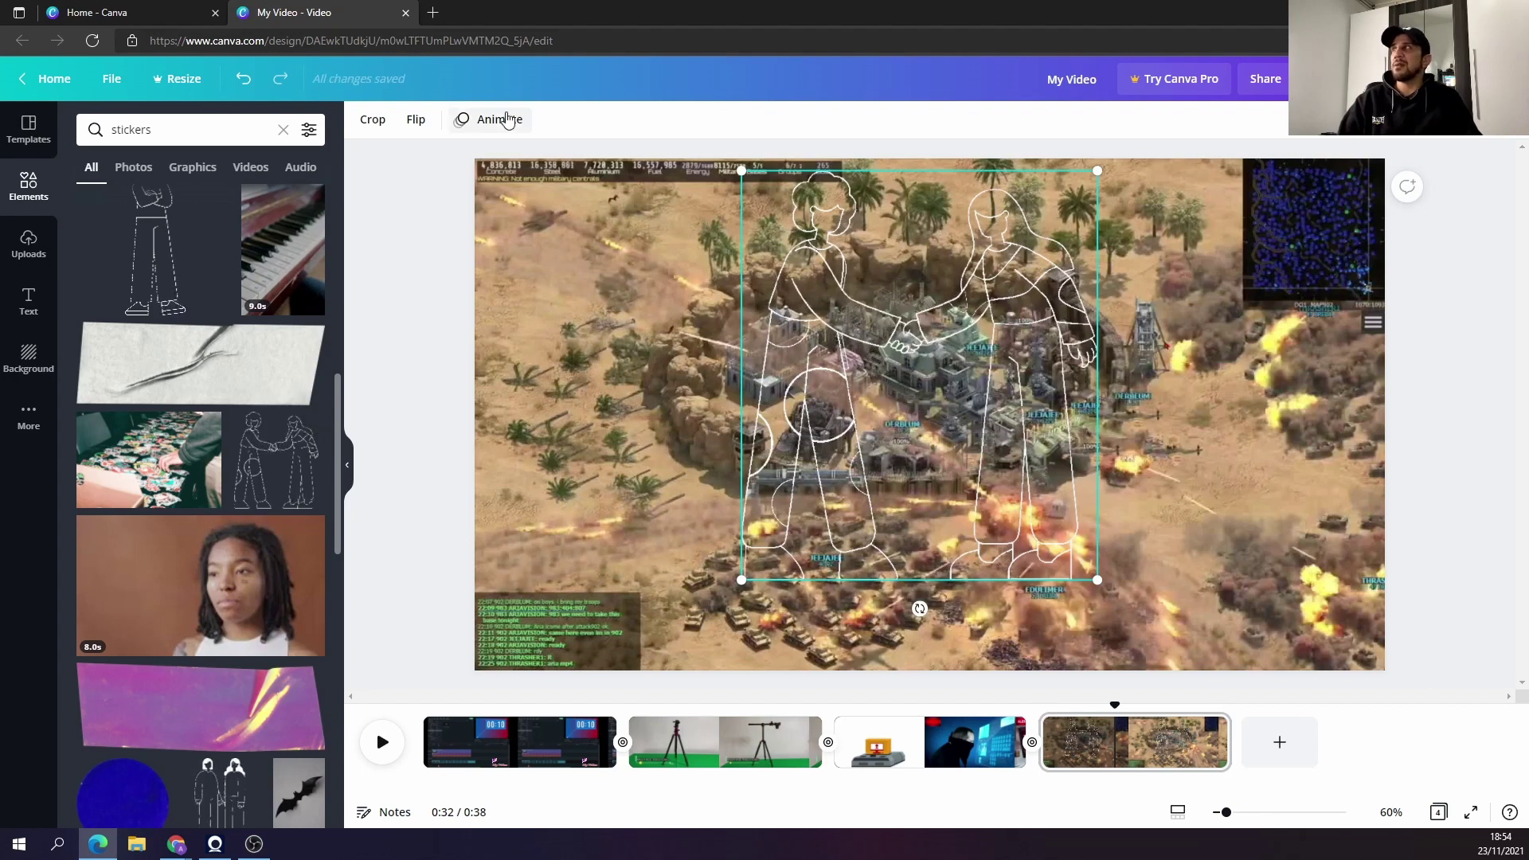
pyautogui.click(506, 119)
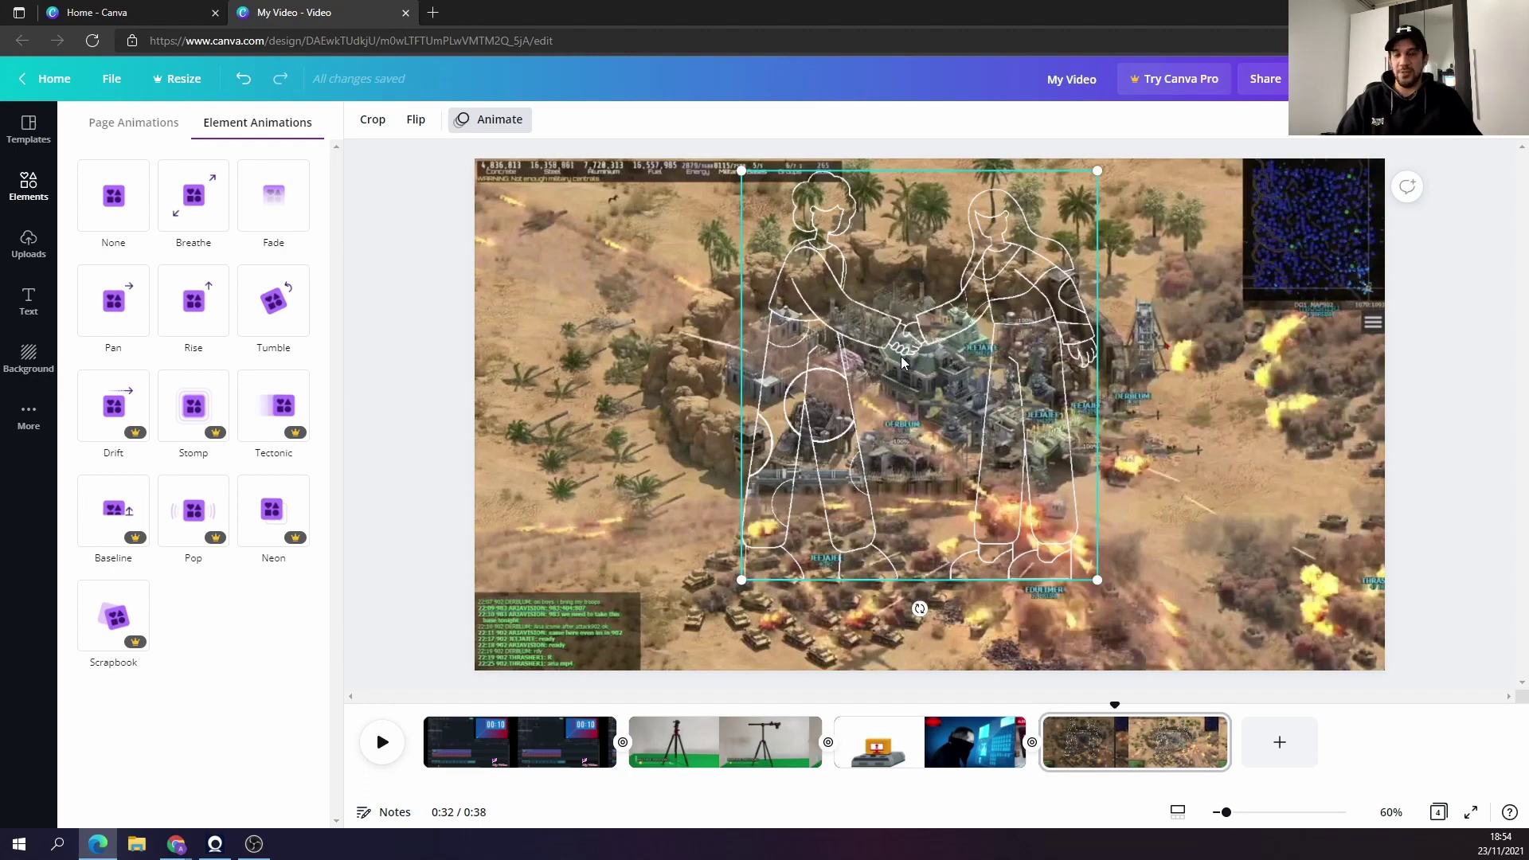
pyautogui.press('Delete')
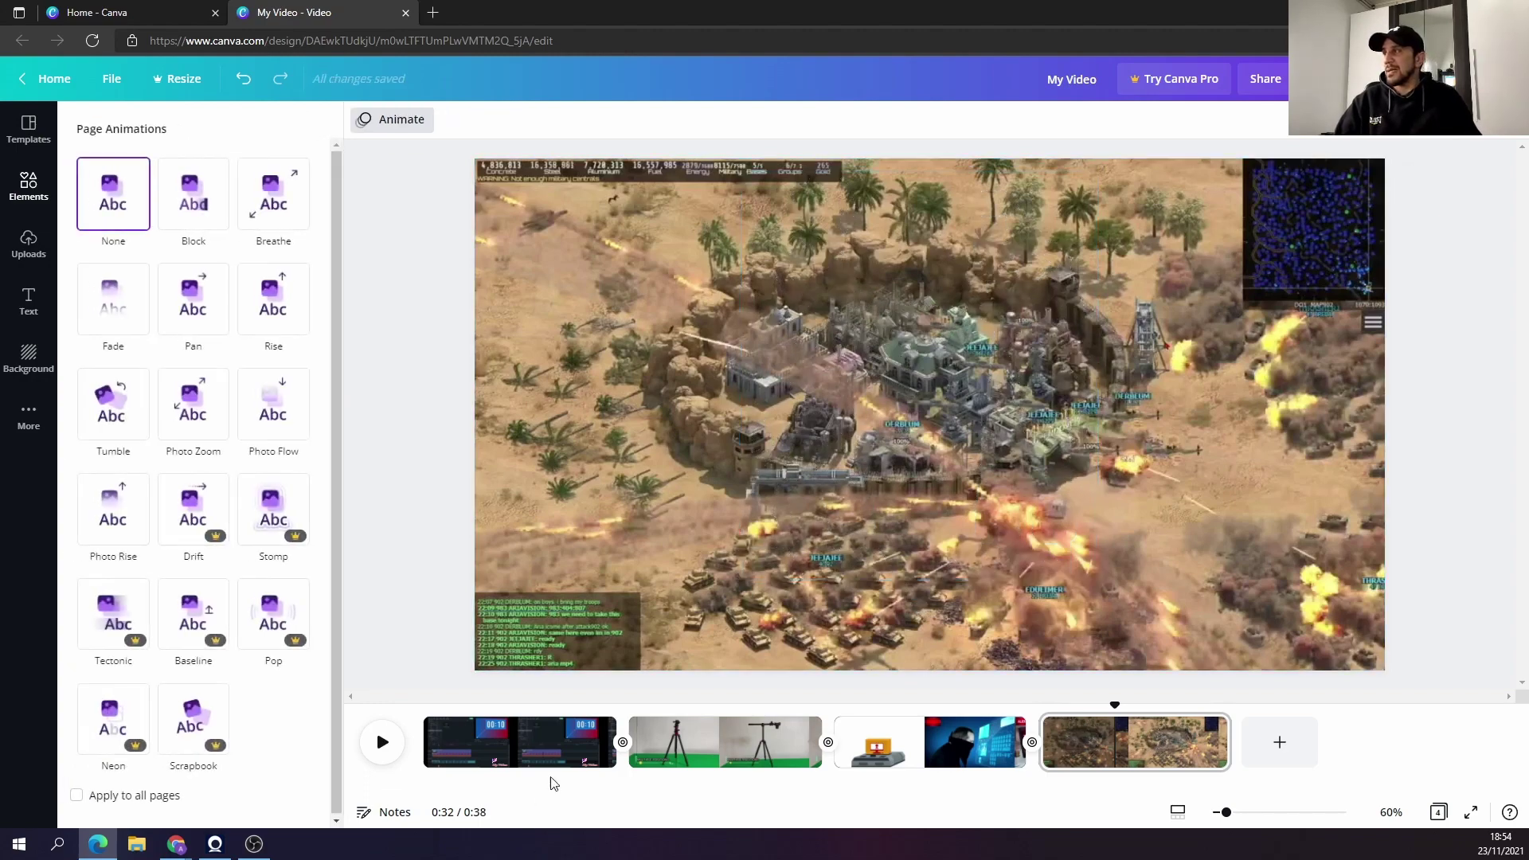
# Check the text effects of the first page's "My Video" title and open its text animations.
pyautogui.click(569, 764)
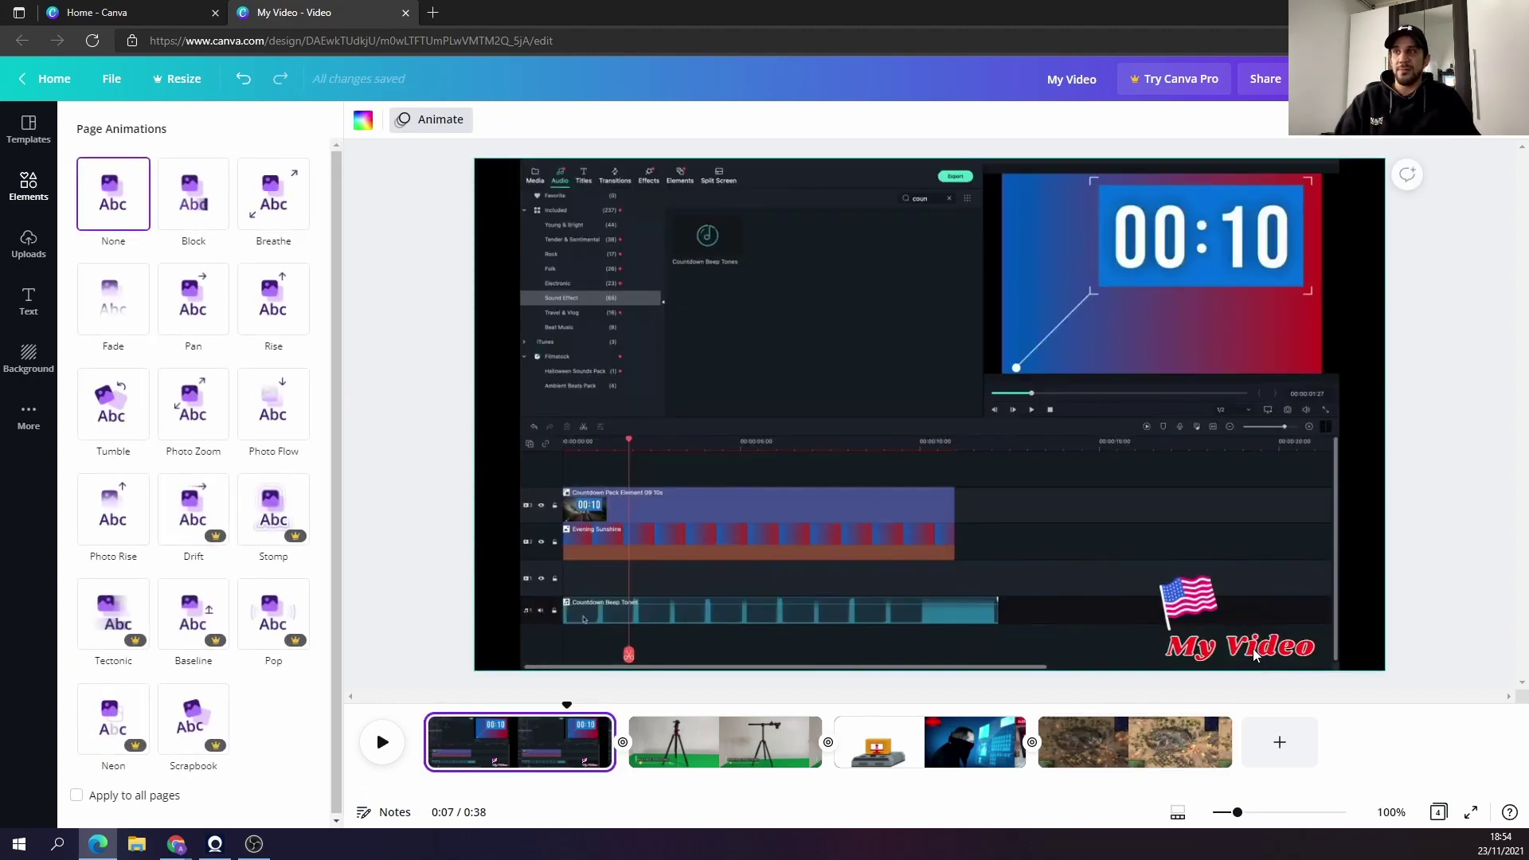
pyautogui.click(1255, 654)
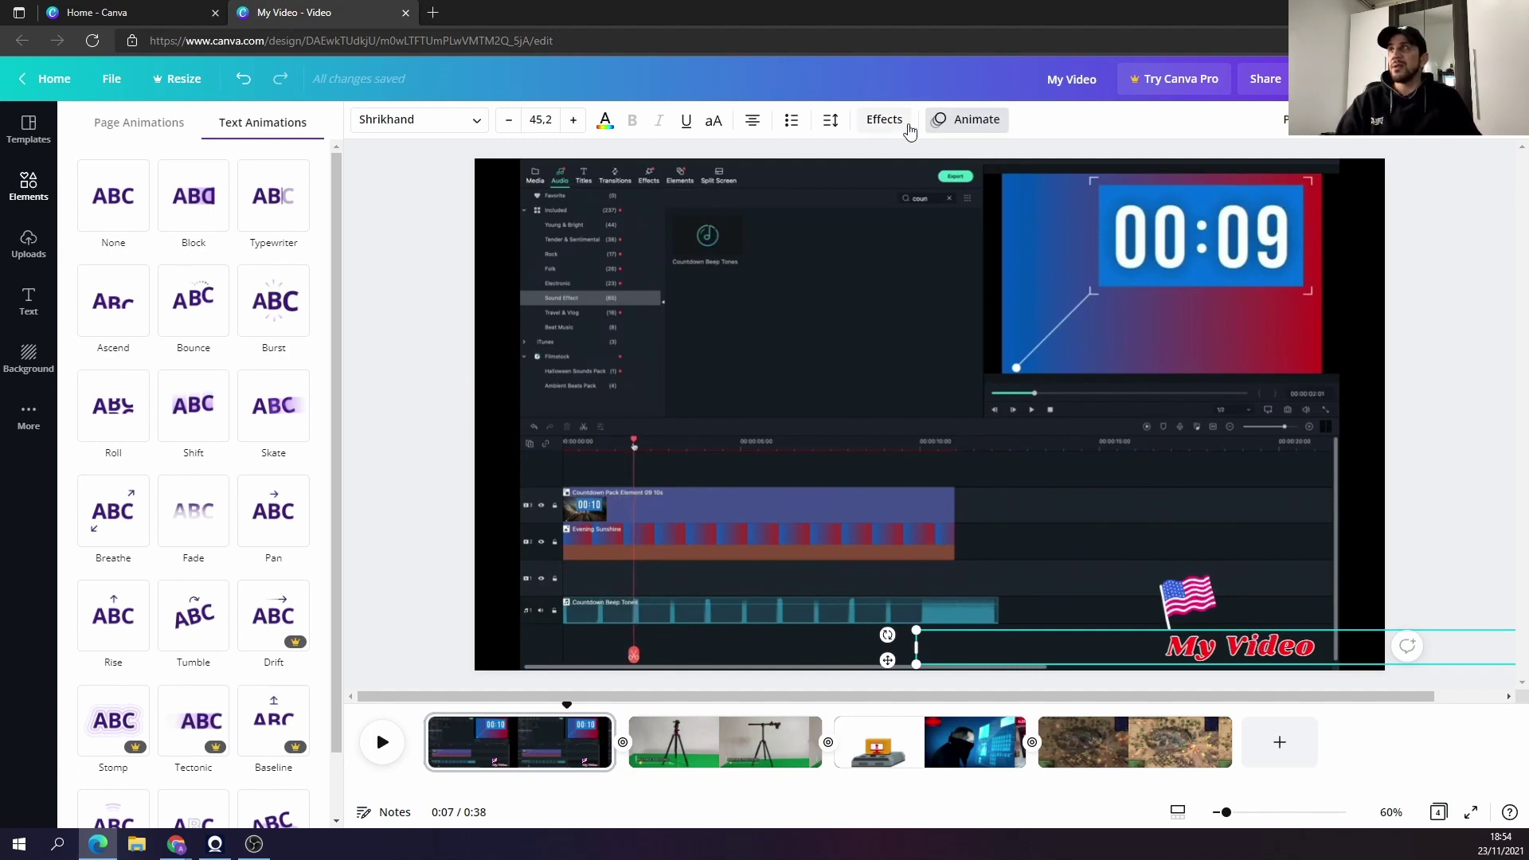
pyautogui.click(907, 126)
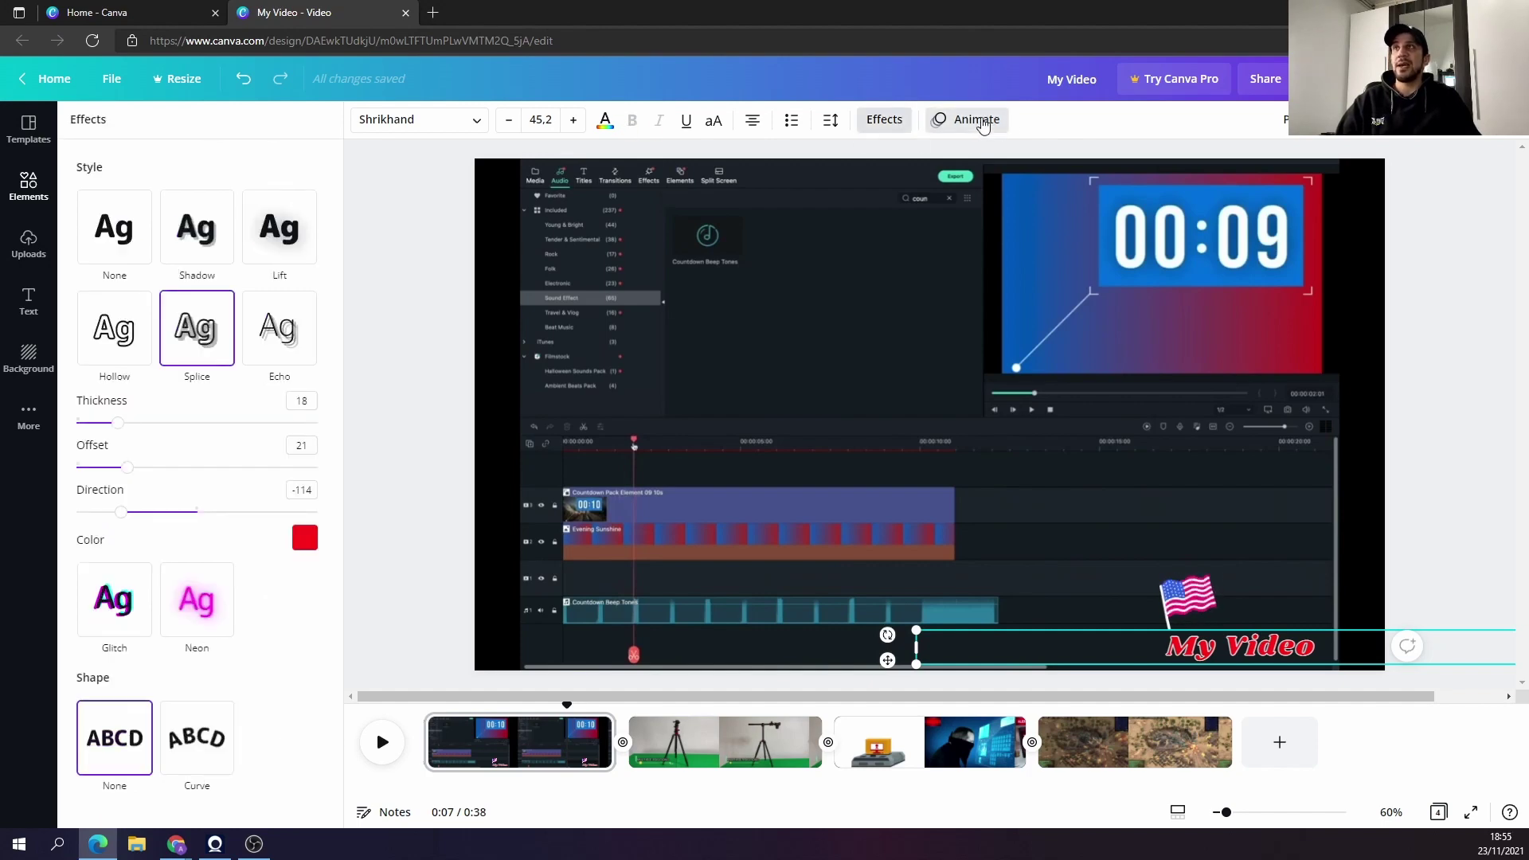
pyautogui.click(985, 124)
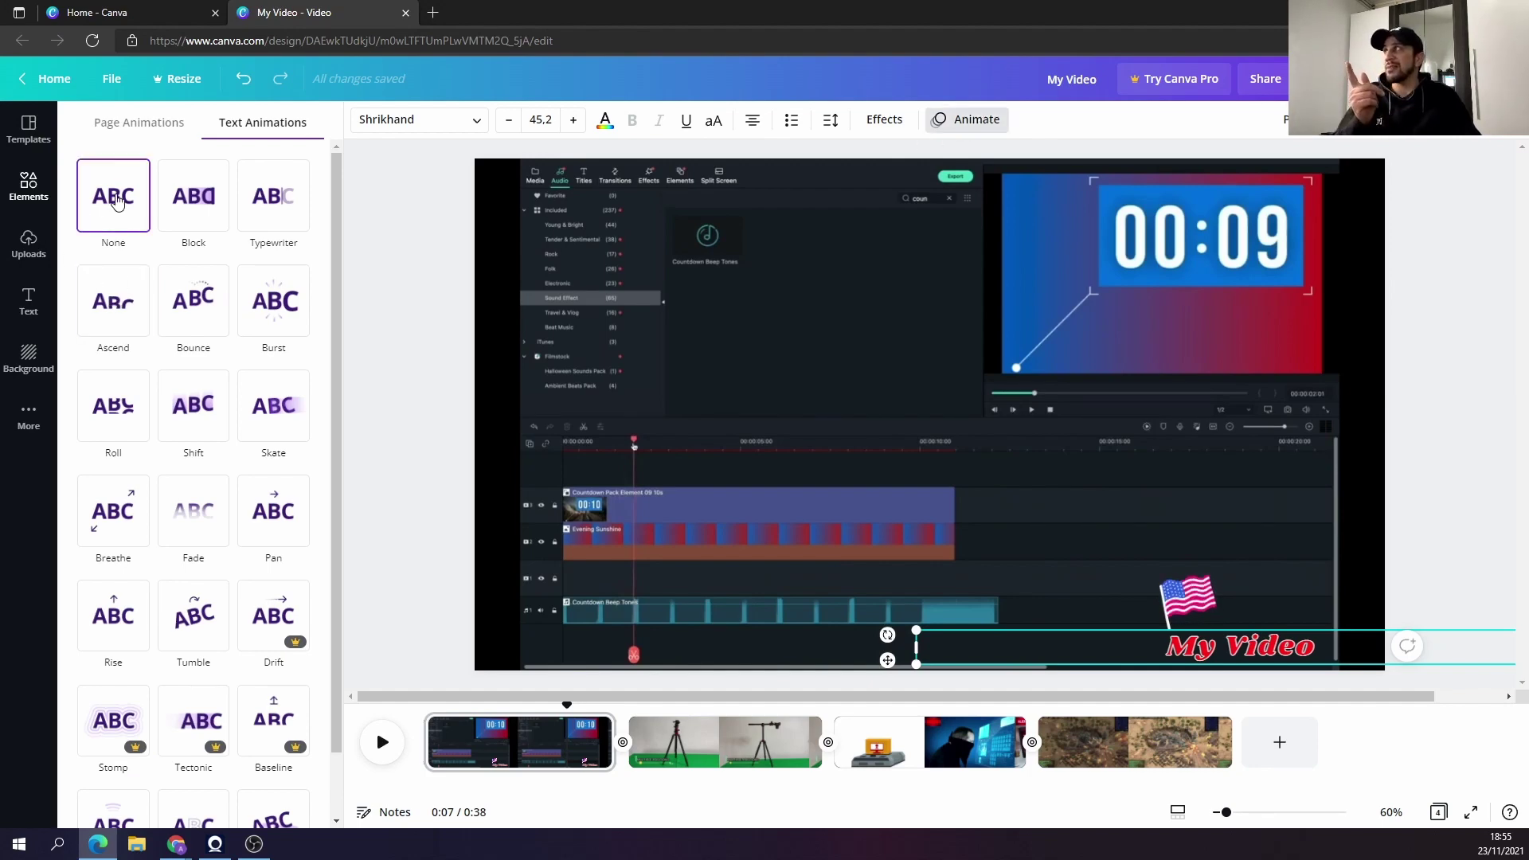
# Preview text animations on the "My Video" title, including Block, Typewriter, Ascend, Bounce, Skate, Tumble, Drift and Rise.
pyautogui.click(181, 202)
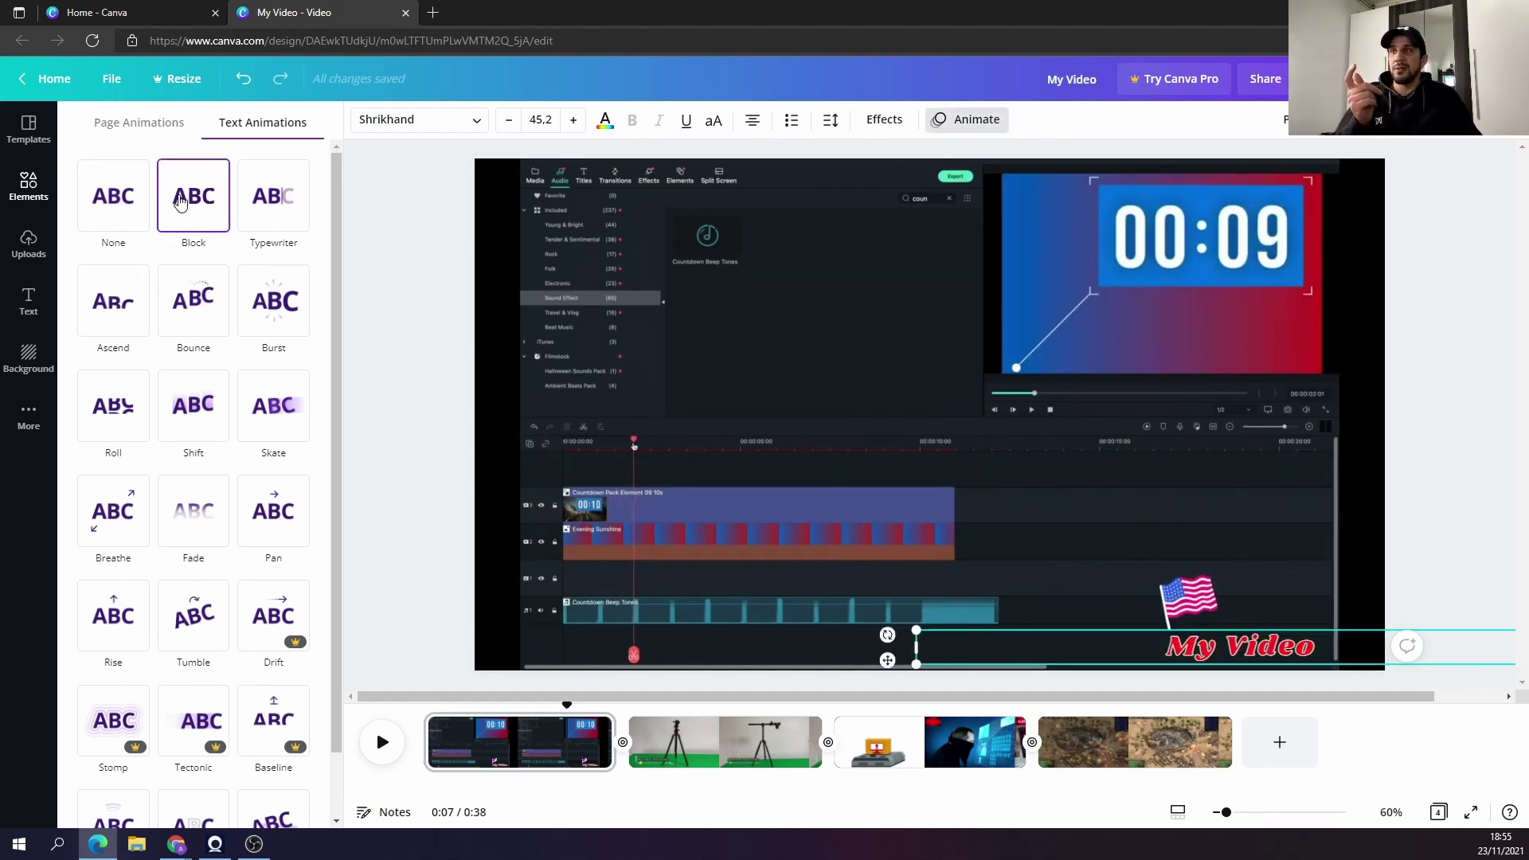
pyautogui.click(254, 204)
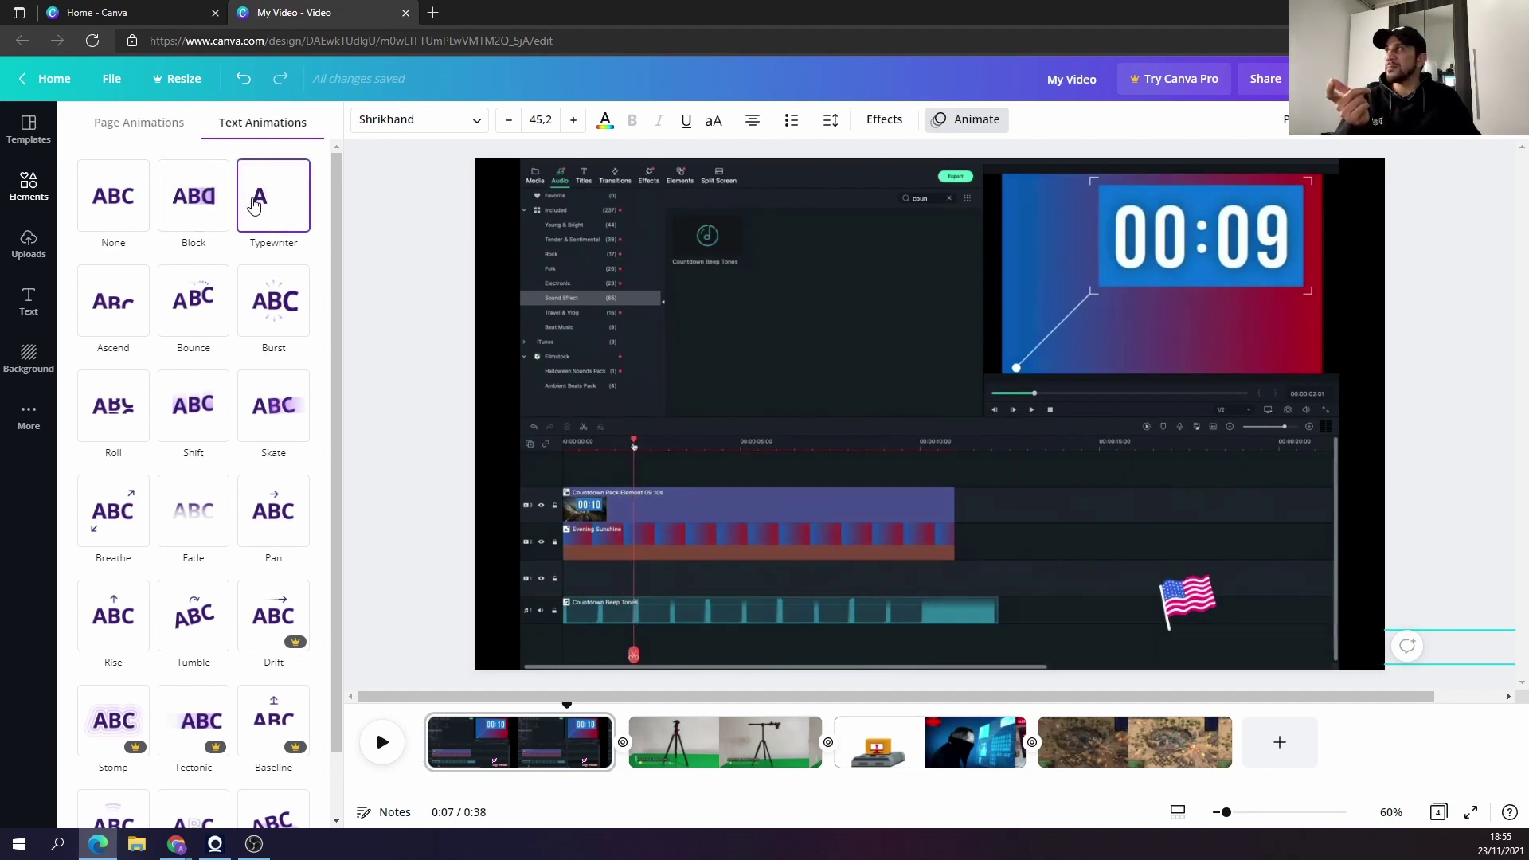
pyautogui.click(145, 301)
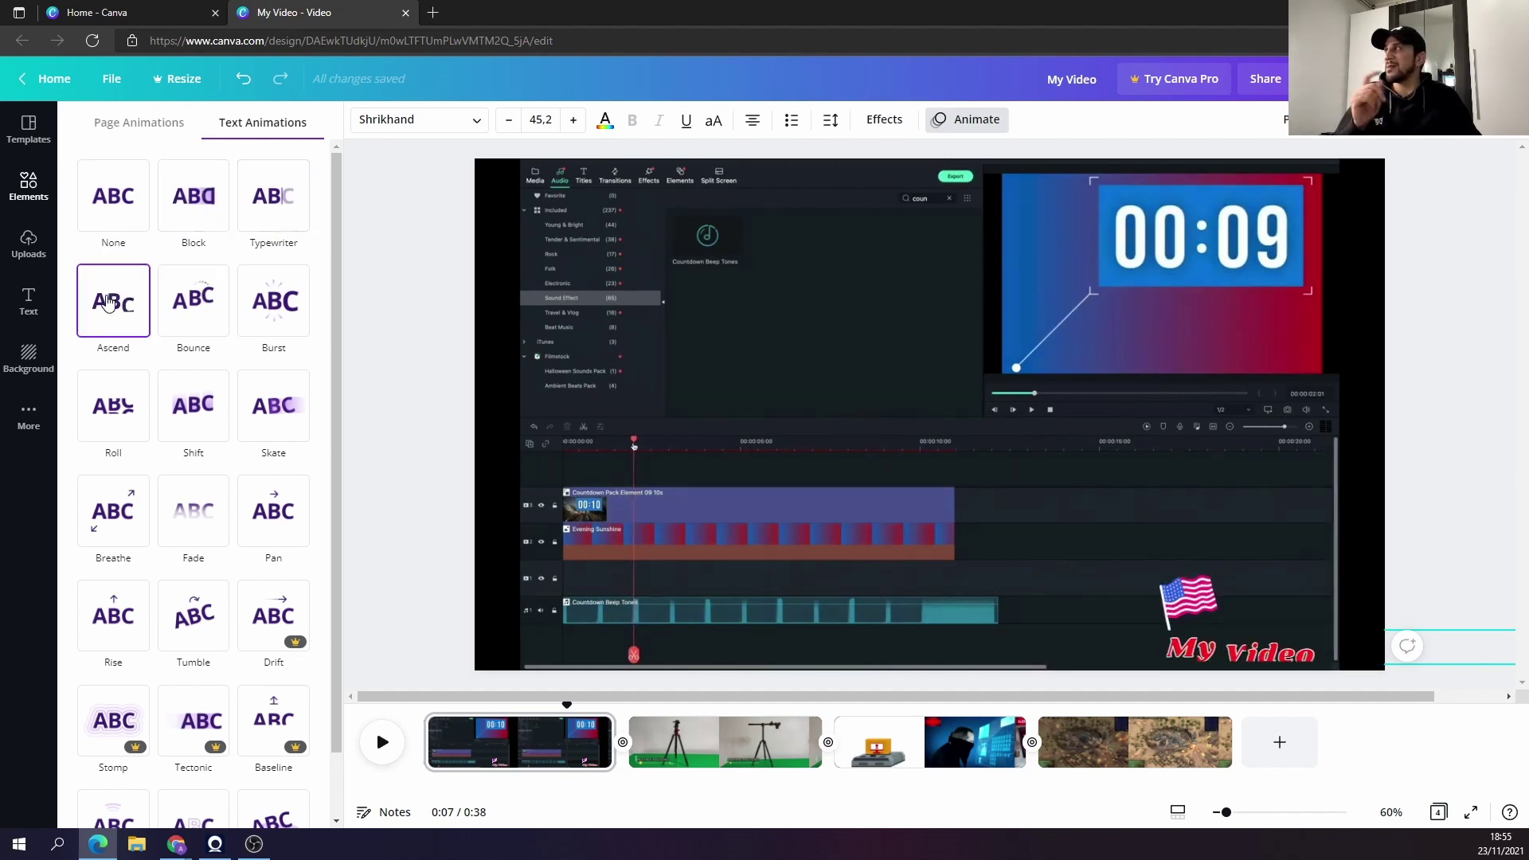
pyautogui.click(204, 302)
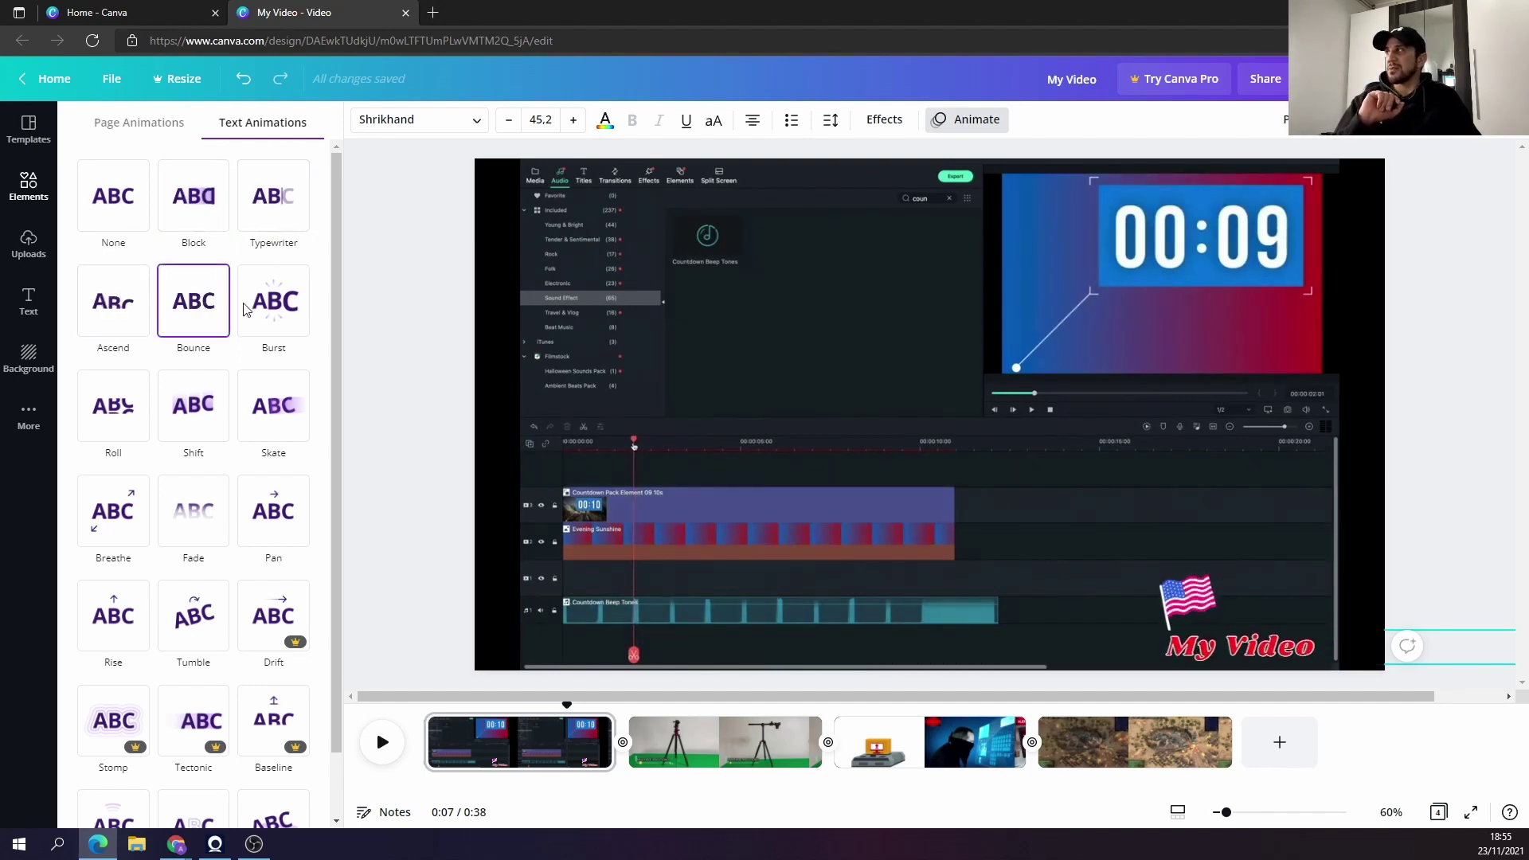
pyautogui.click(257, 404)
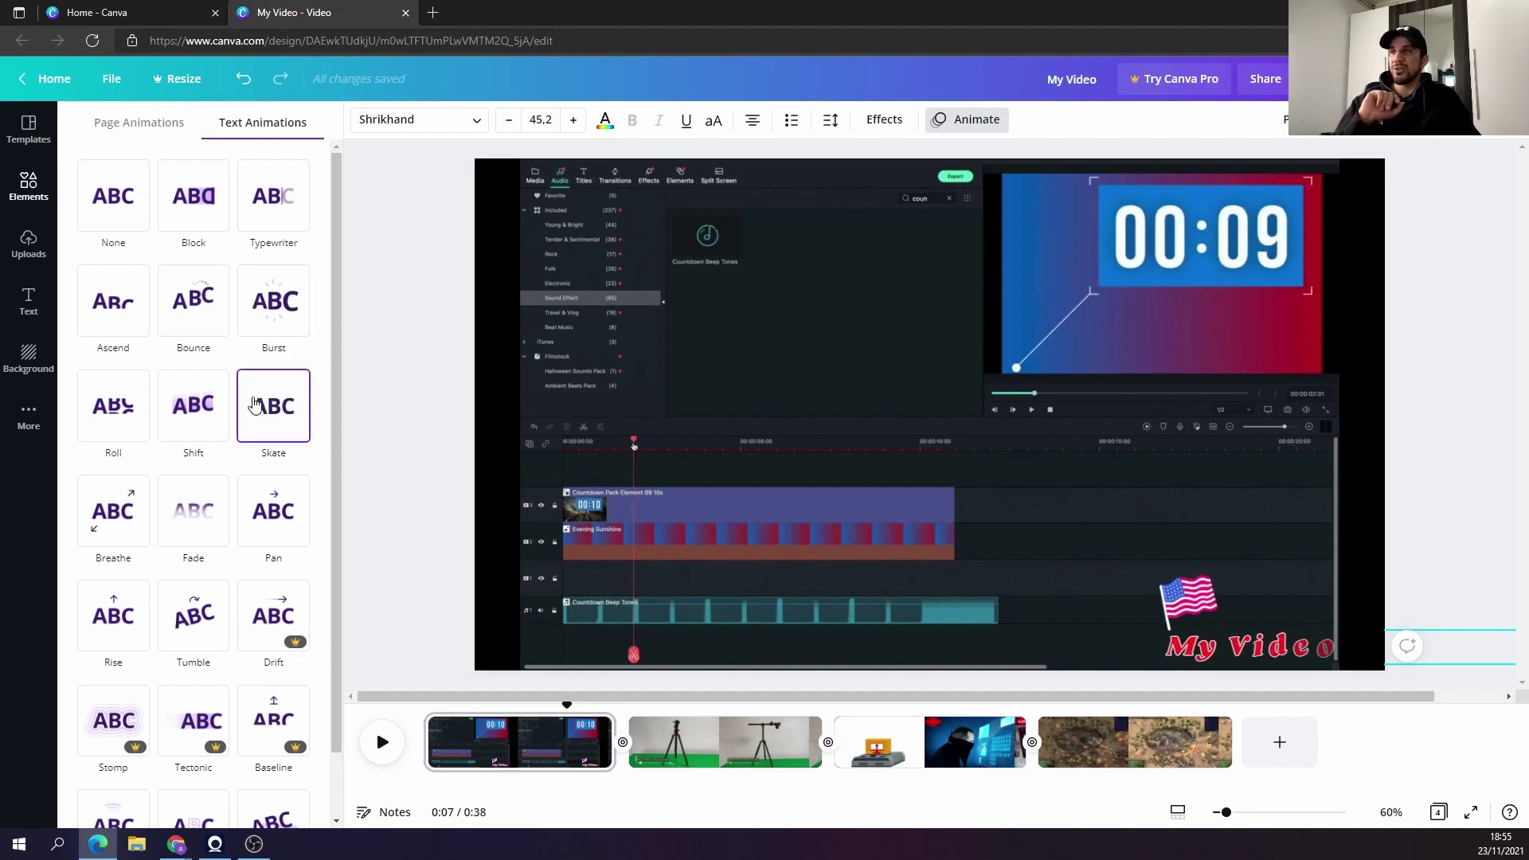
pyautogui.click(197, 618)
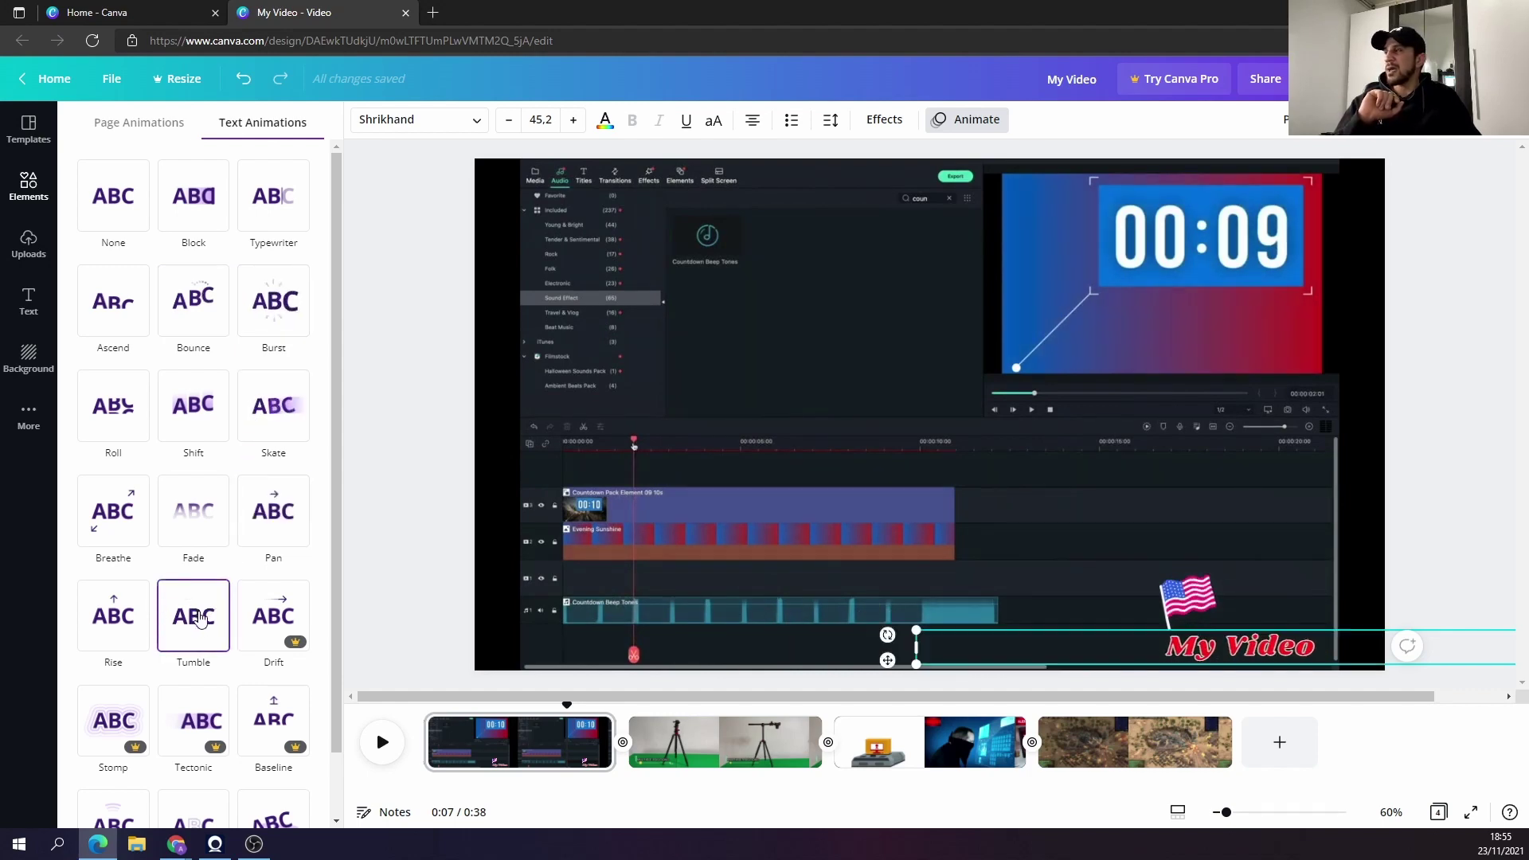
pyautogui.click(301, 637)
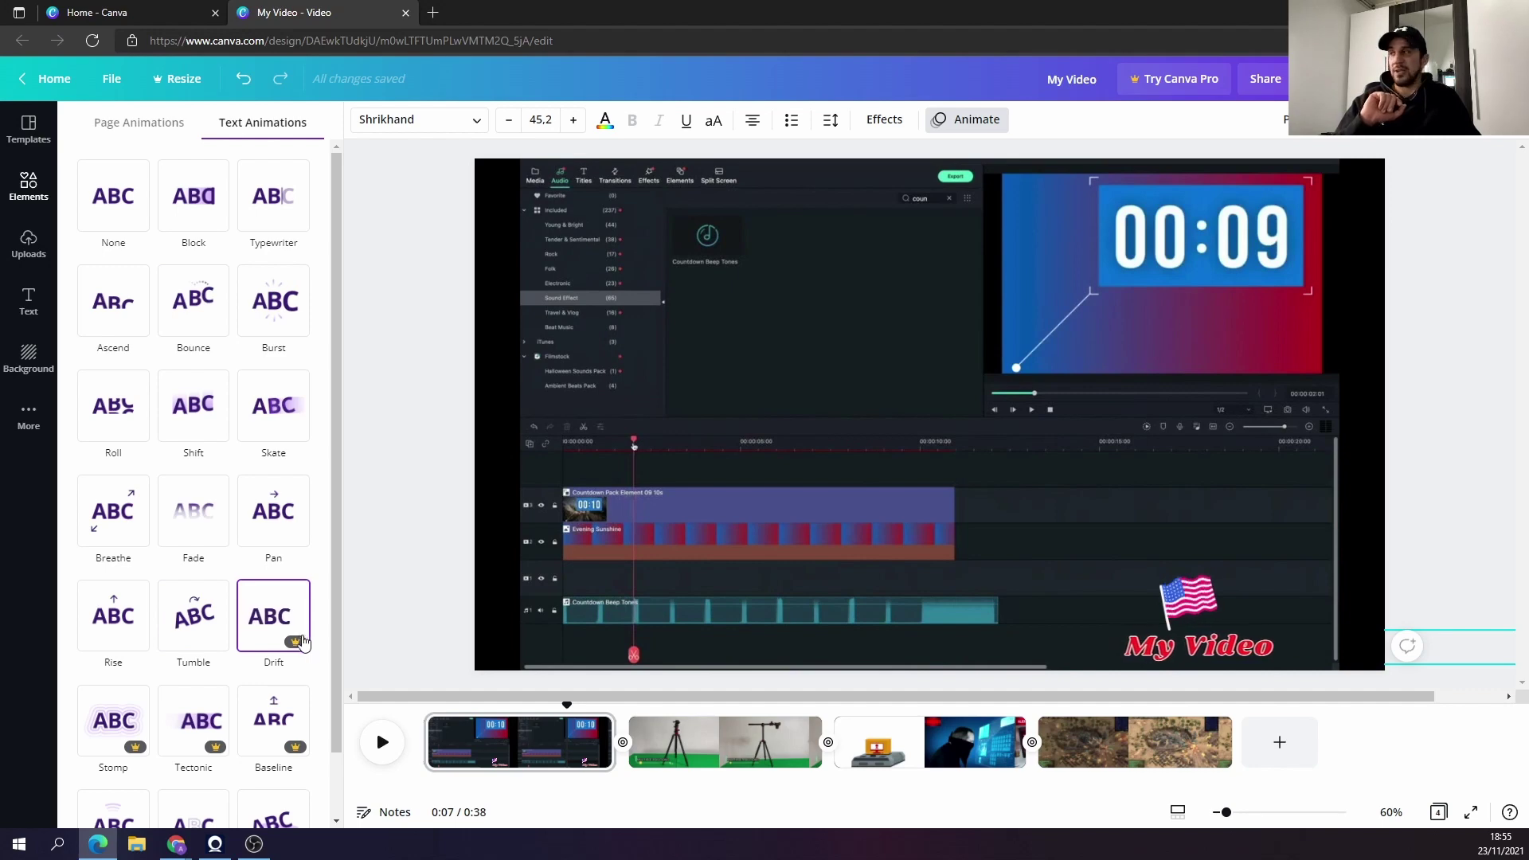
pyautogui.click(115, 619)
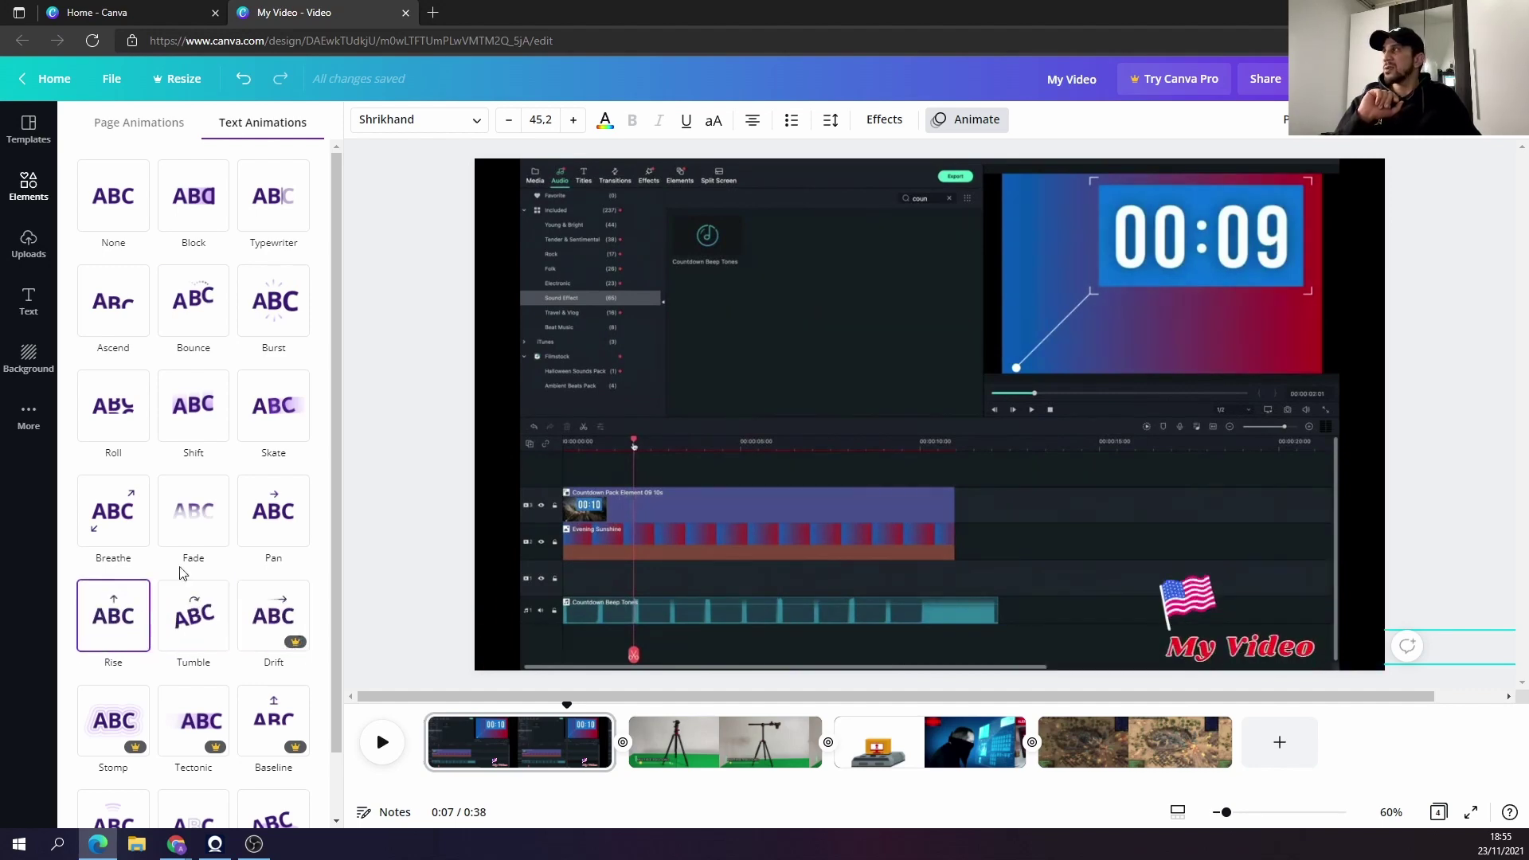
# Apply the Block text animation to the "My Video" title and play the video from the start.
pyautogui.click(192, 192)
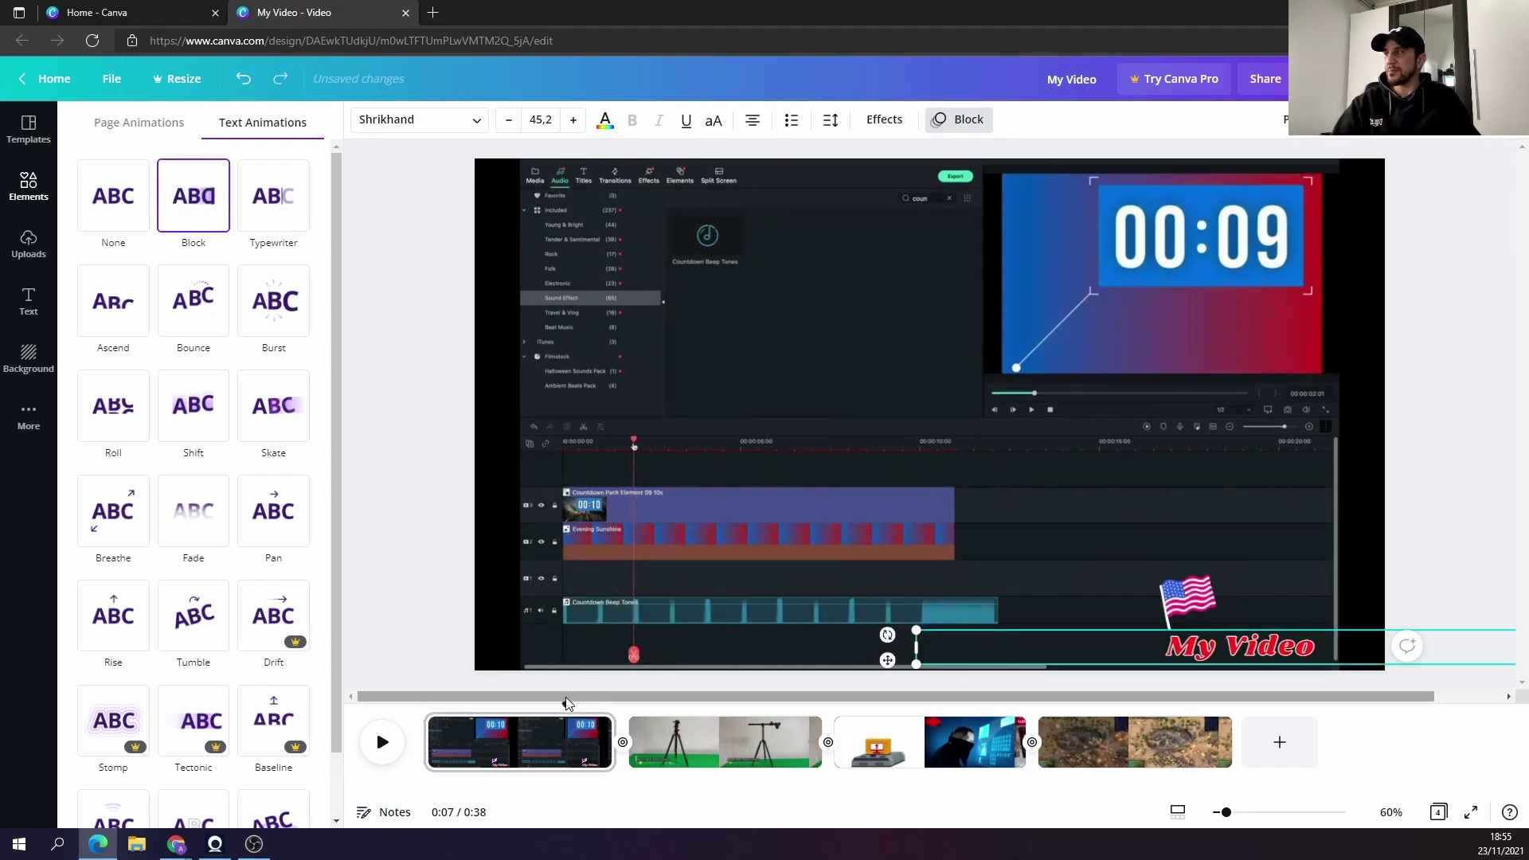
pyautogui.moveTo(563, 708); pyautogui.dragTo(422, 713)
pyautogui.click(382, 744)
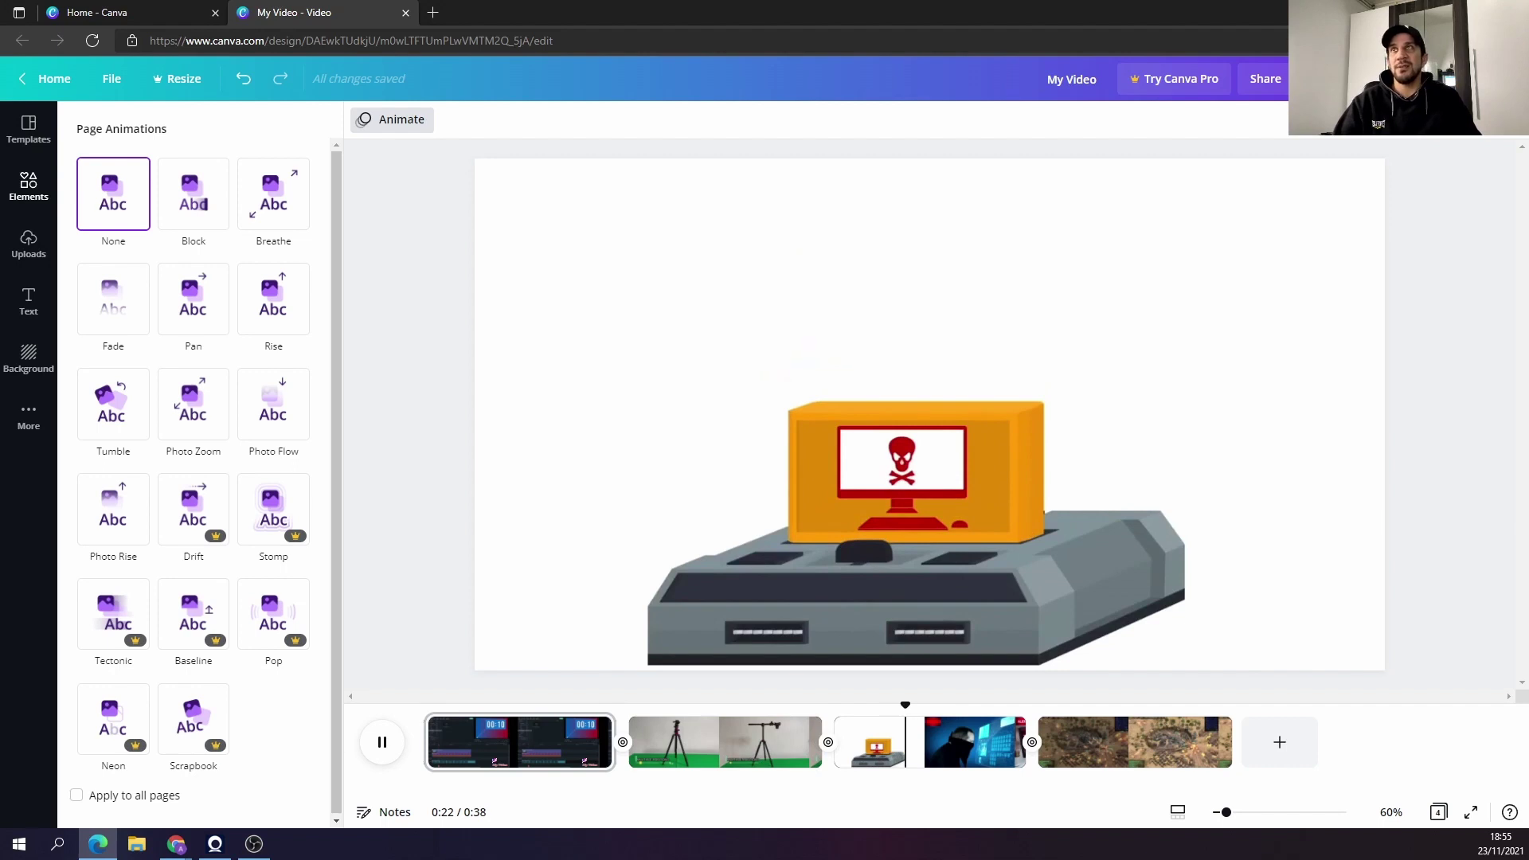
# Download all four pages as an MP4 video and play the exported file in the media player.
pyautogui.click(1316, 78)
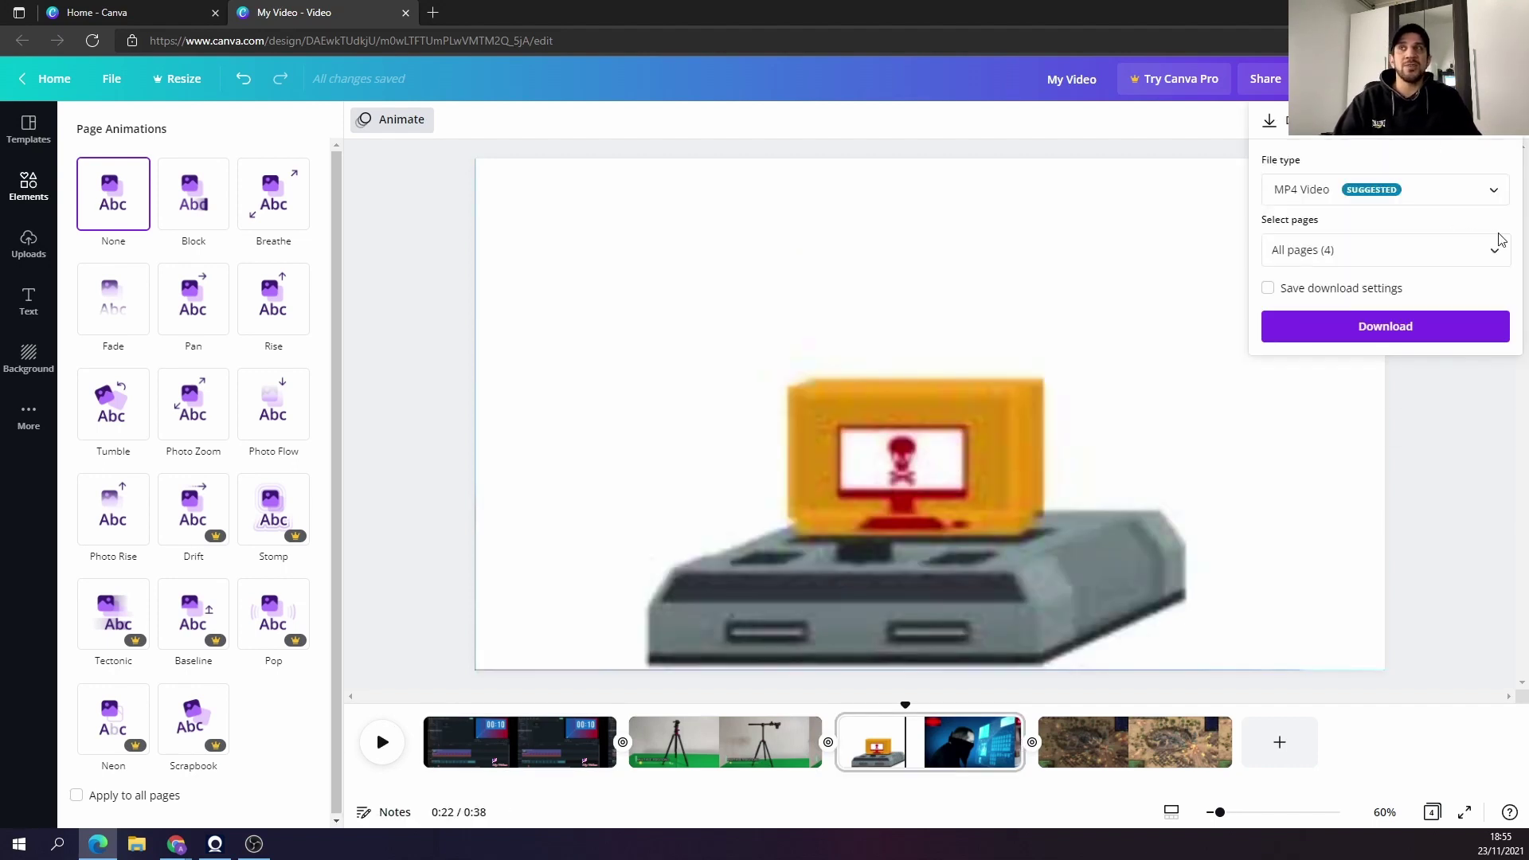
pyautogui.click(1488, 203)
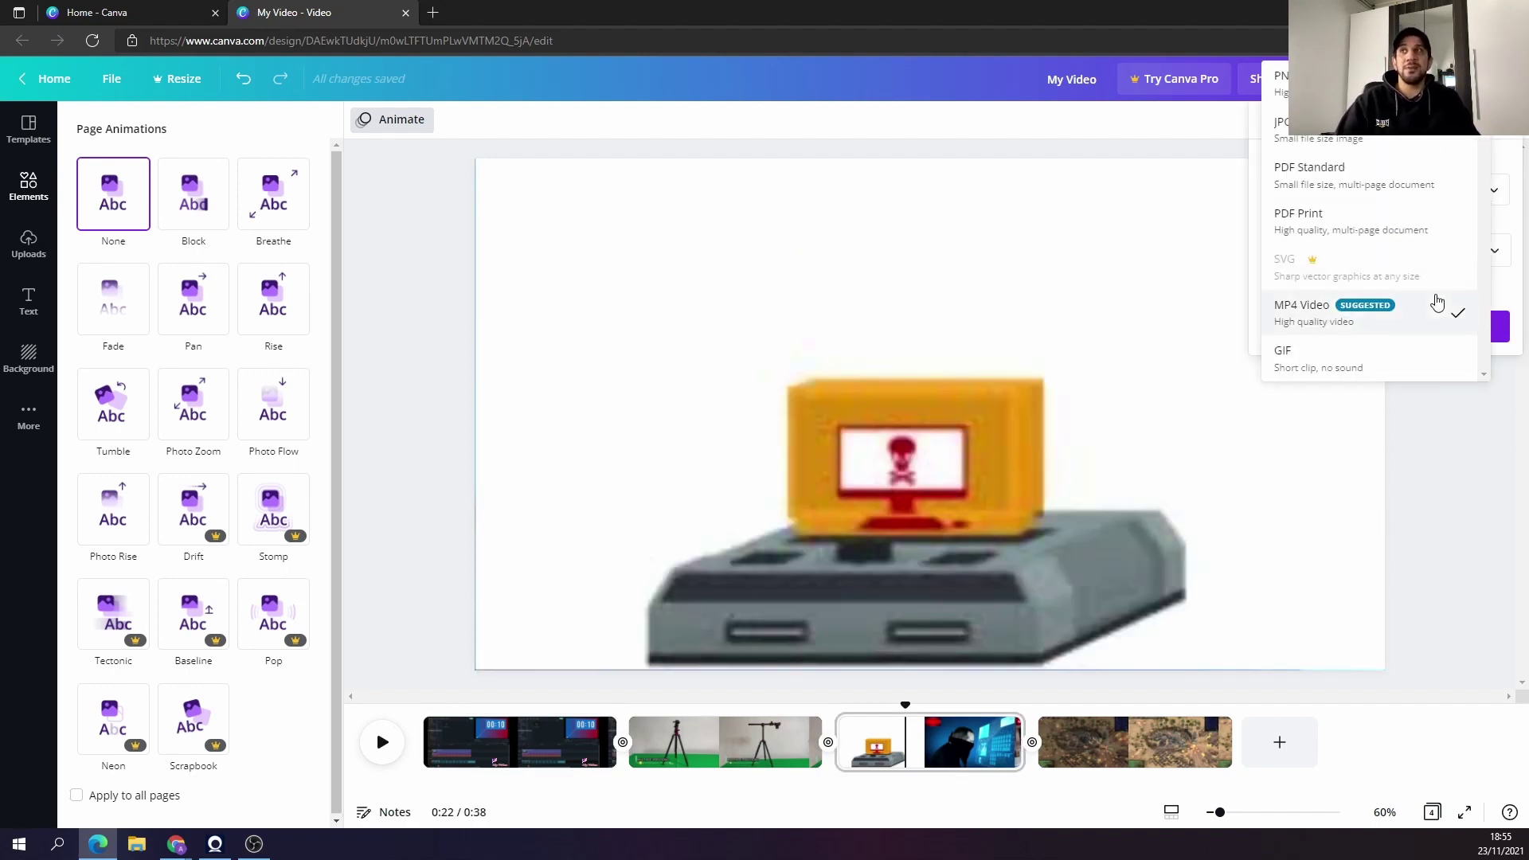
pyautogui.click(1431, 305)
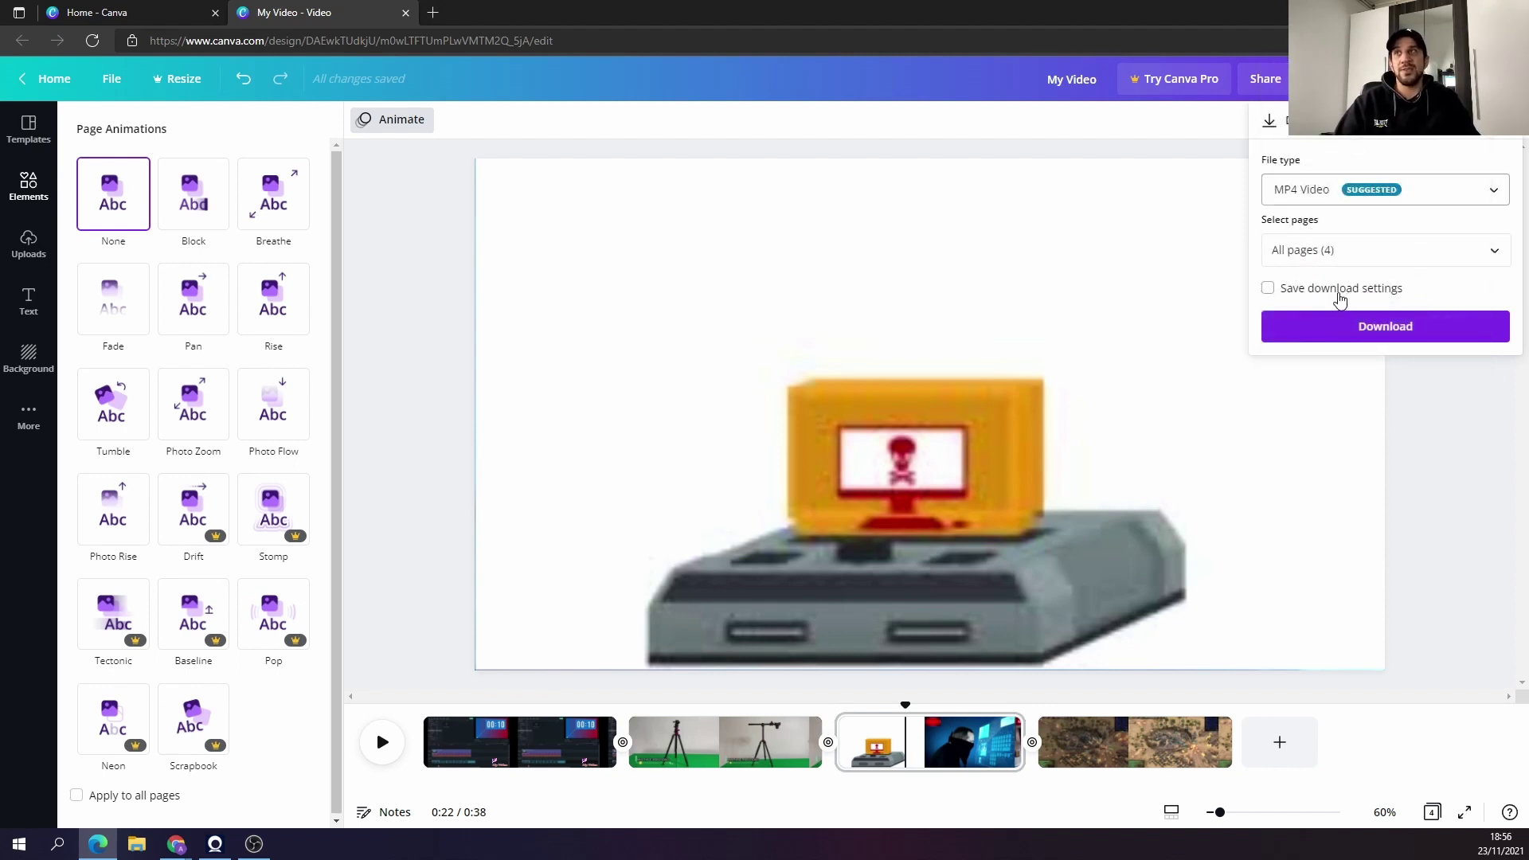
pyautogui.click(1390, 336)
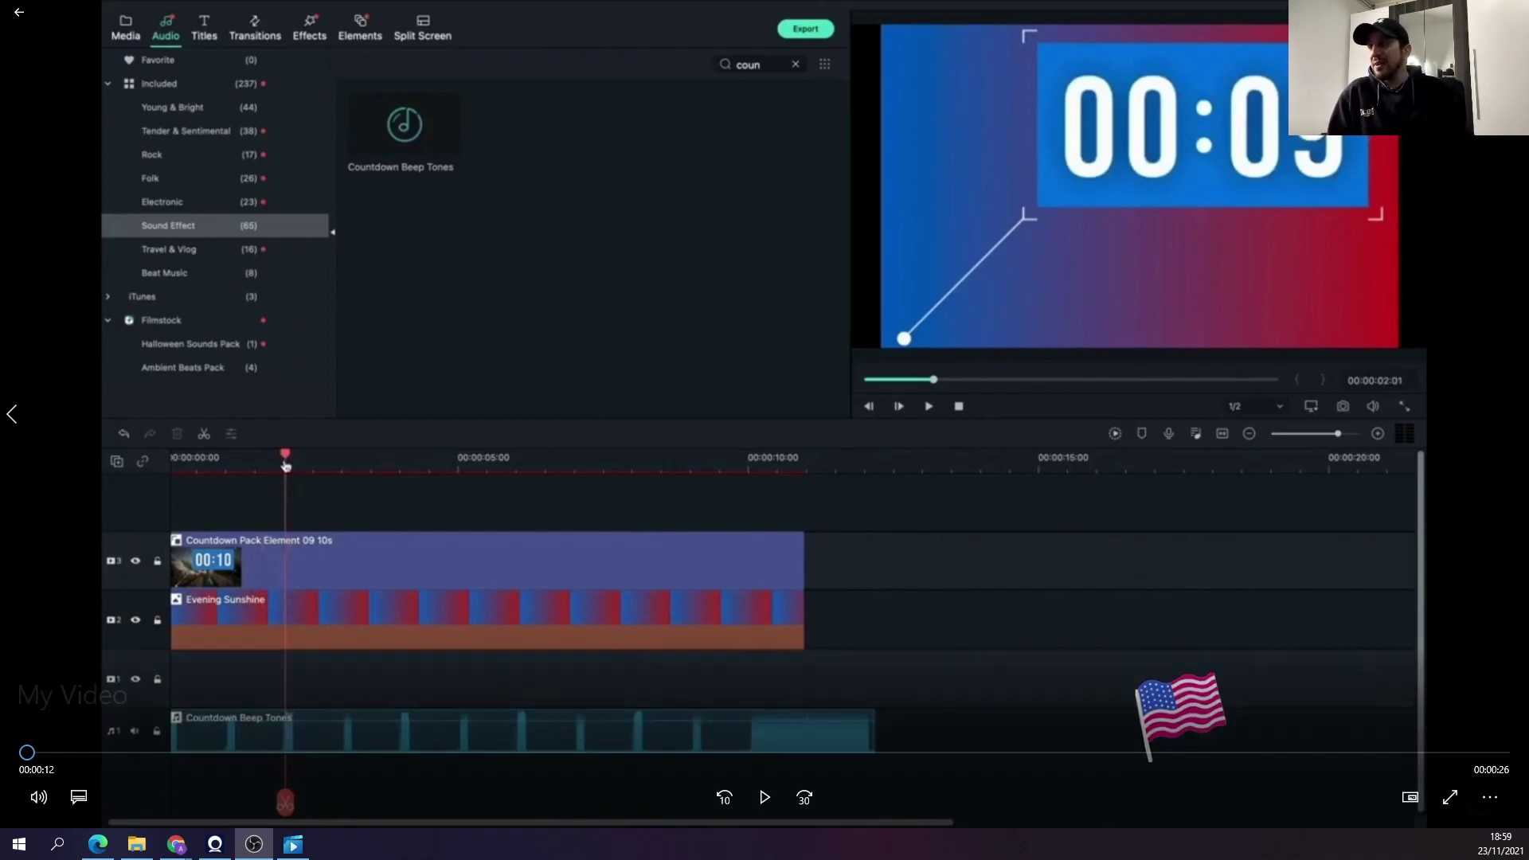
pyautogui.click(758, 798)
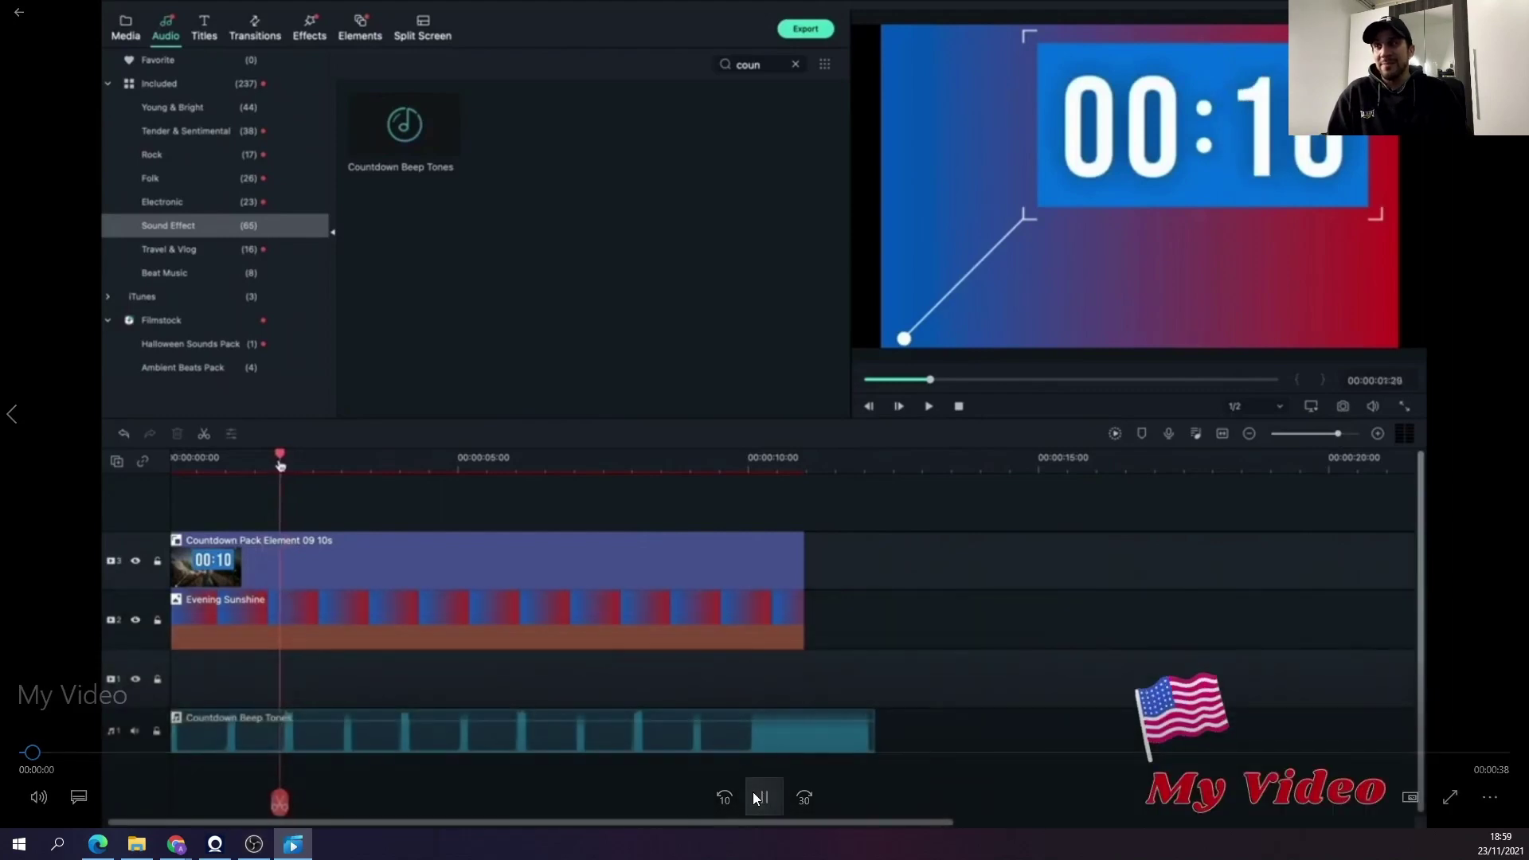